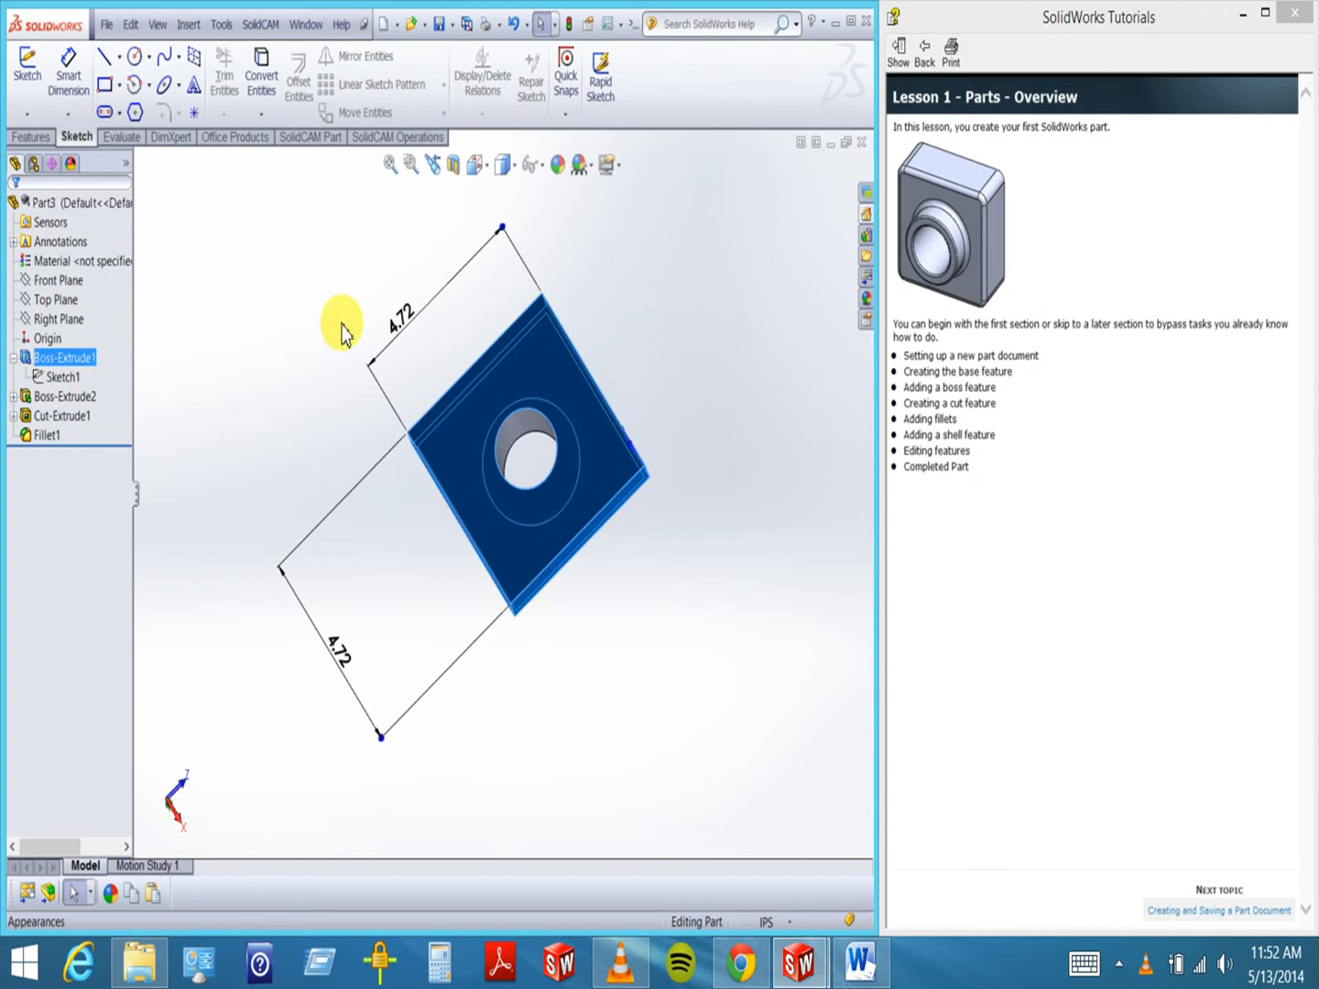
# - Advance the Lesson 1 tutorial from the Parts overview to the Creating the Base page
pyautogui.moveTo(353, 409); pyautogui.dragTo(471, 285, button='middle')
pyautogui.moveTo(615, 375); pyautogui.dragTo(581, 369, button='middle')
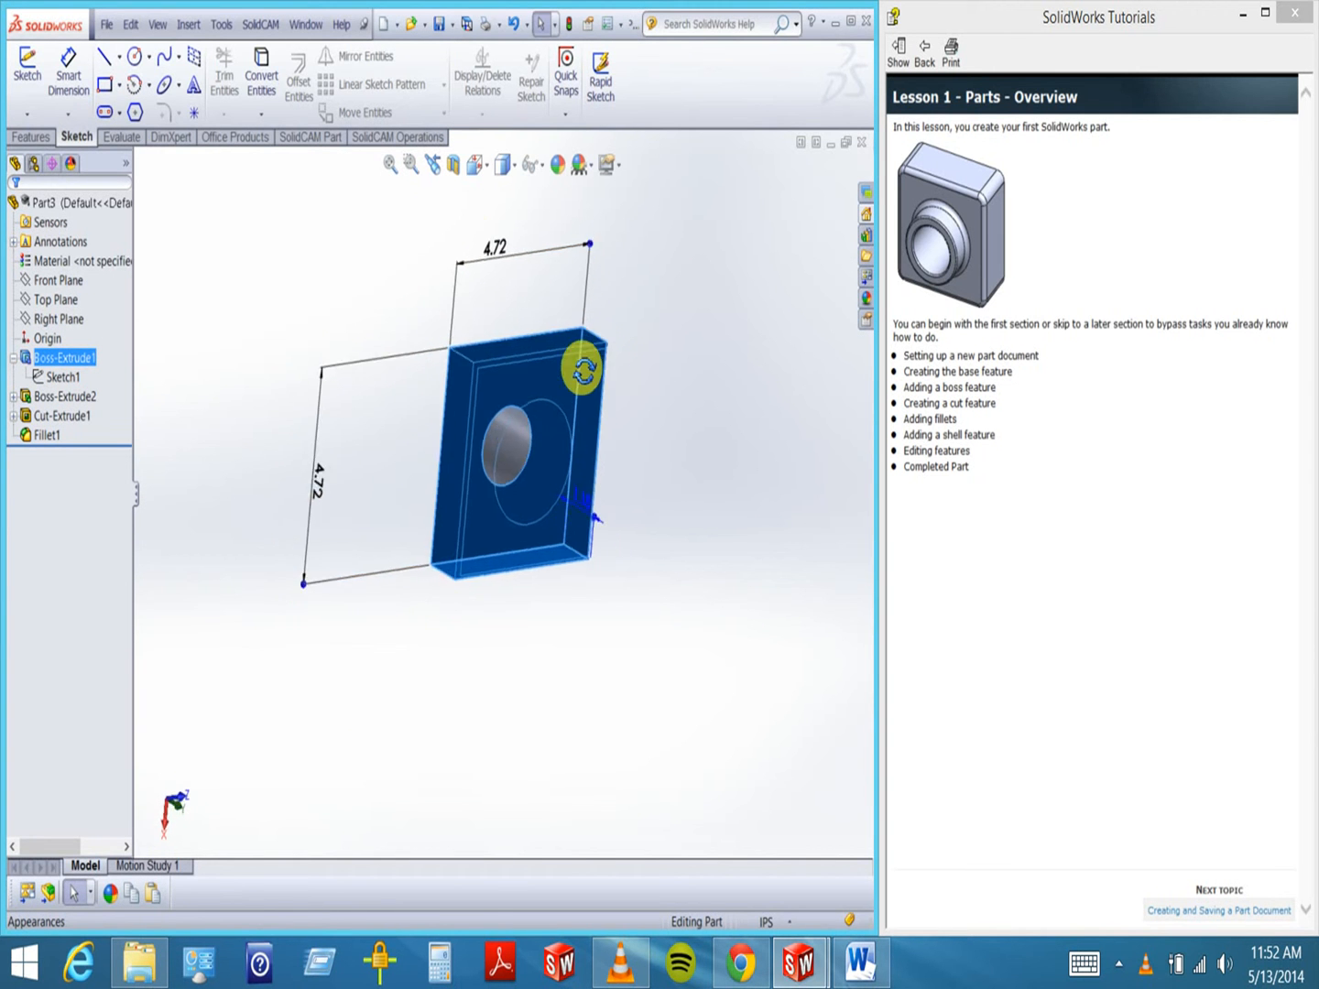
pyautogui.click(1232, 912)
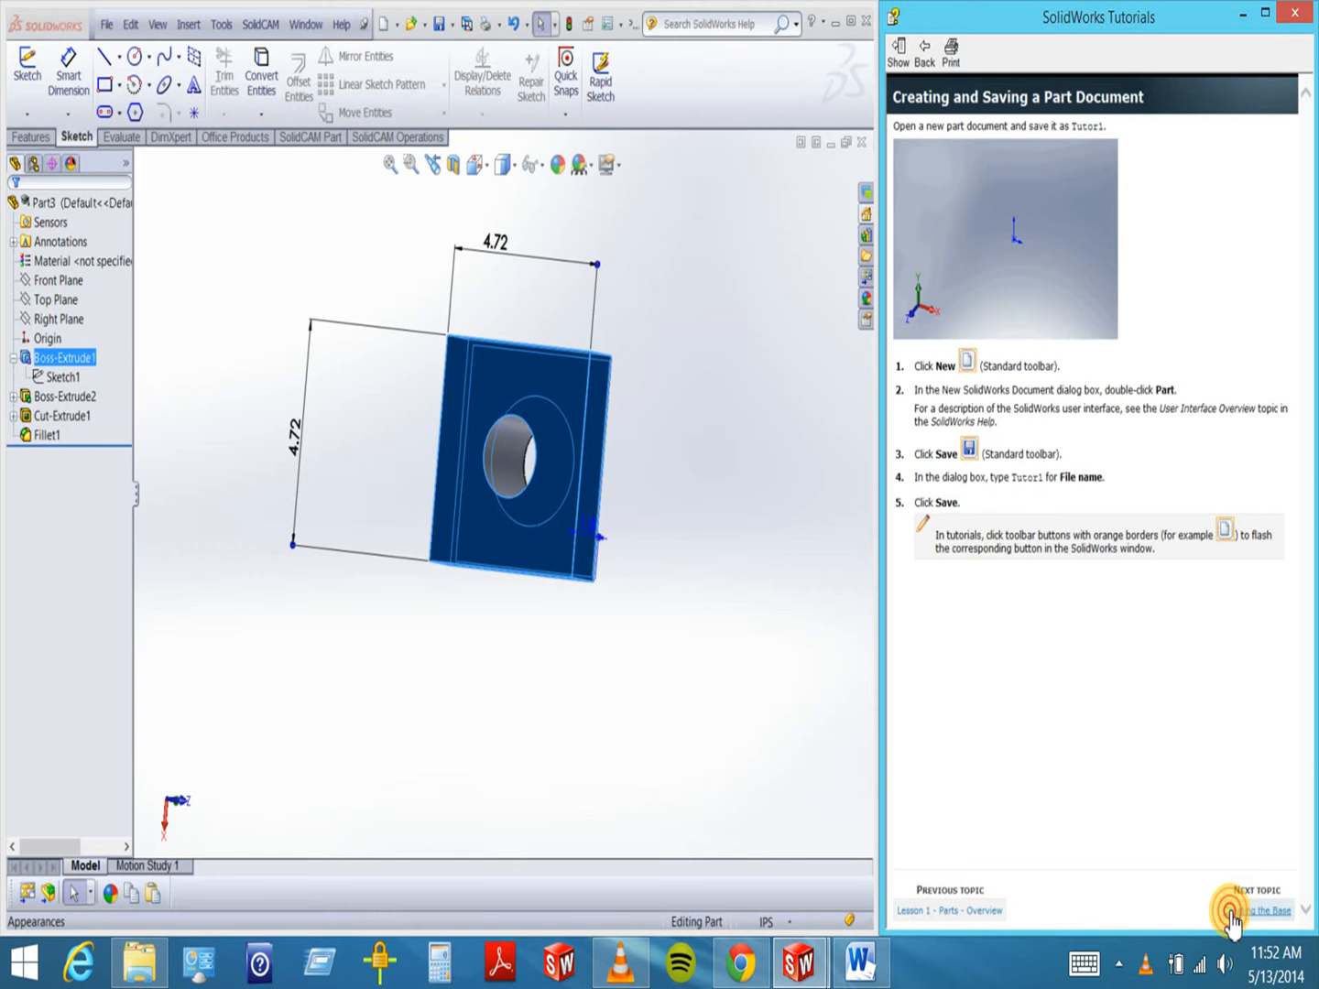
pyautogui.click(1255, 910)
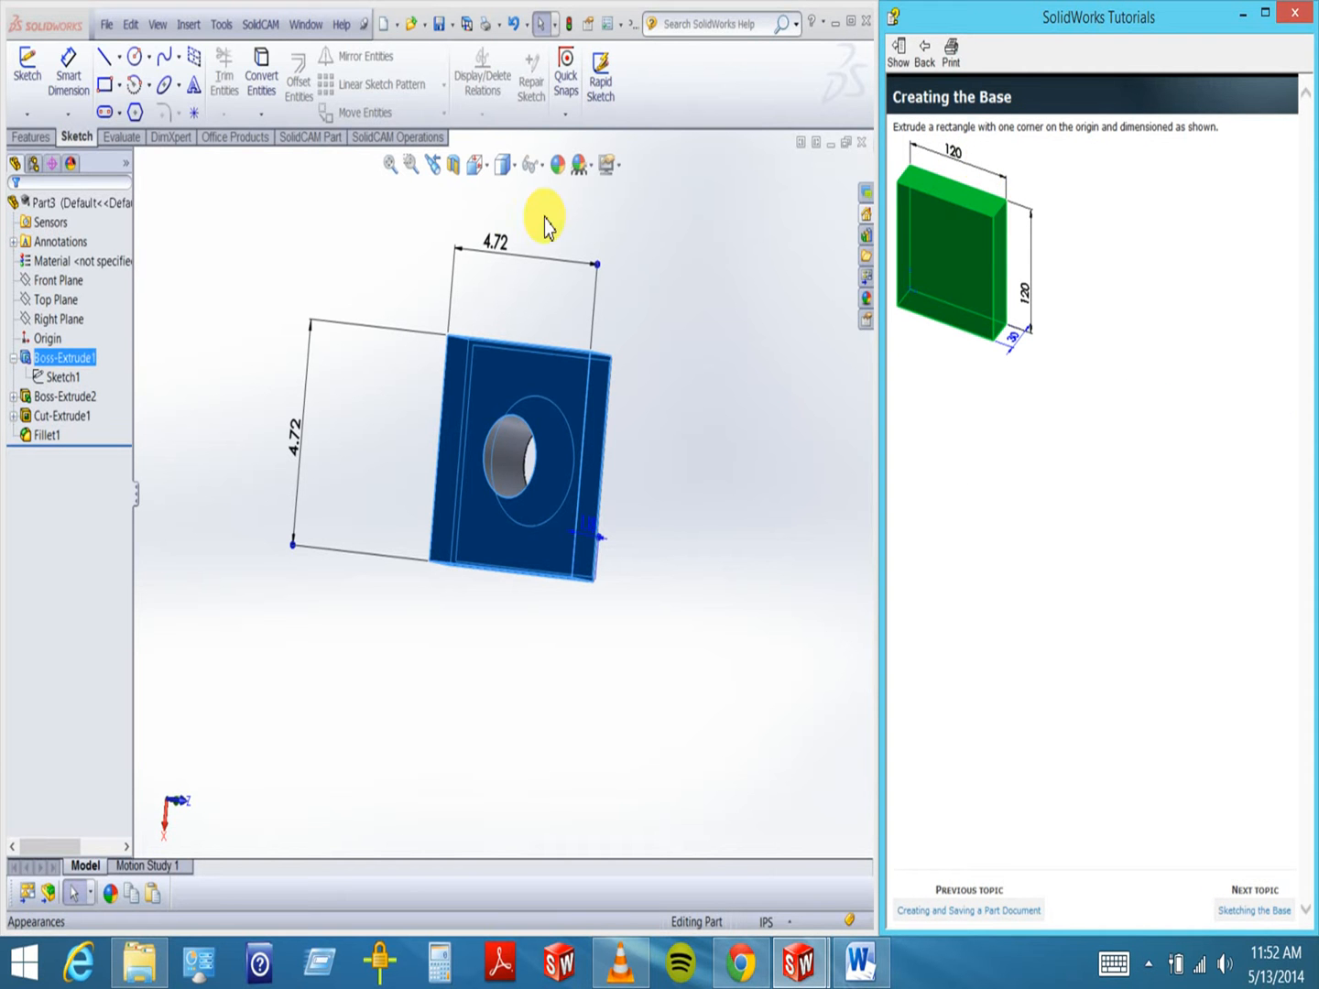
# - Set the base sketch dimension D1@Sketch1 to 120 mm, entering the millimetre unit with the value
pyautogui.doubleClick(493, 244)
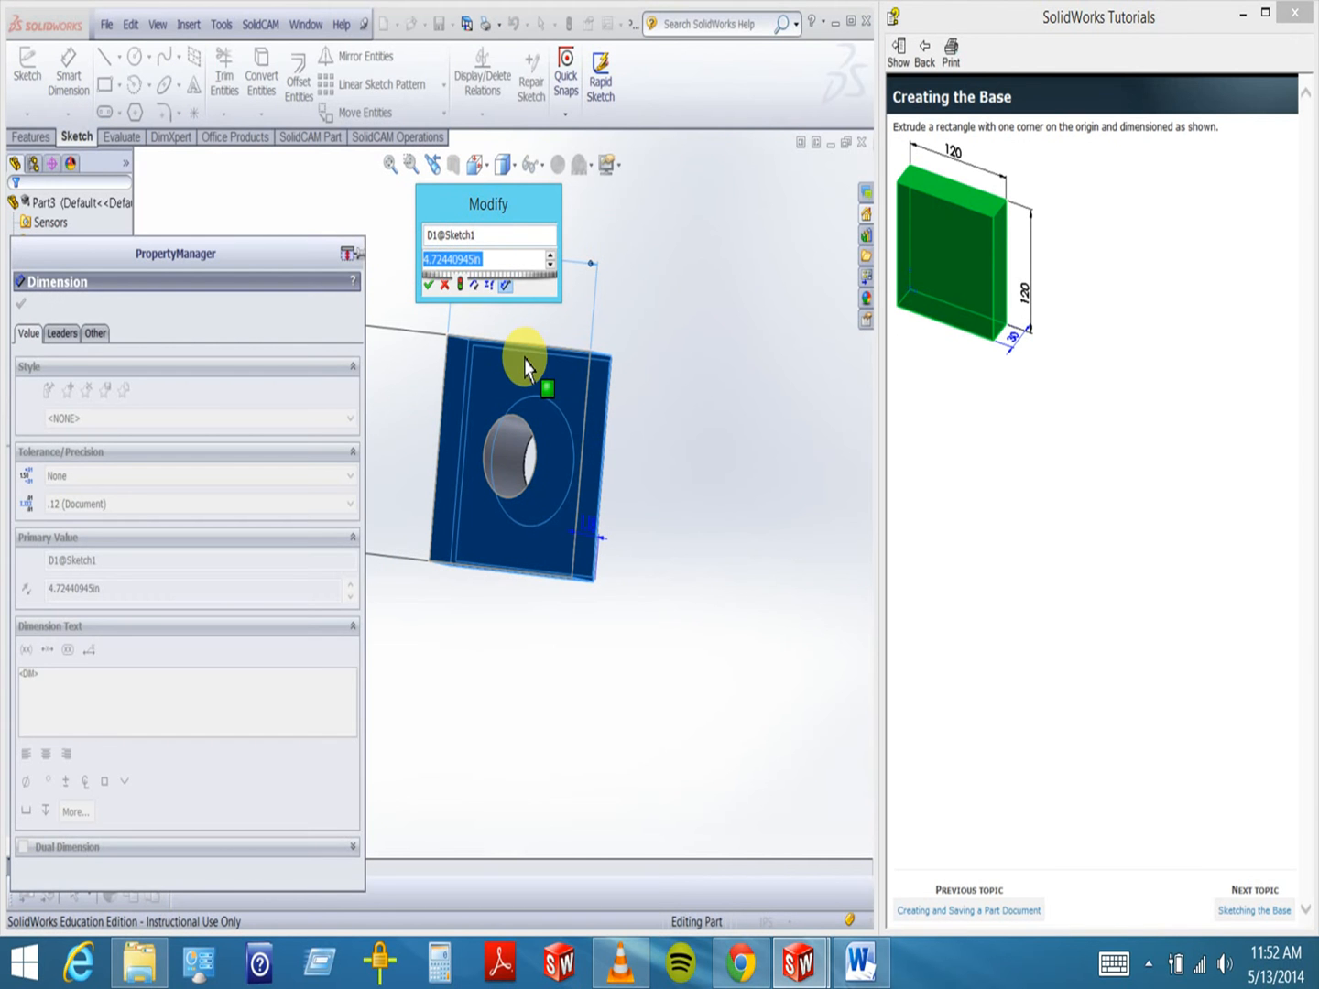
pyautogui.write('120')
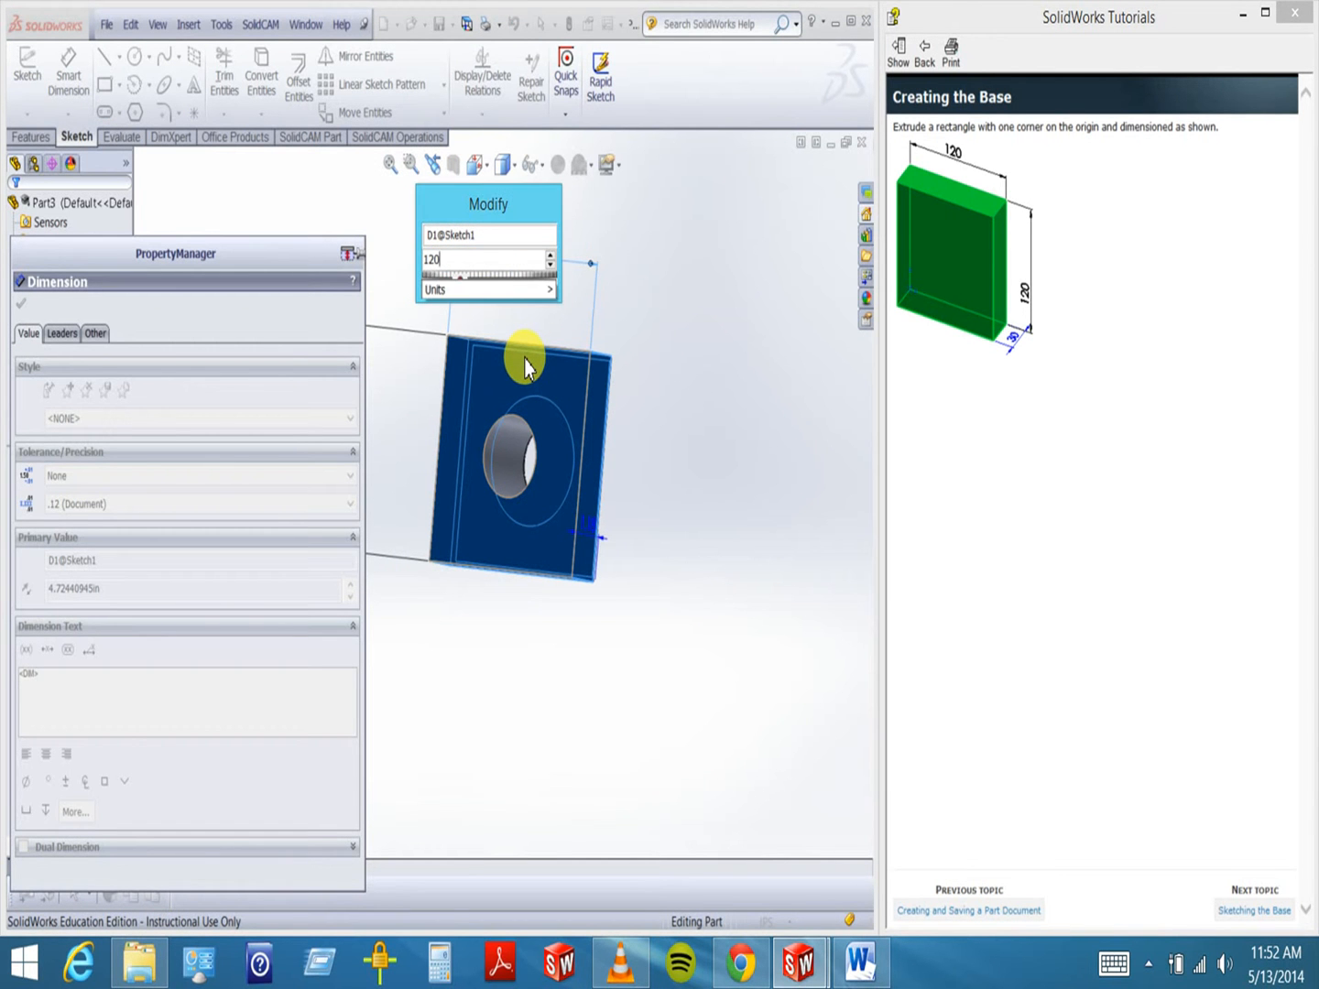
pyautogui.write('mm')
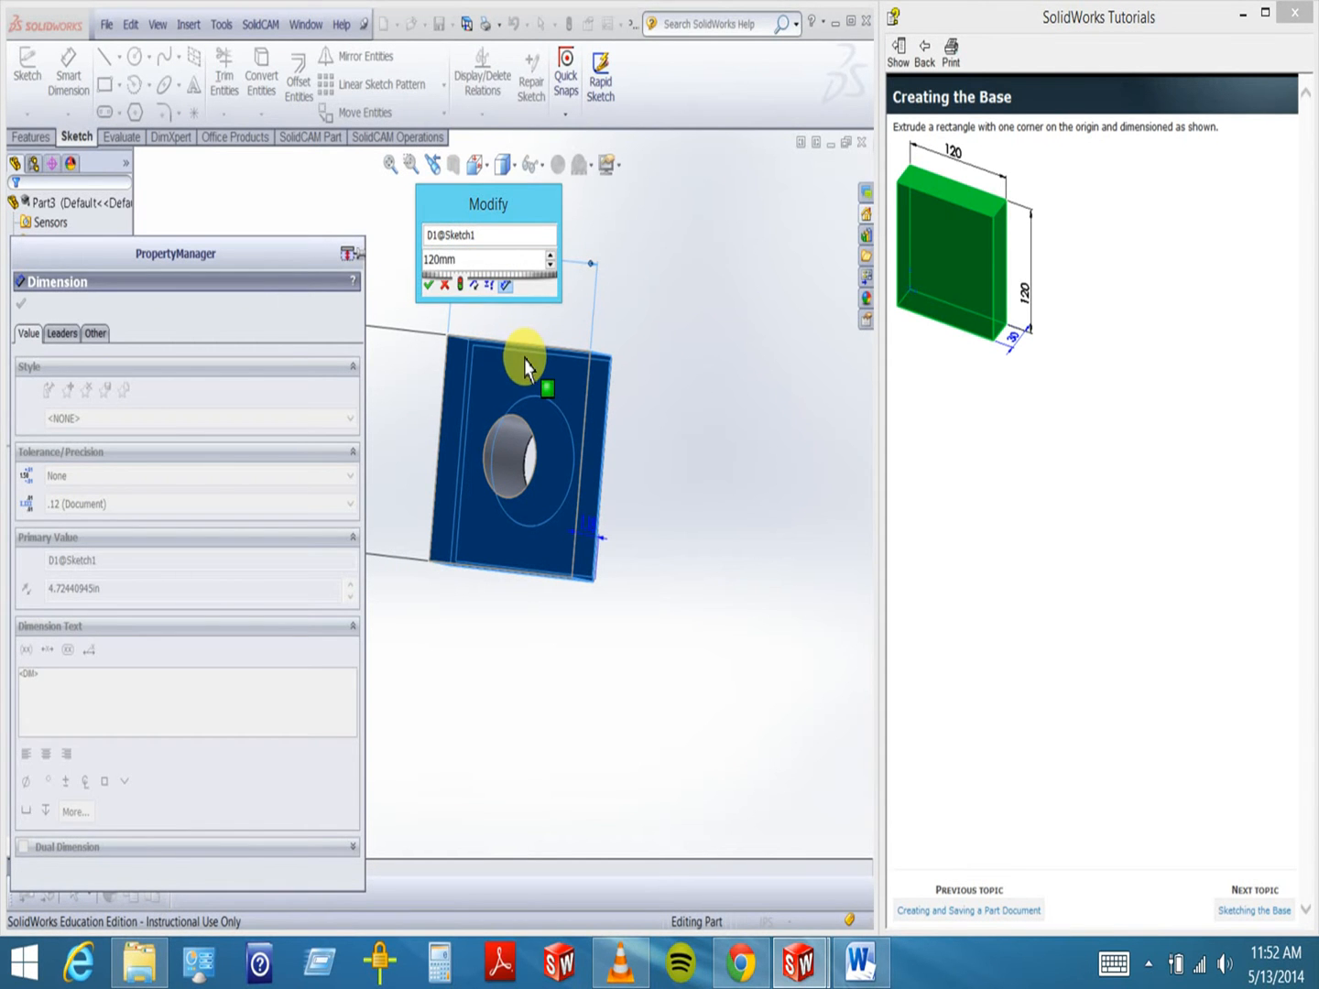
pyautogui.press('Return')
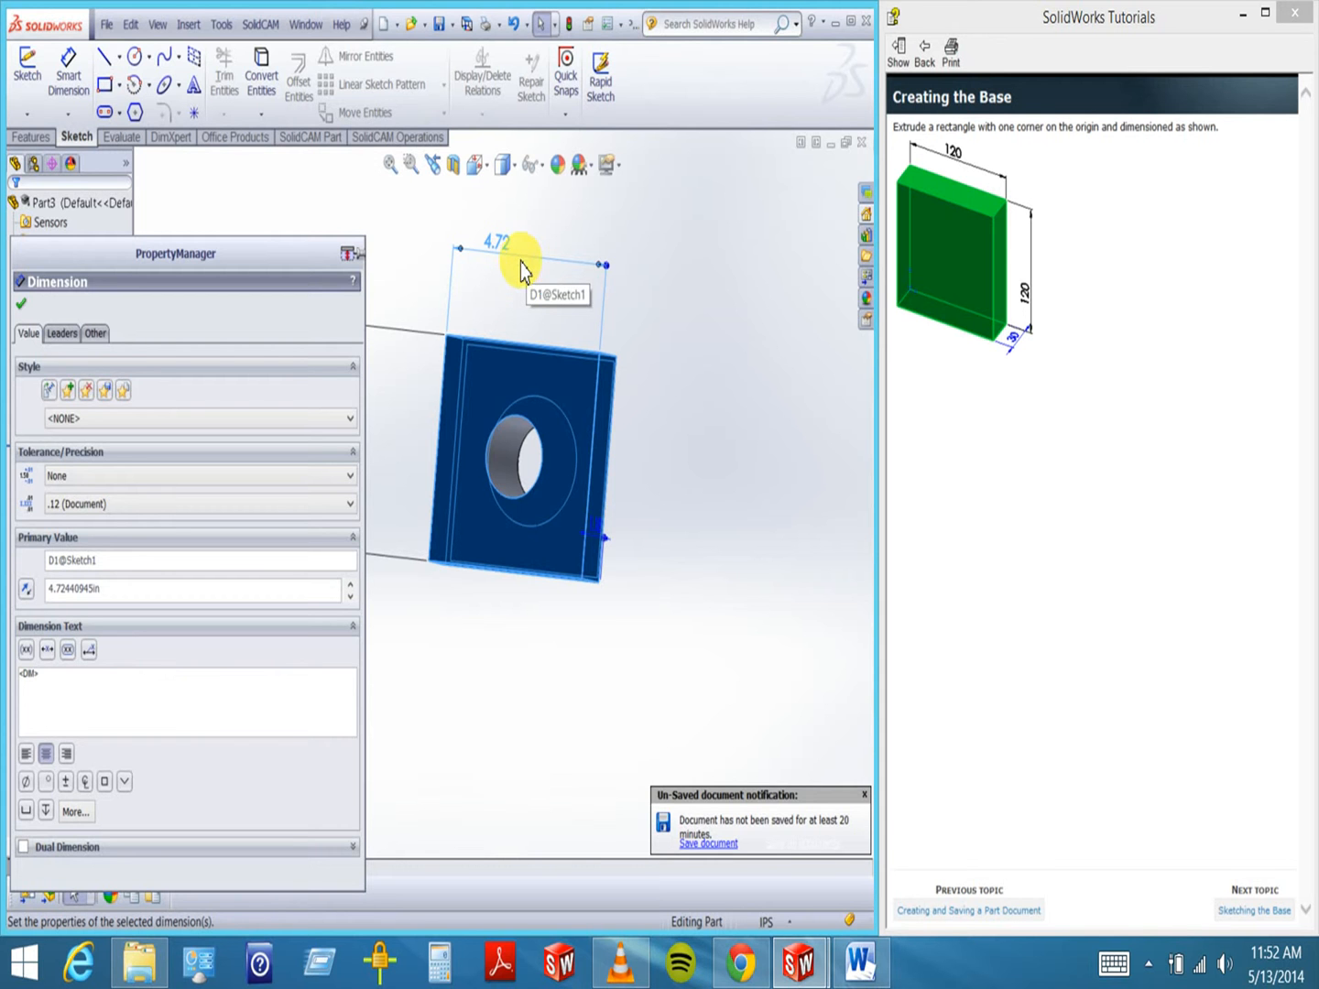
pyautogui.click(21, 304)
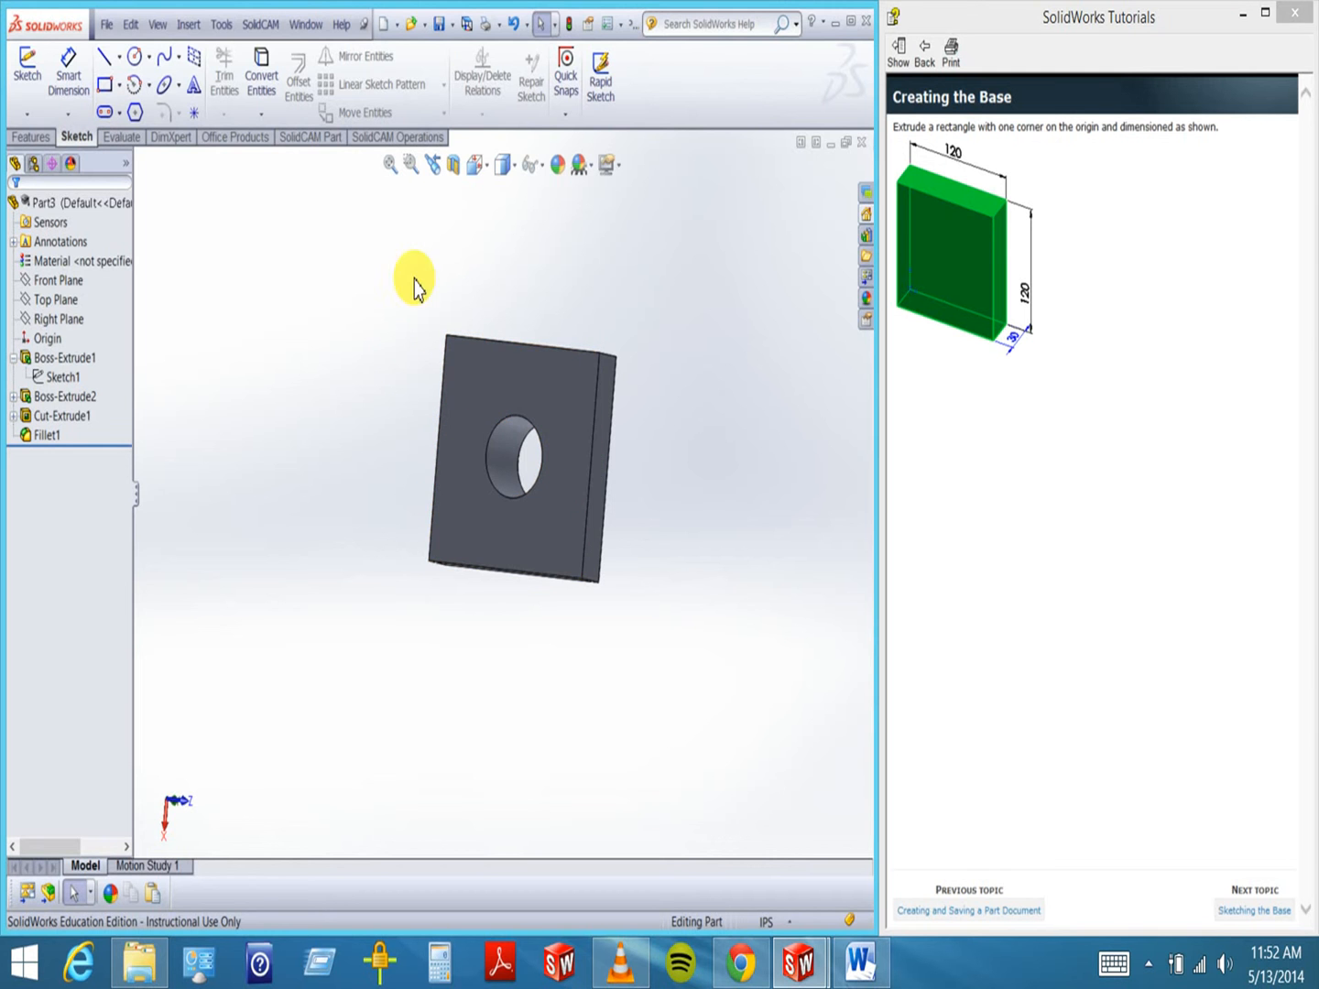
pyautogui.rightClick(60, 377)
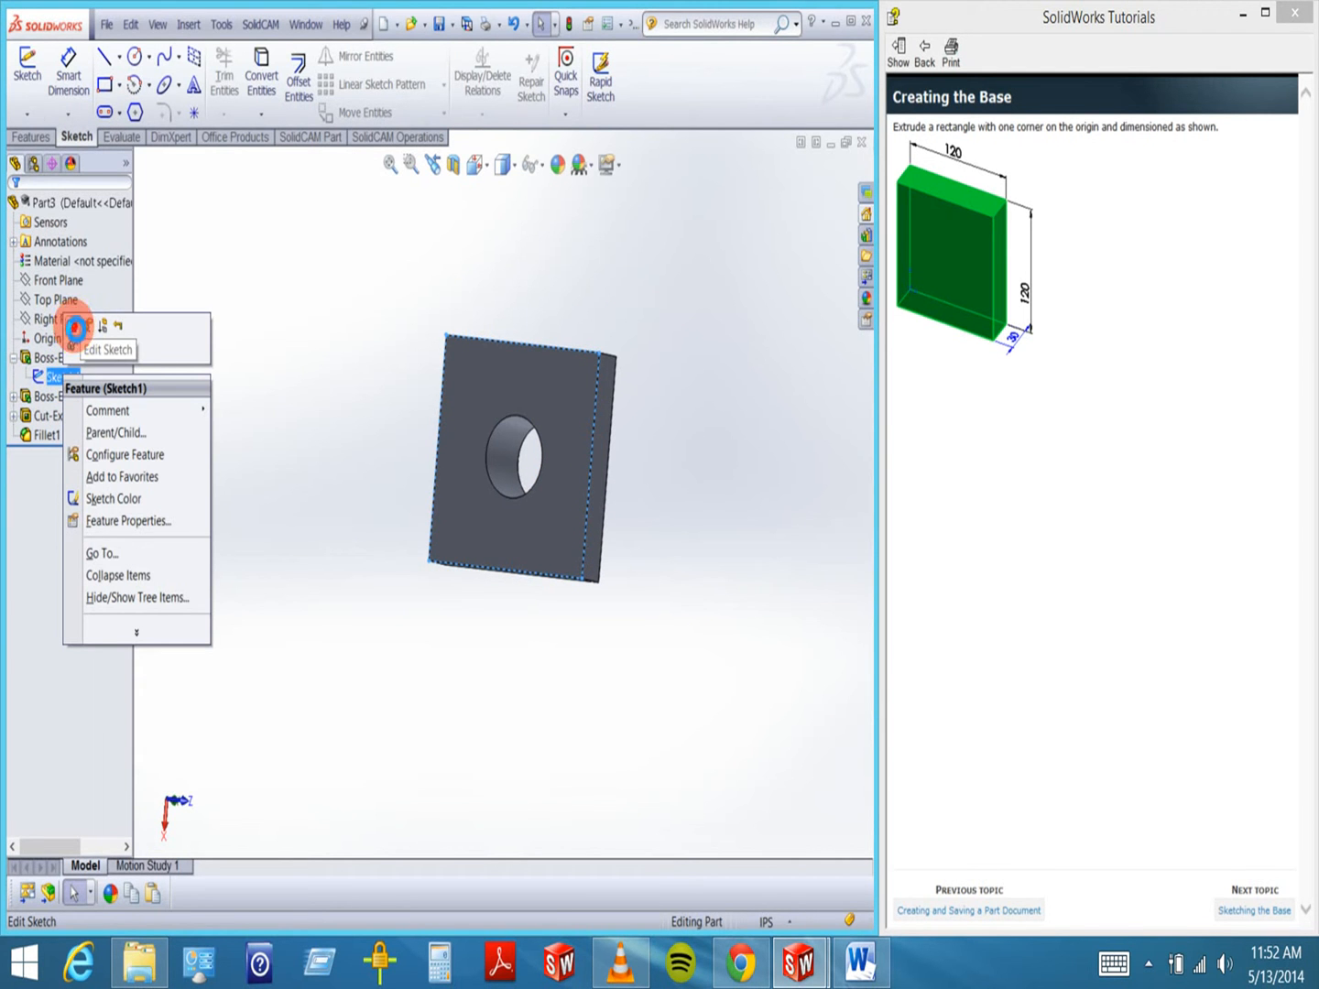
pyautogui.click(76, 337)
pyautogui.doubleClick(500, 245)
pyautogui.write('120')
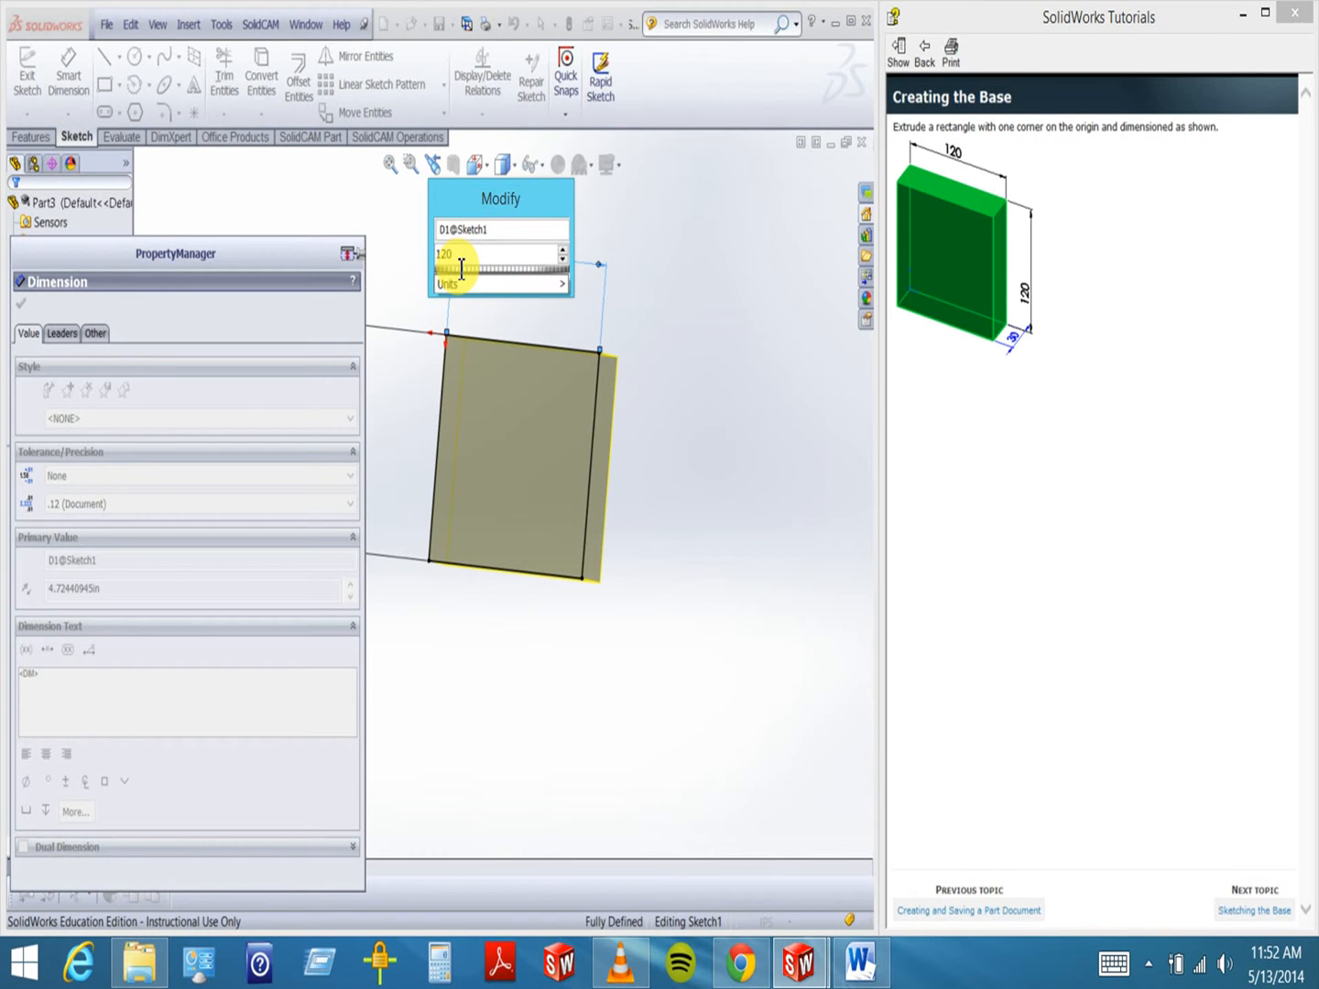
pyautogui.moveTo(456, 284)
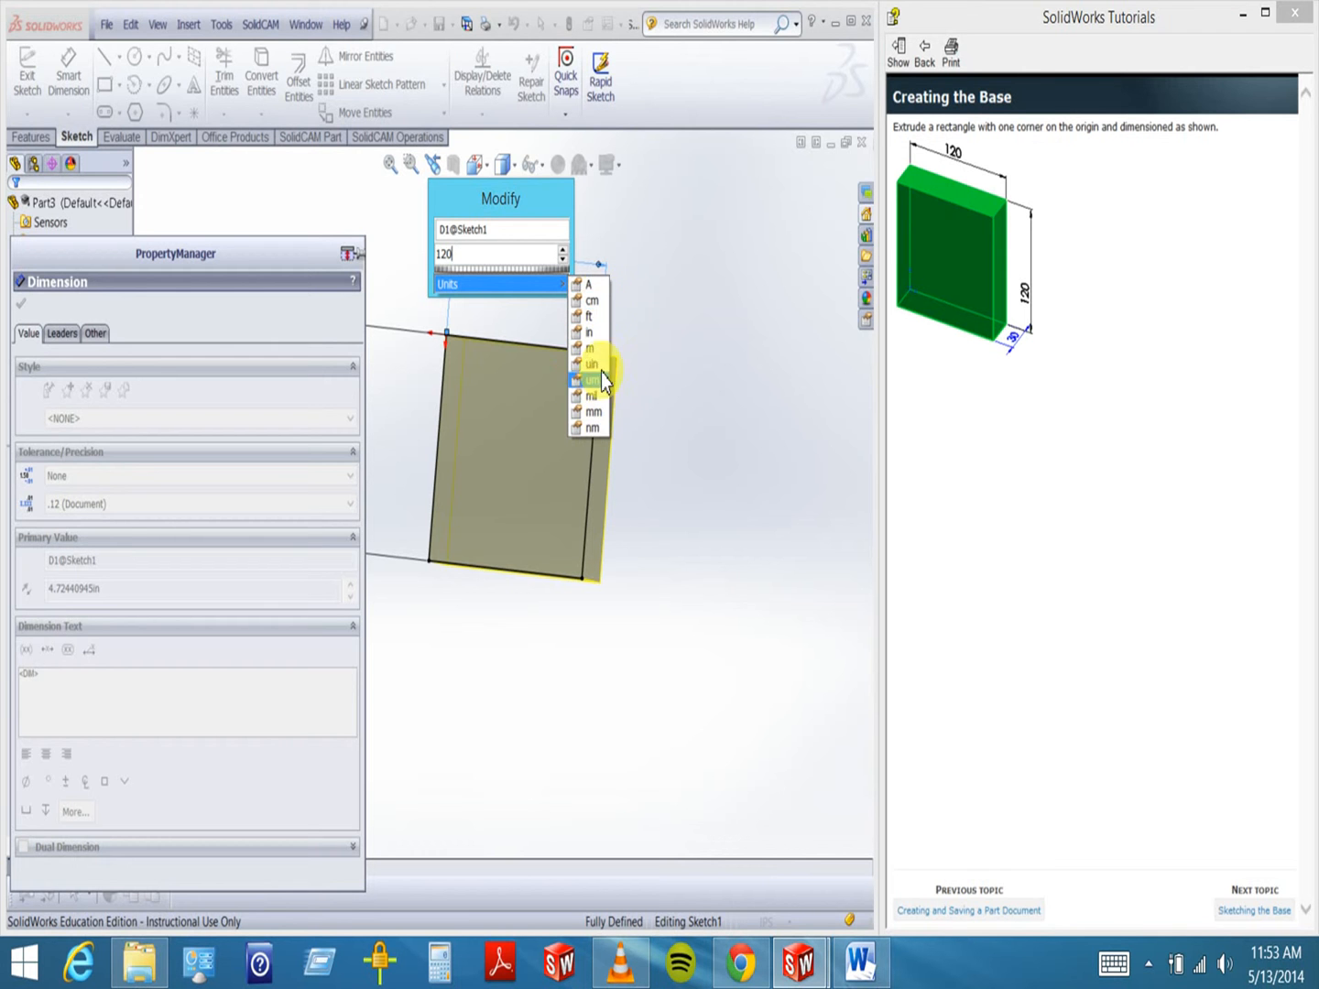
pyautogui.click(679, 230)
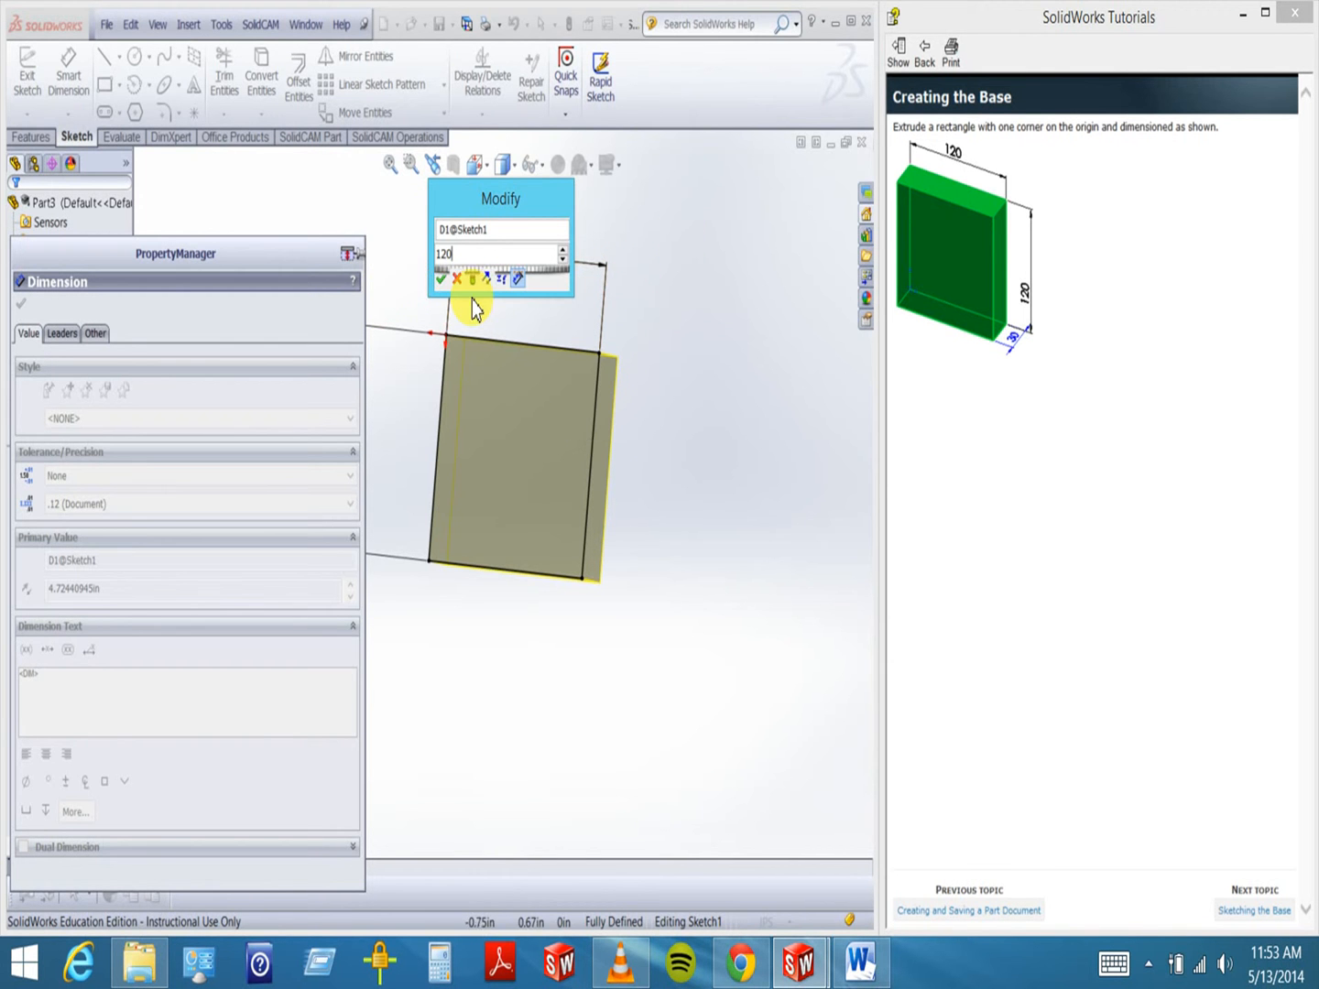
pyautogui.click(458, 281)
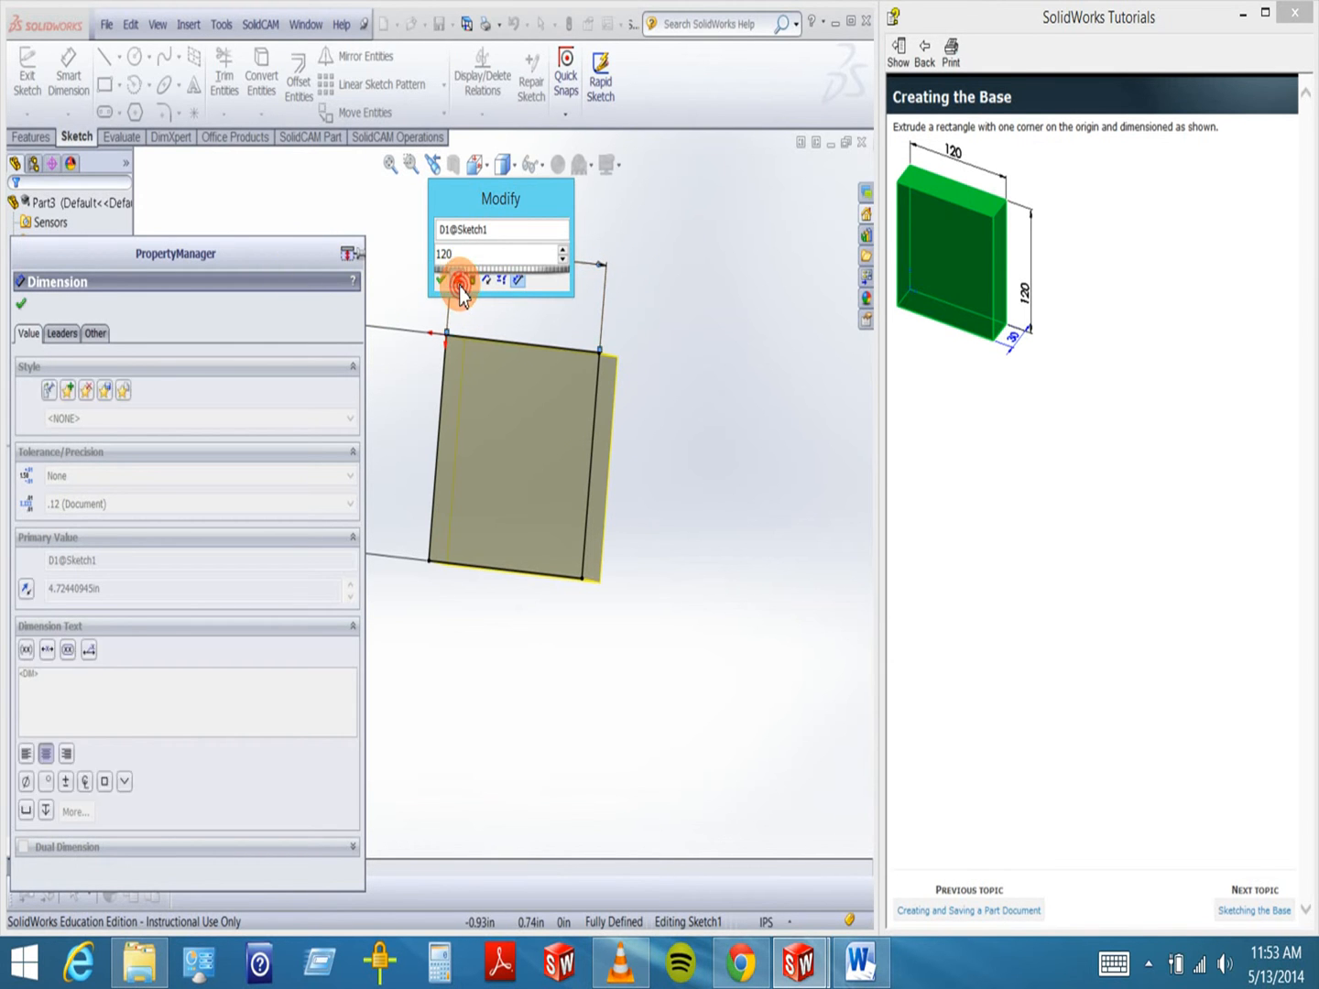
pyautogui.click(23, 308)
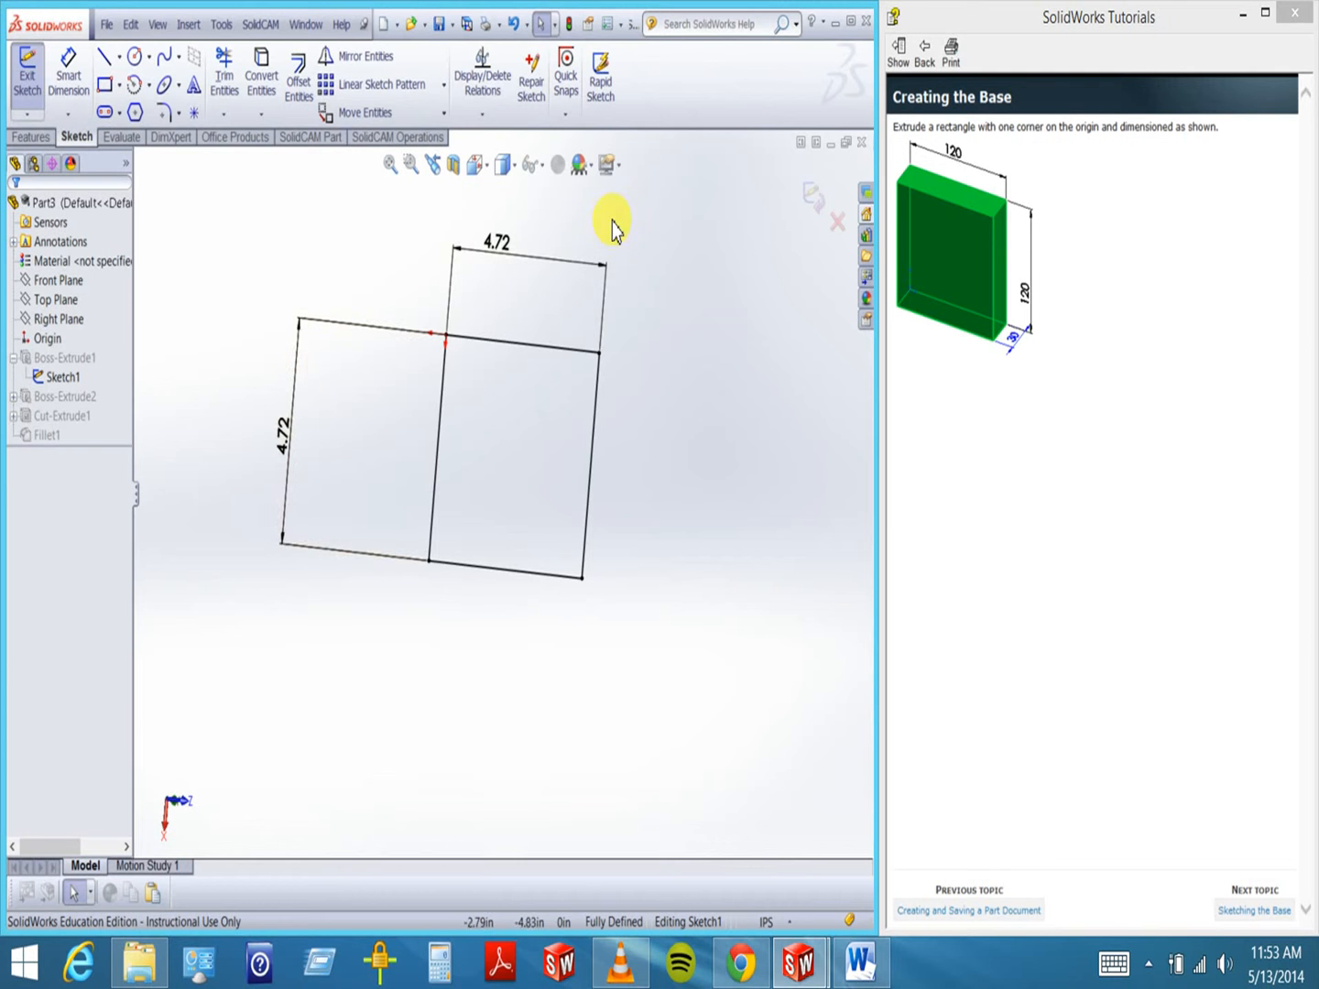
pyautogui.click(811, 194)
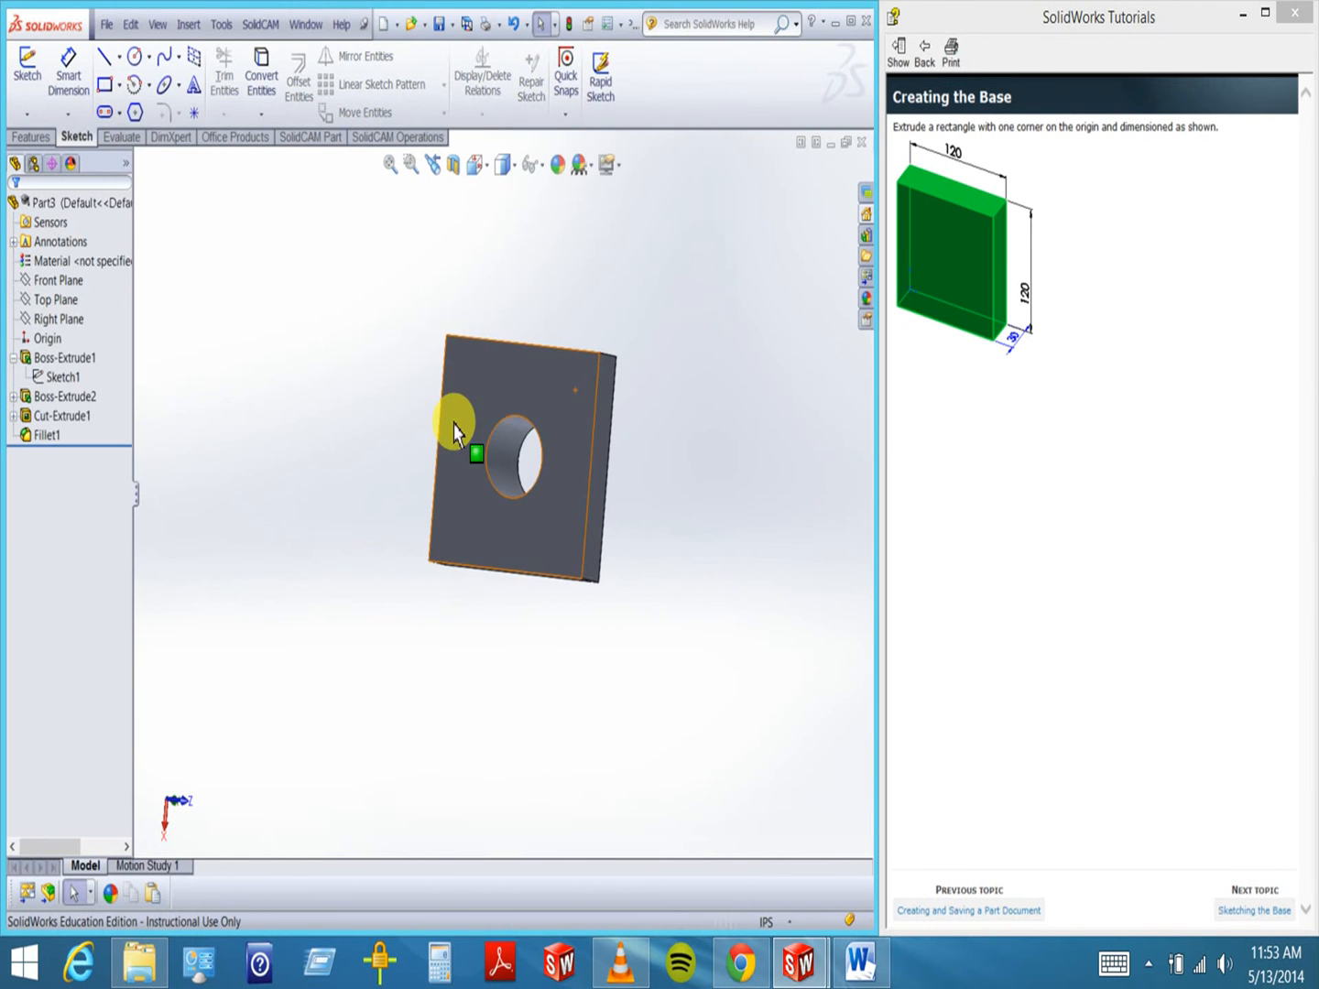
# - Delete the Cut-Extrude1 hole feature from the part
pyautogui.click(55, 416)
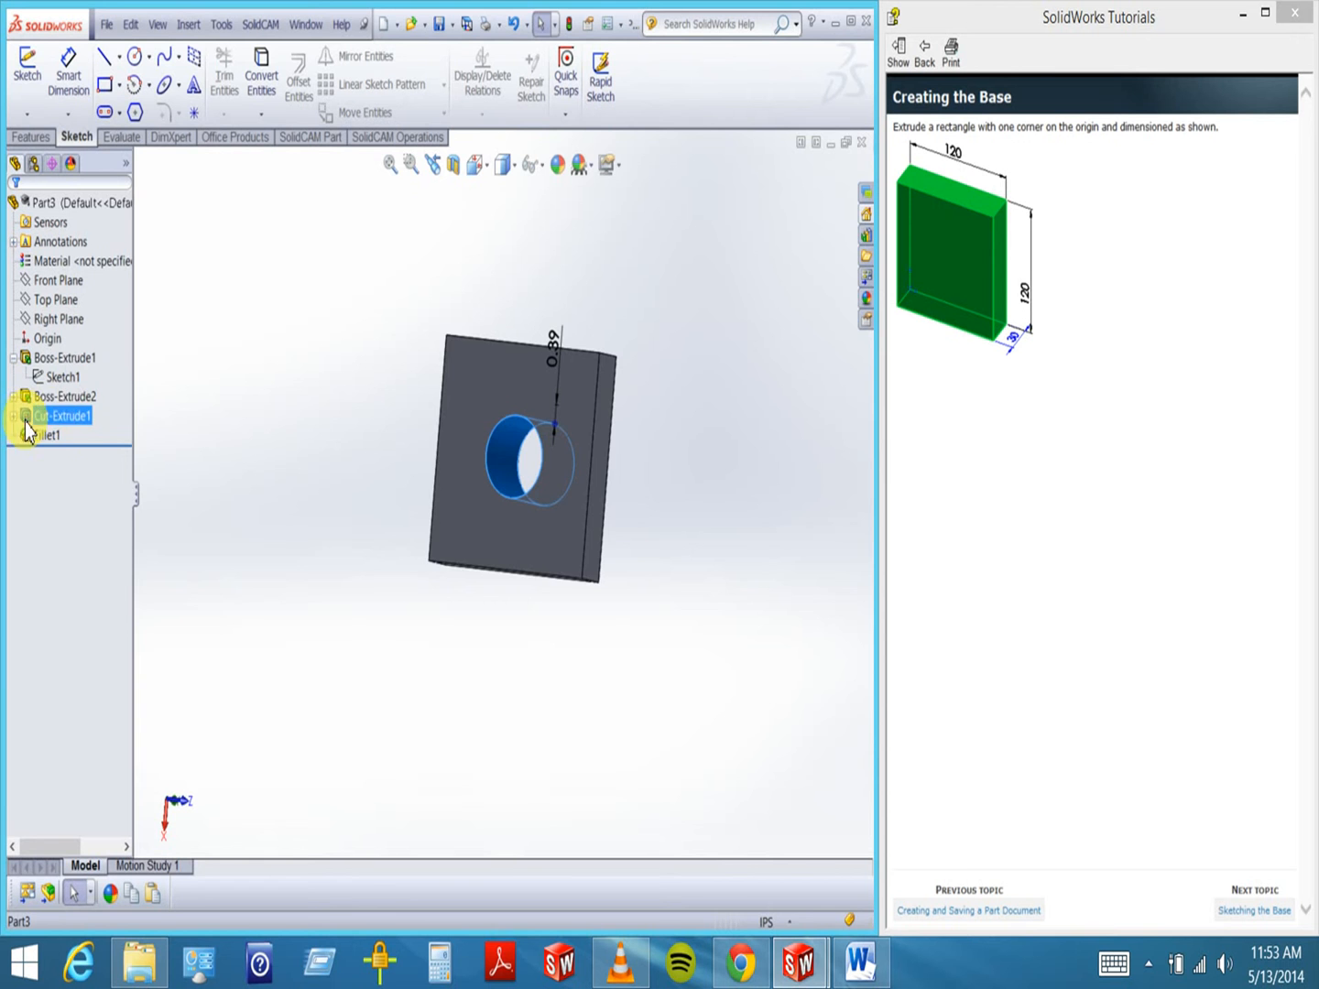
pyautogui.rightClick(57, 423)
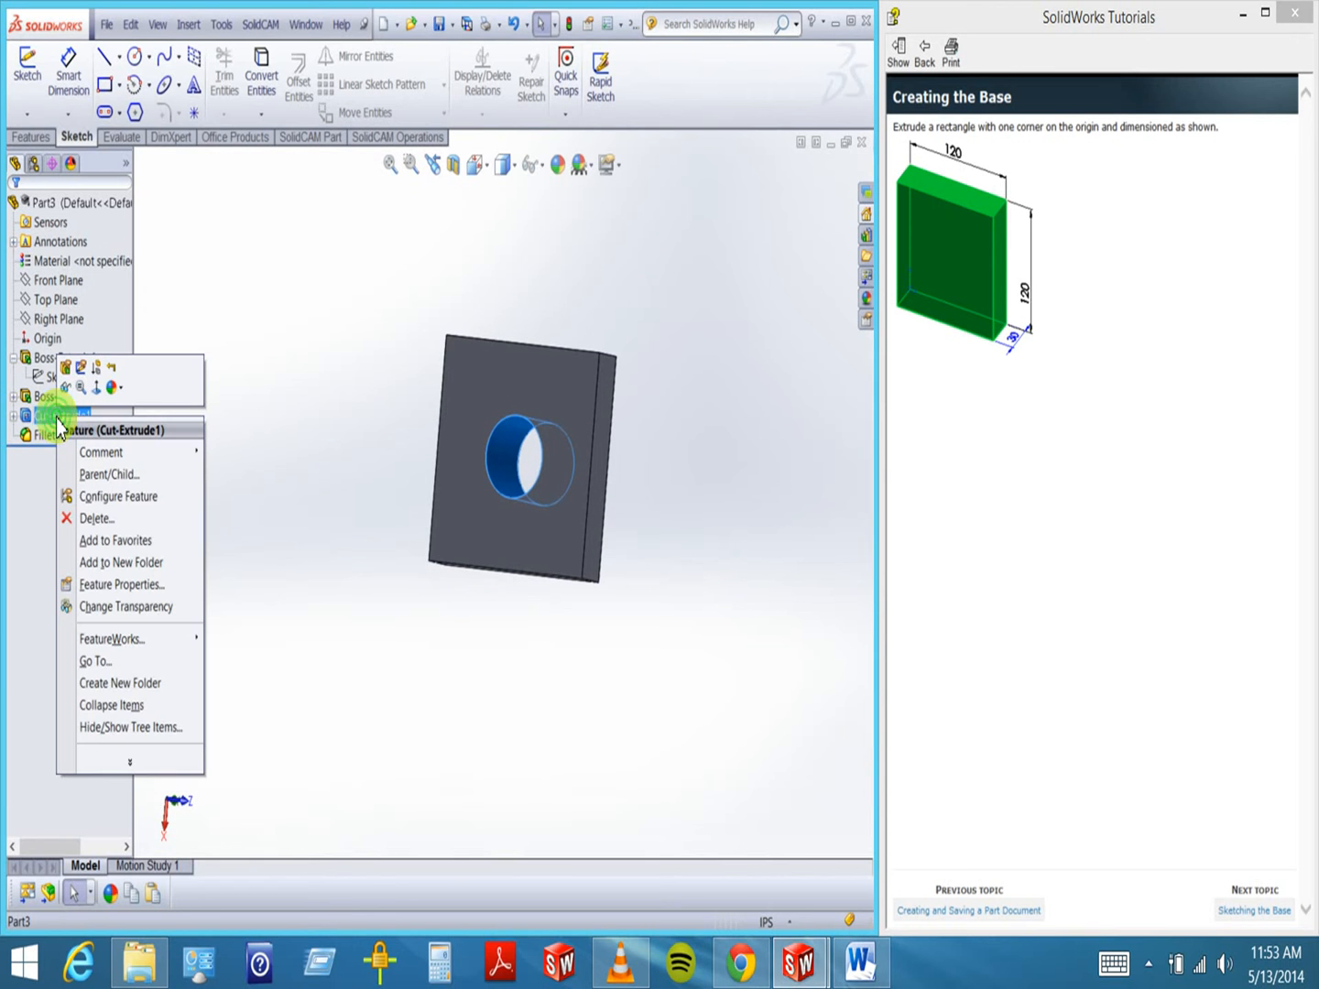
pyautogui.click(95, 518)
pyautogui.click(515, 344)
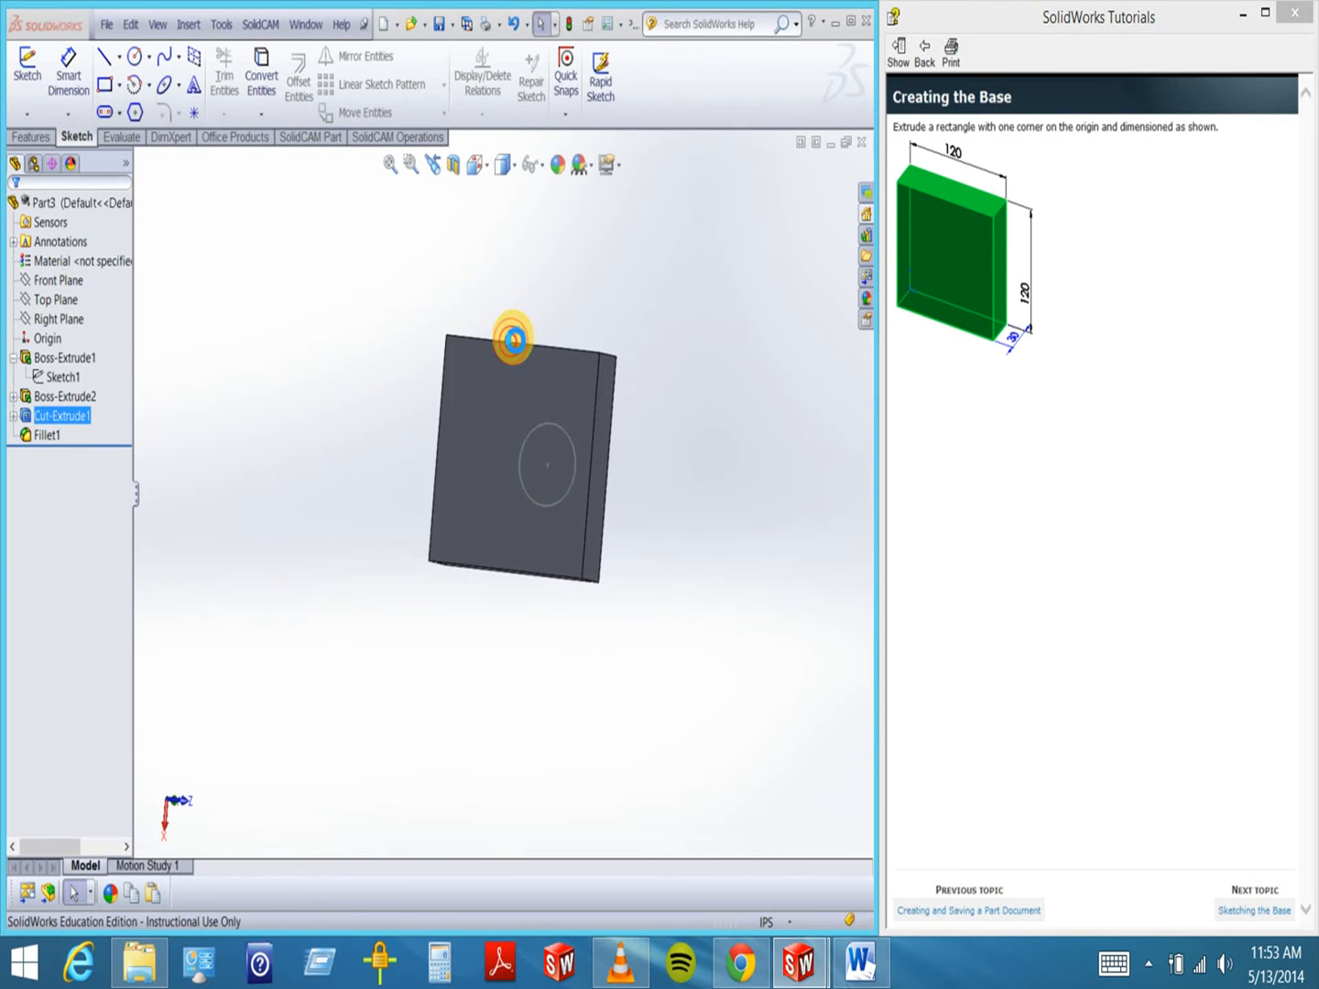
# - Delete the round boss Boss-Extrude2 together with its dependent Fillet1, and dismiss the rebuild report
pyautogui.moveTo(442, 457)
pyautogui.mouseDown(button='middle')
pyautogui.moveTo(362, 485)
pyautogui.moveTo(540, 528)
pyautogui.moveTo(605, 492)
pyautogui.moveTo(564, 481)
pyautogui.moveTo(539, 531)
pyautogui.mouseUp(button='middle')
pyautogui.click(33, 436)
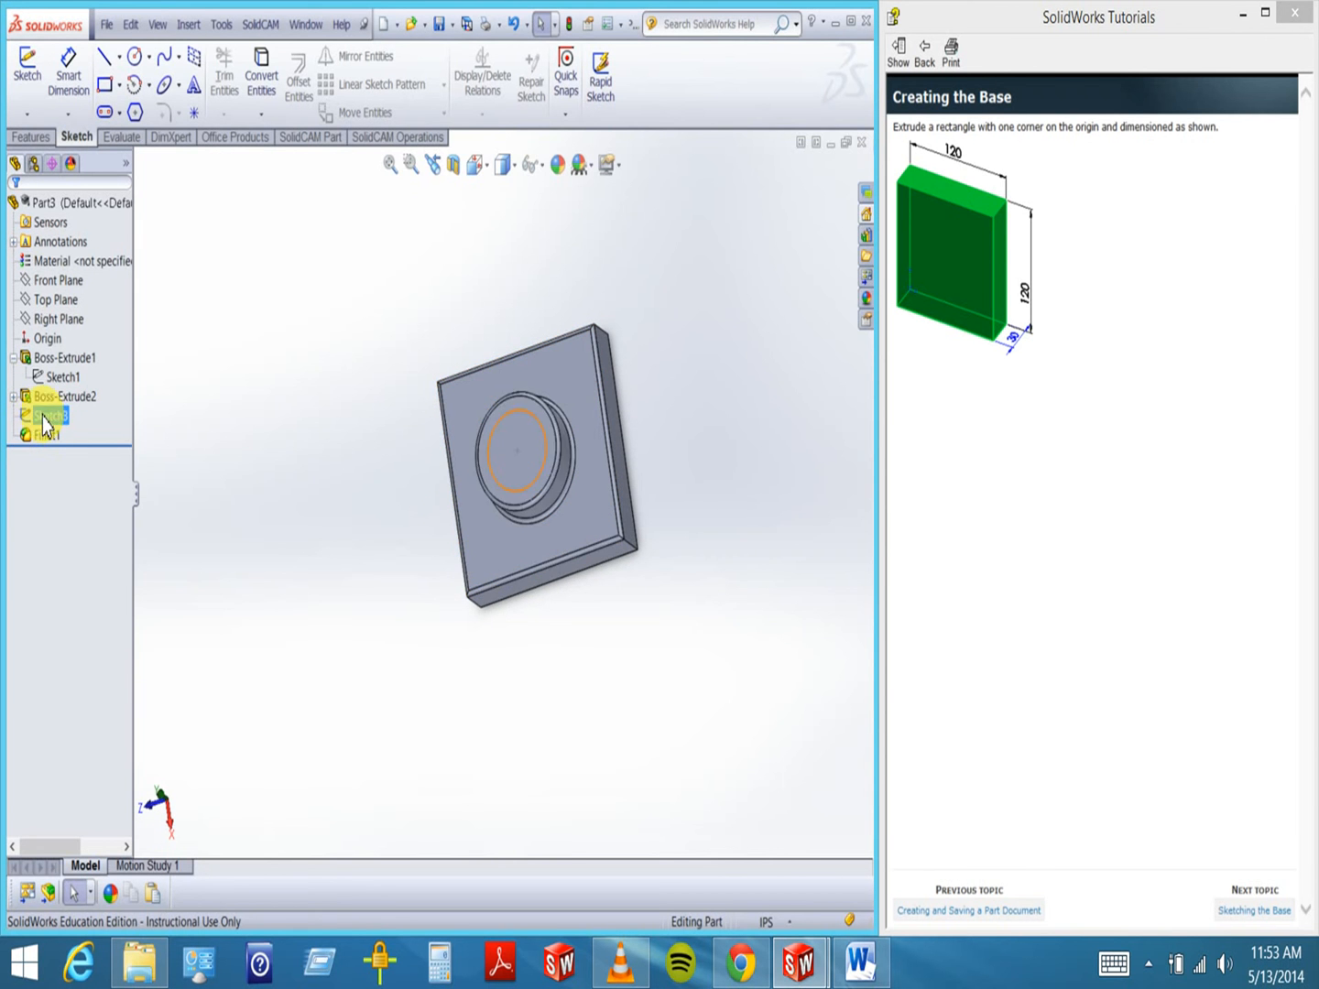
pyautogui.click(50, 399)
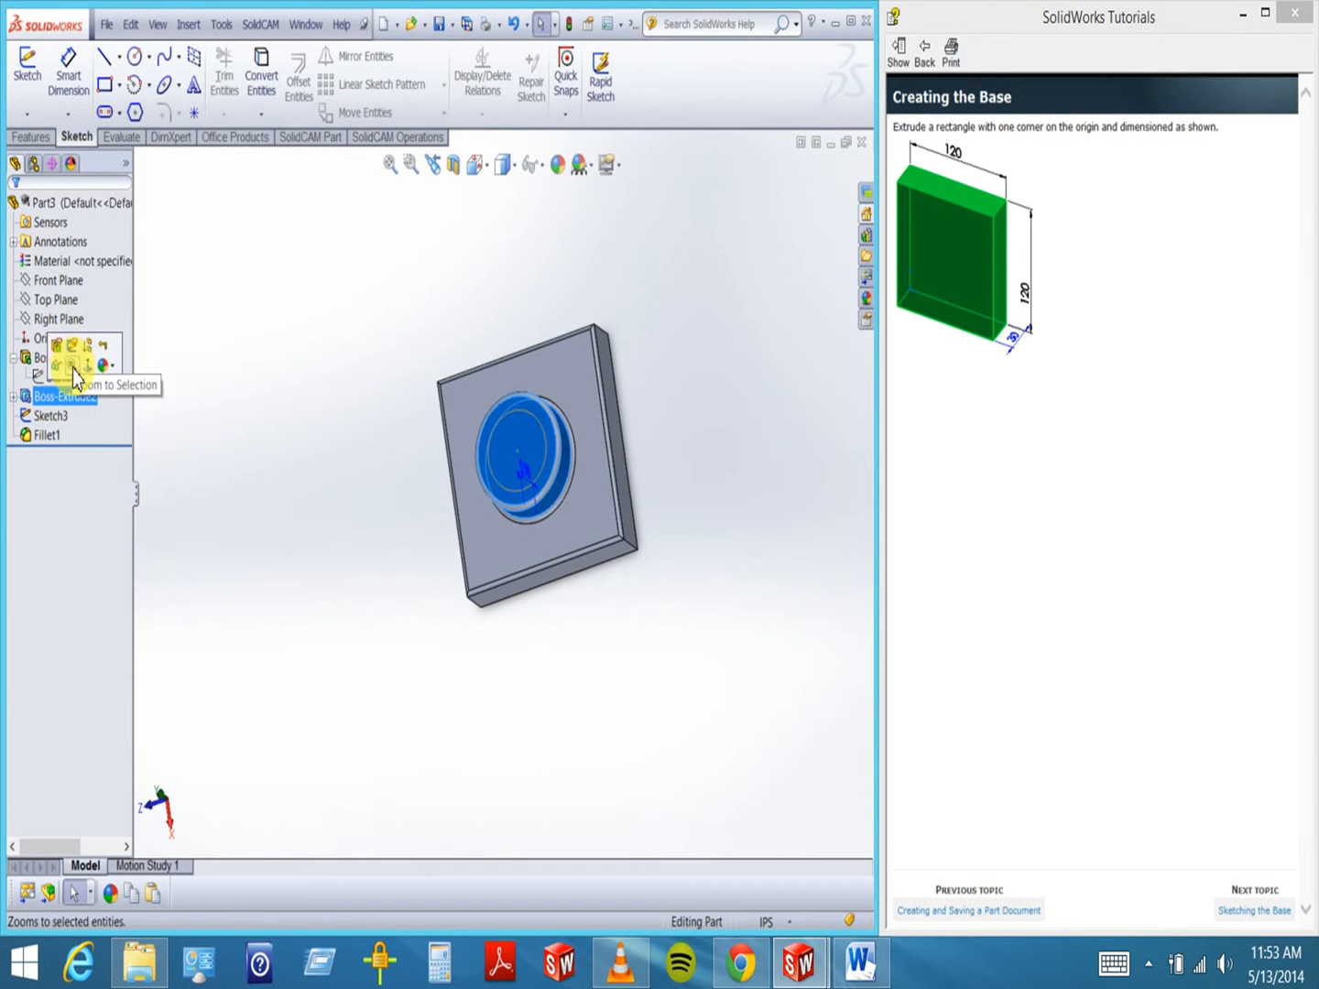
pyautogui.rightClick(45, 399)
pyautogui.click(81, 500)
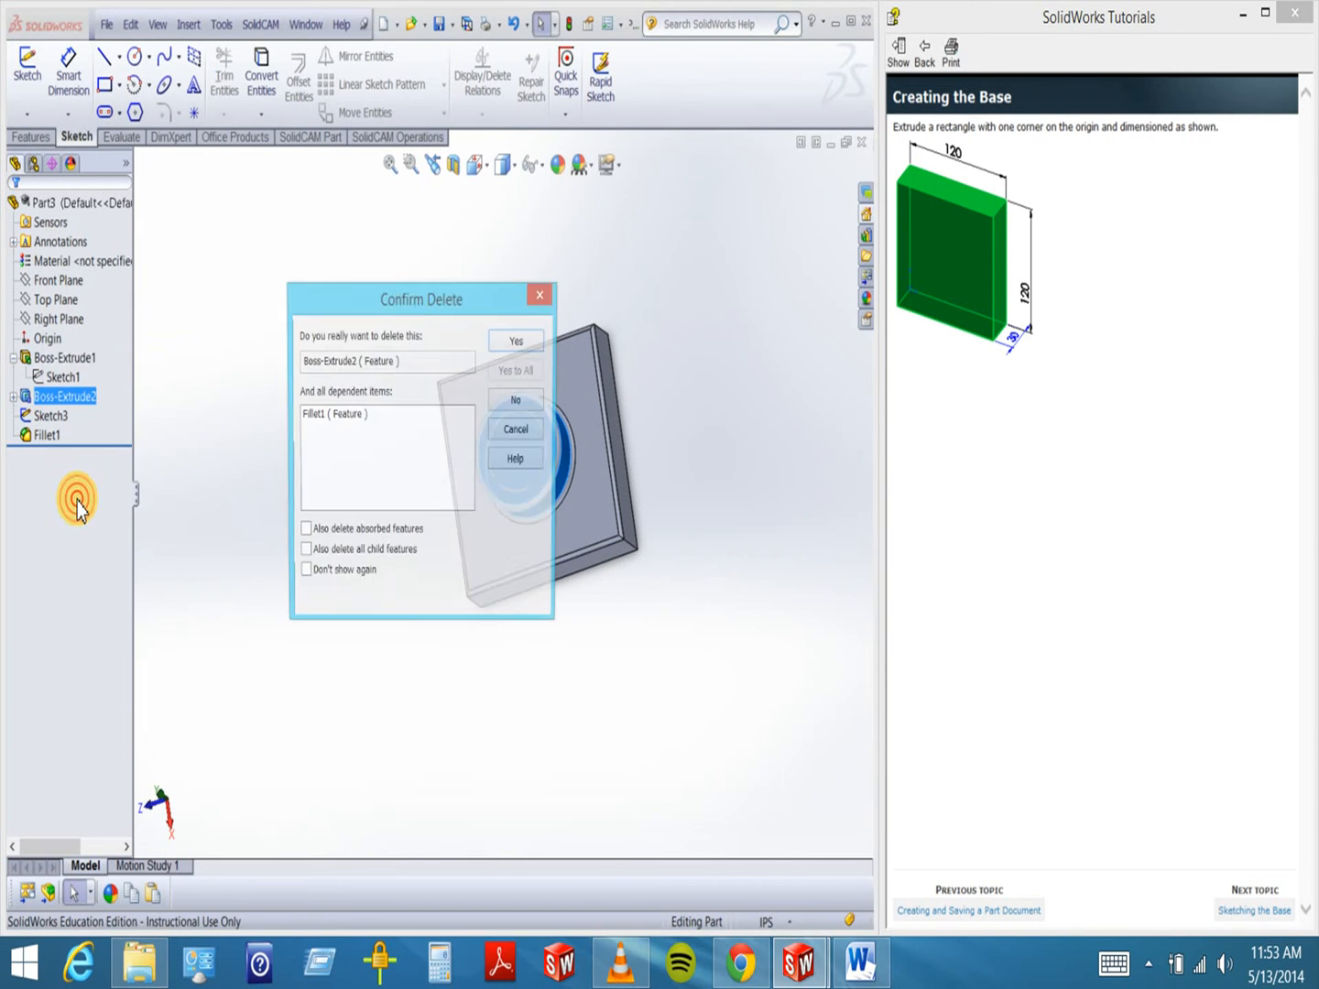
pyautogui.click(518, 343)
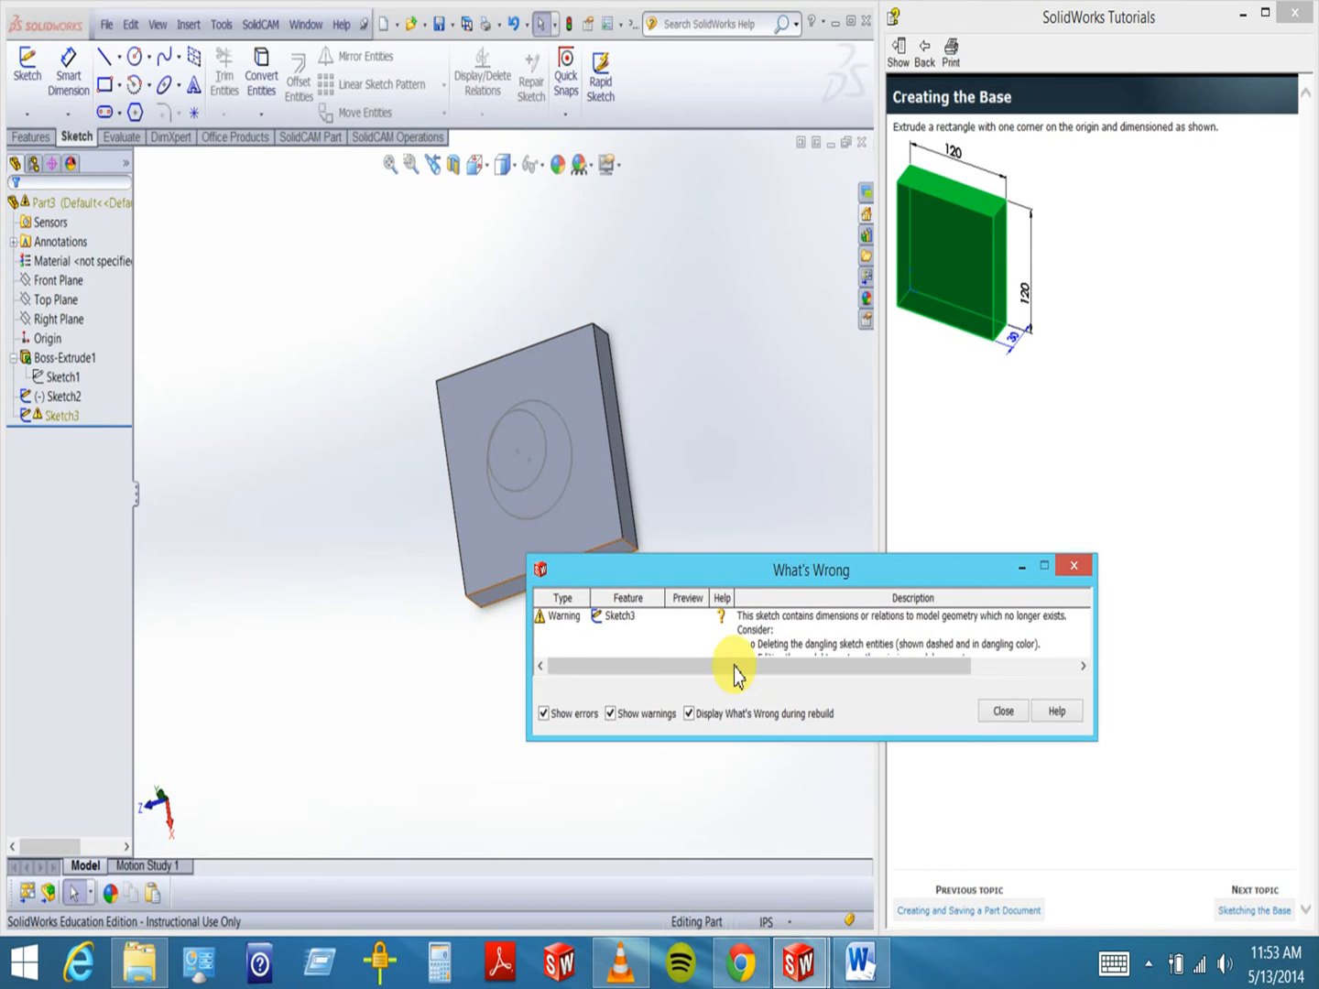
pyautogui.click(1005, 714)
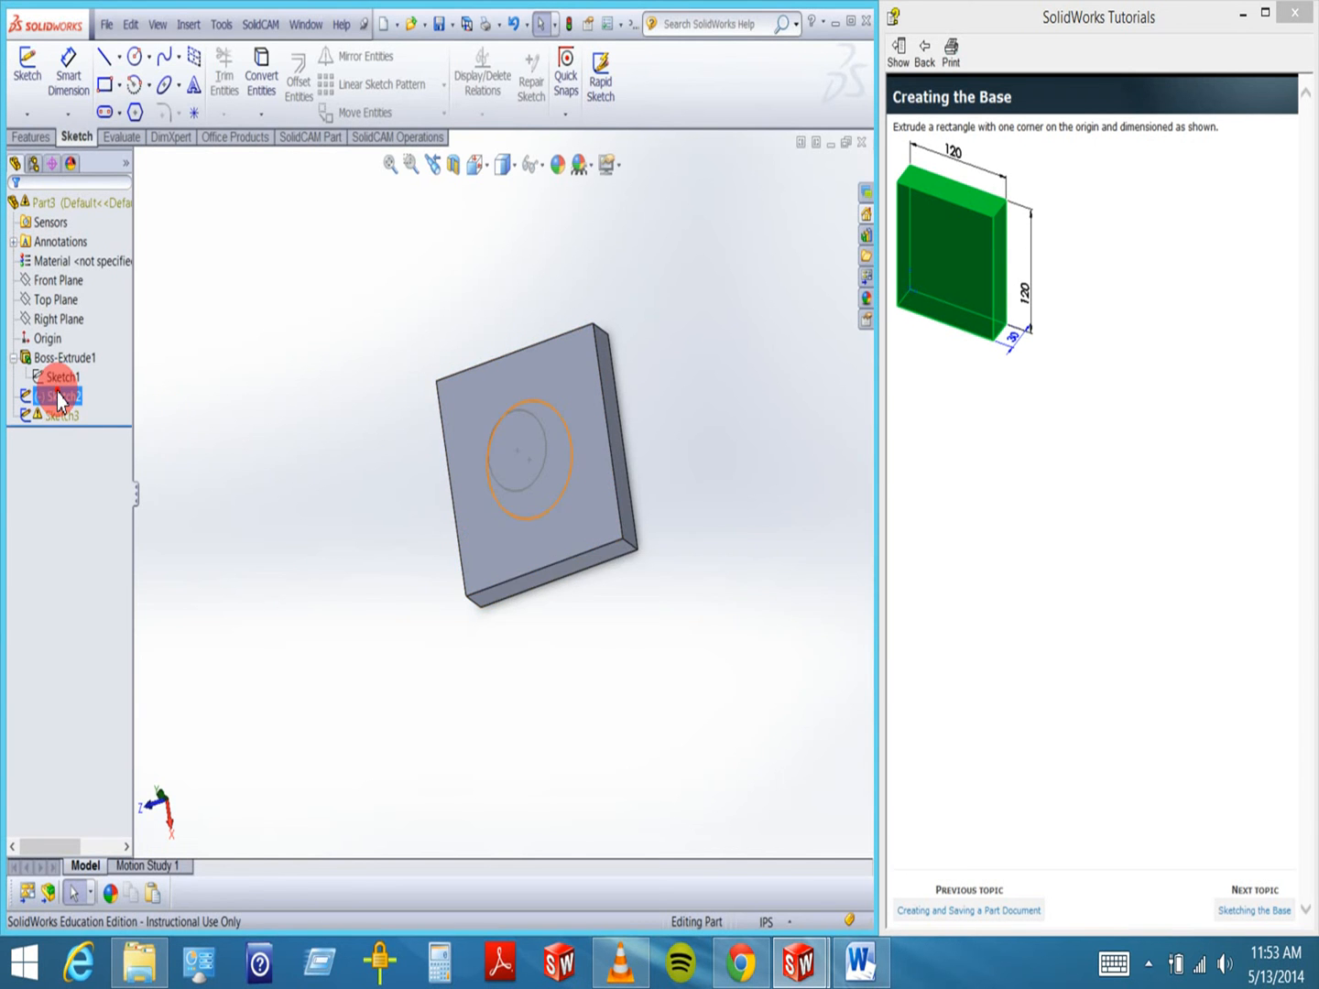
# - Delete the two leftover circle sketches, Sketch2 and Sketch3, leaving only the base block
pyautogui.click(53, 394)
pyautogui.keyDown('ctrl'); pyautogui.click(57, 417); pyautogui.keyUp('ctrl')
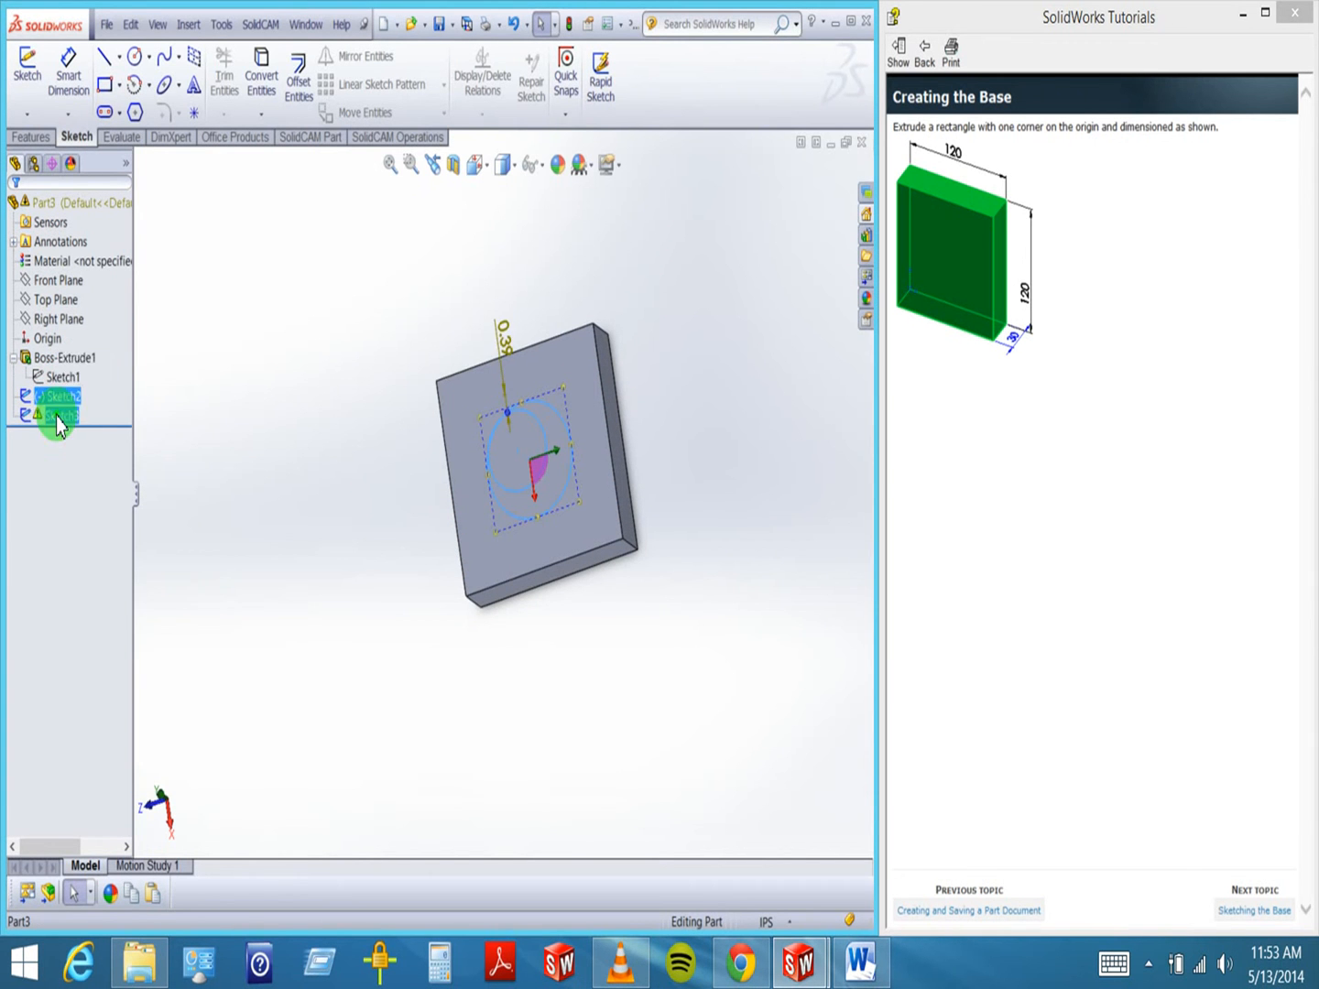
pyautogui.rightClick(53, 420)
pyautogui.click(89, 496)
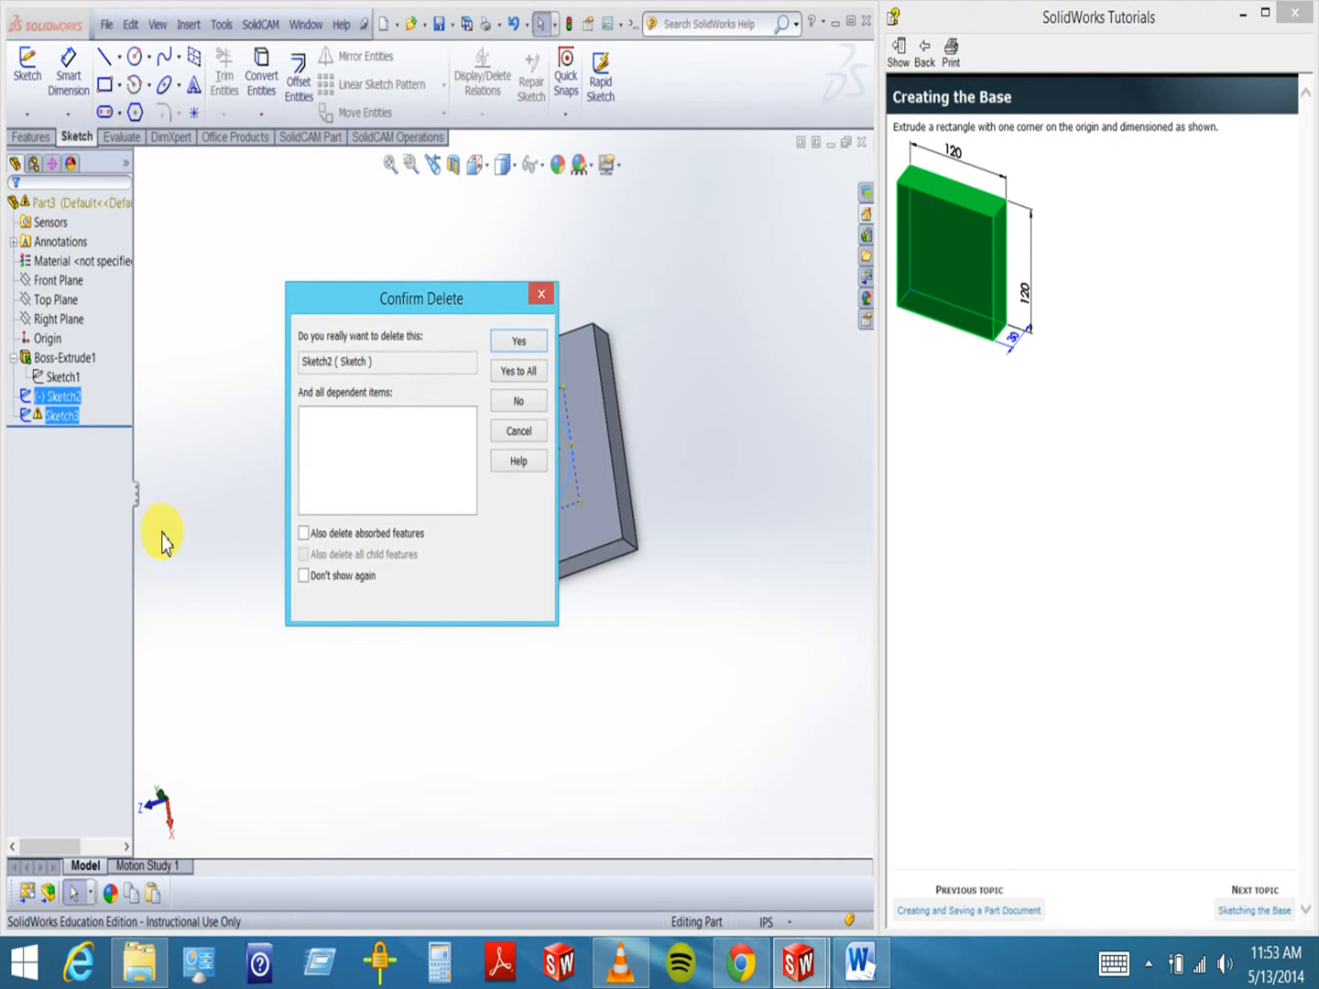
pyautogui.click(527, 341)
pyautogui.click(513, 339)
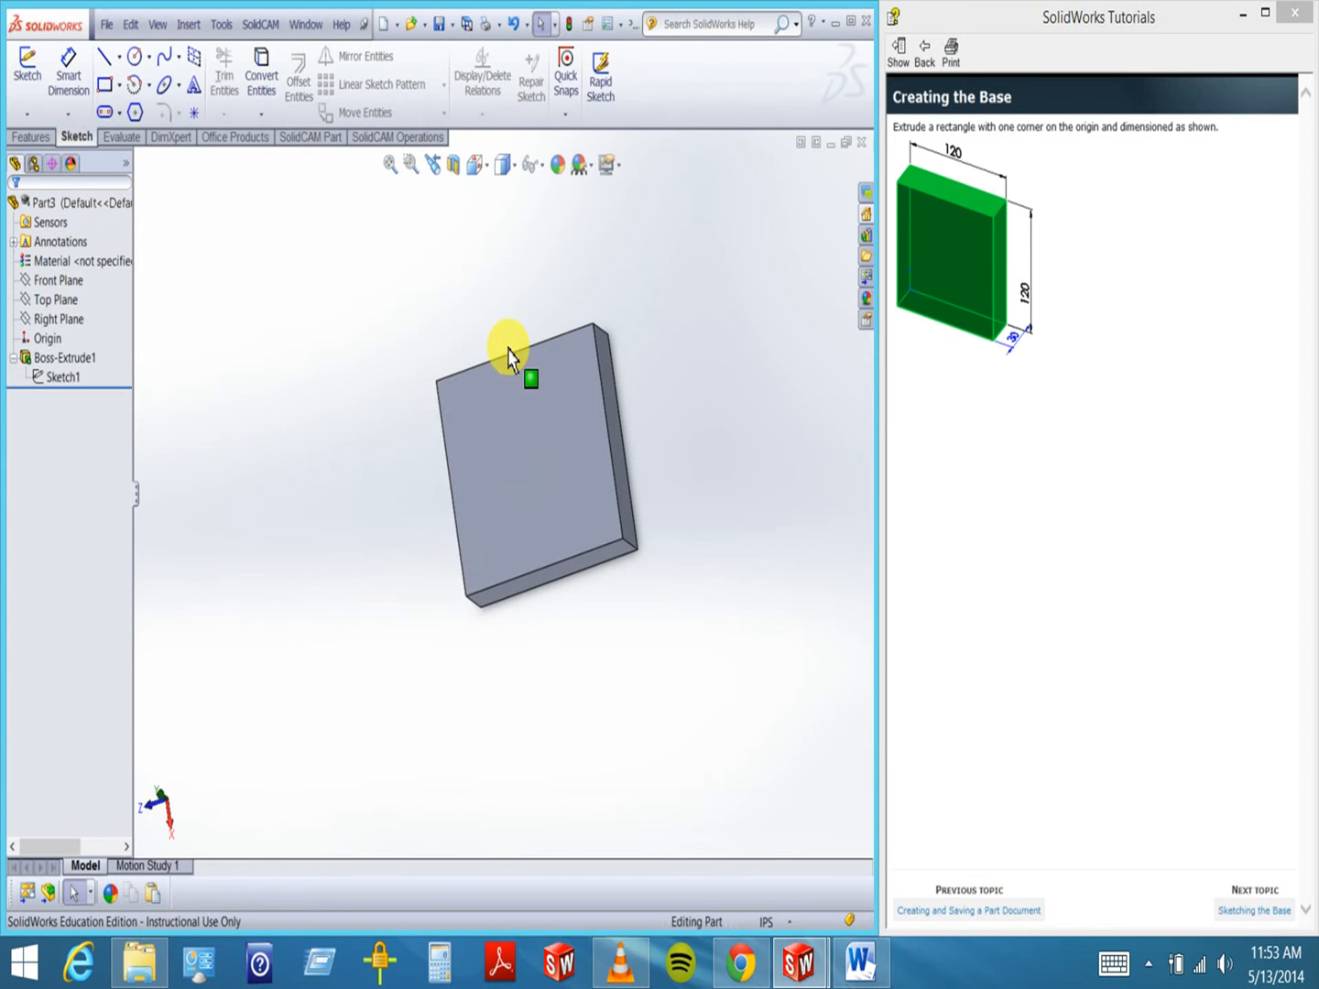
# - Start an Extruded Boss/Base sketch on the block's large front face and activate the Circle tool
pyautogui.moveTo(407, 541); pyautogui.dragTo(385, 496, button='middle')
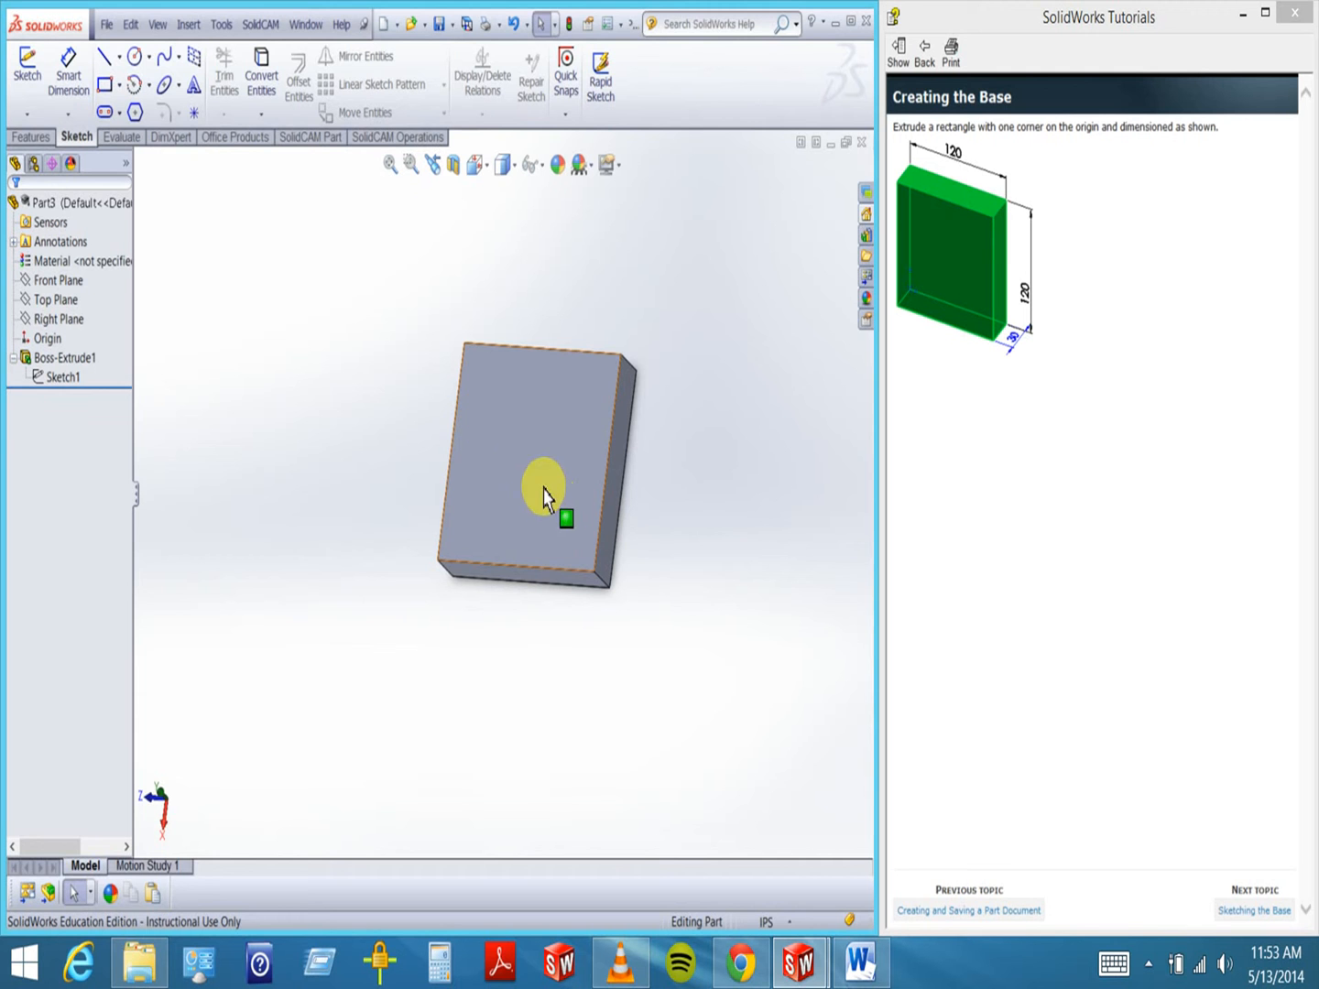
pyautogui.moveTo(323, 467); pyautogui.dragTo(330, 465, button='middle')
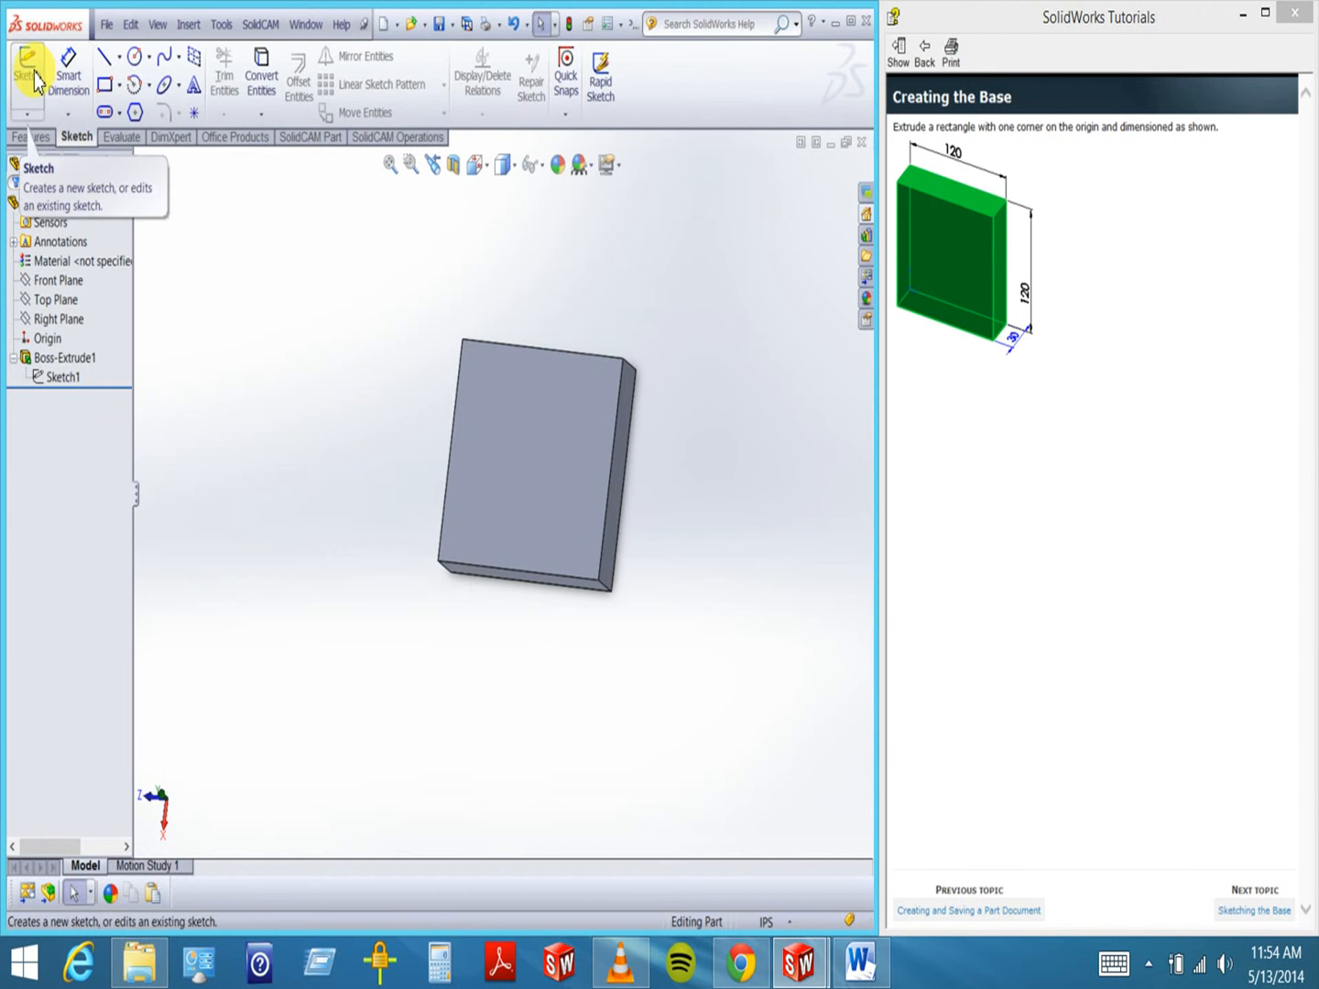
pyautogui.click(29, 136)
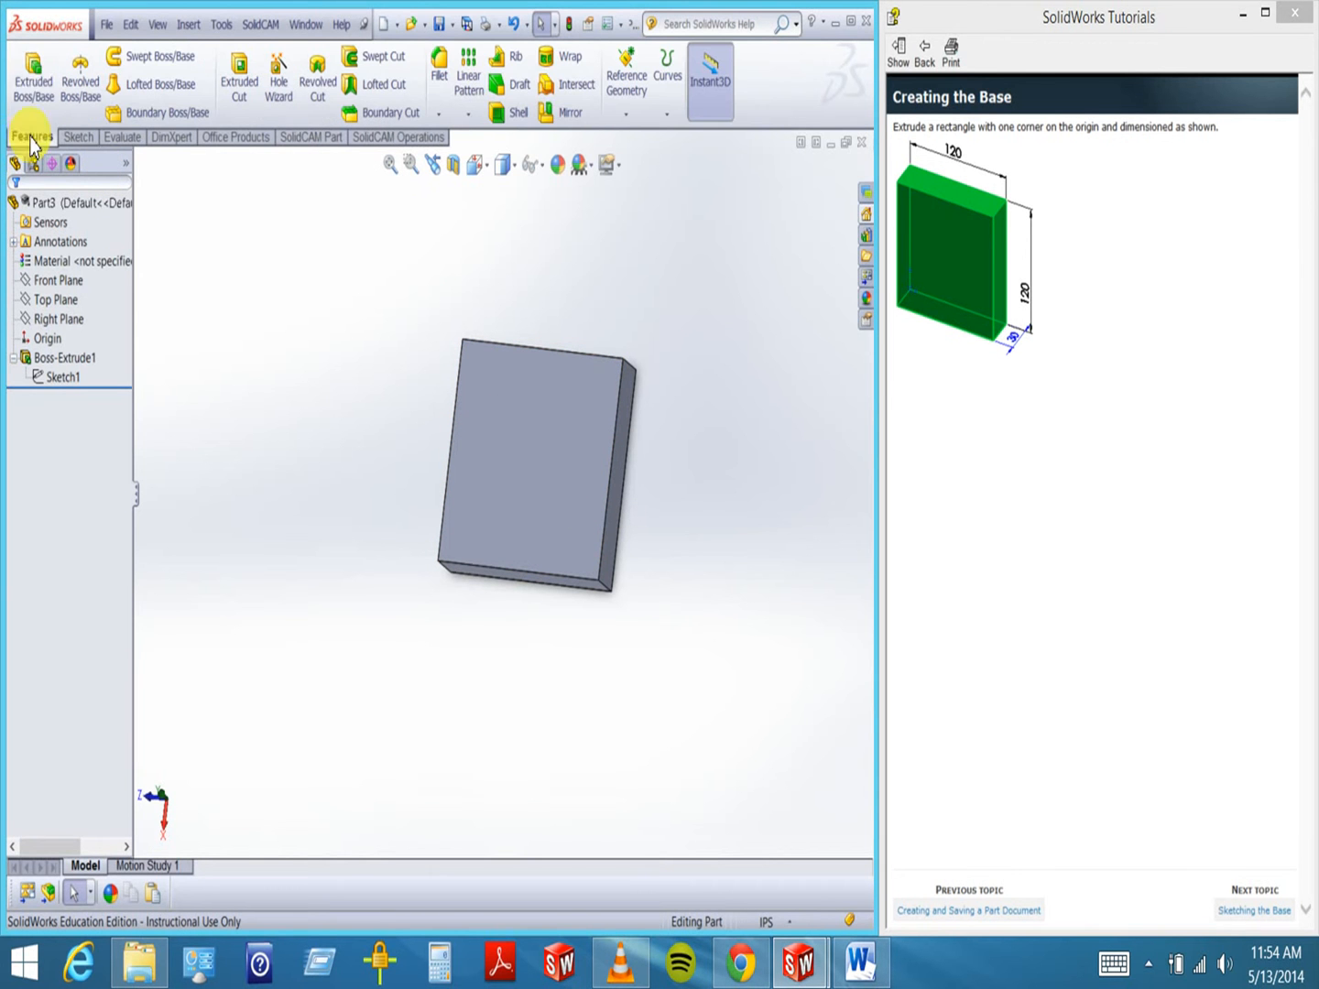
pyautogui.click(33, 83)
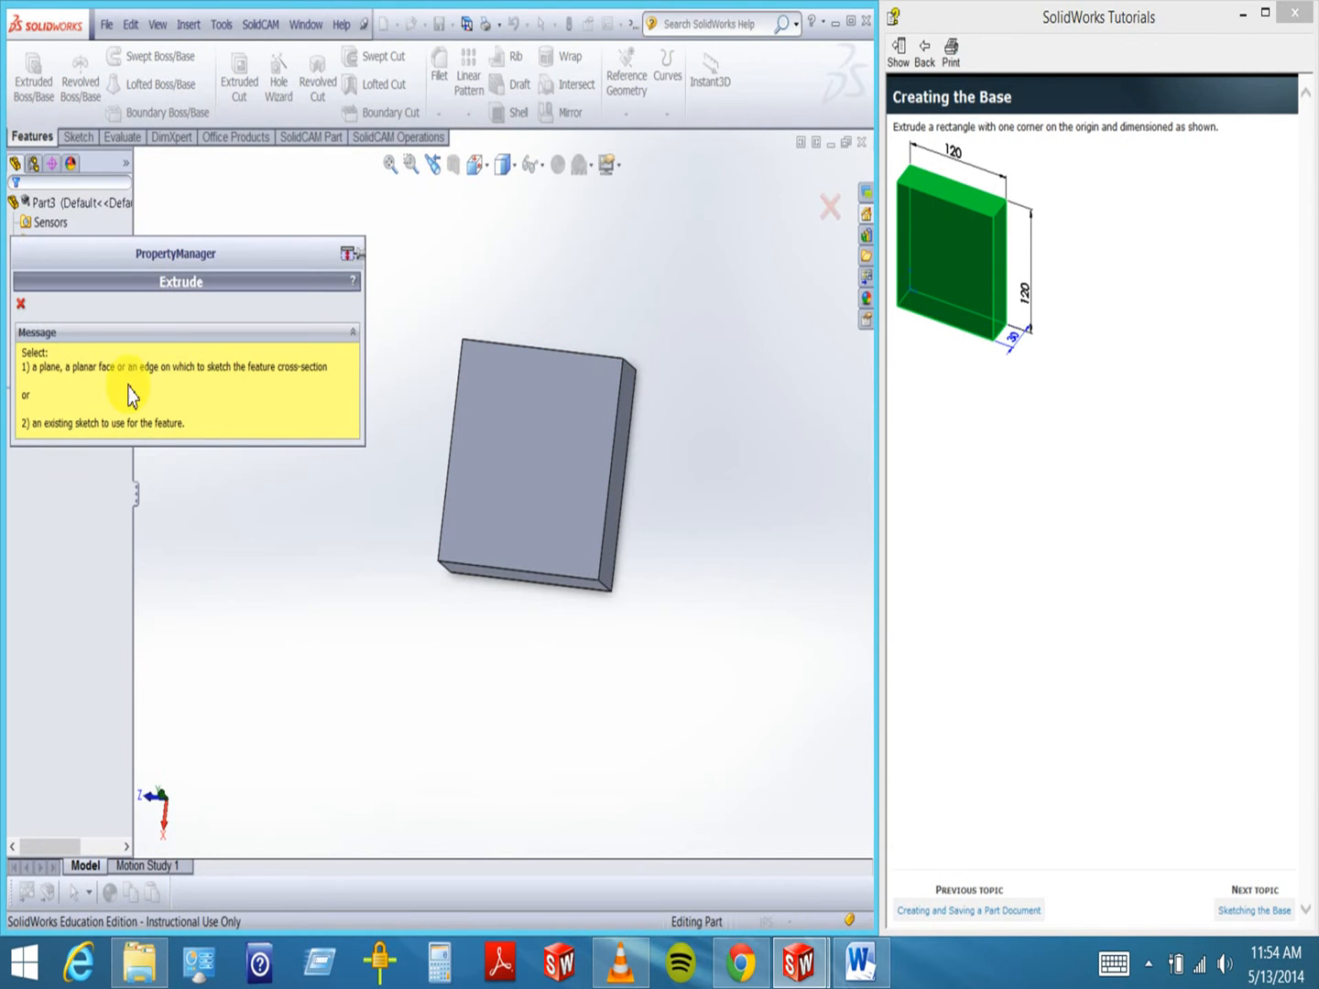
pyautogui.click(538, 500)
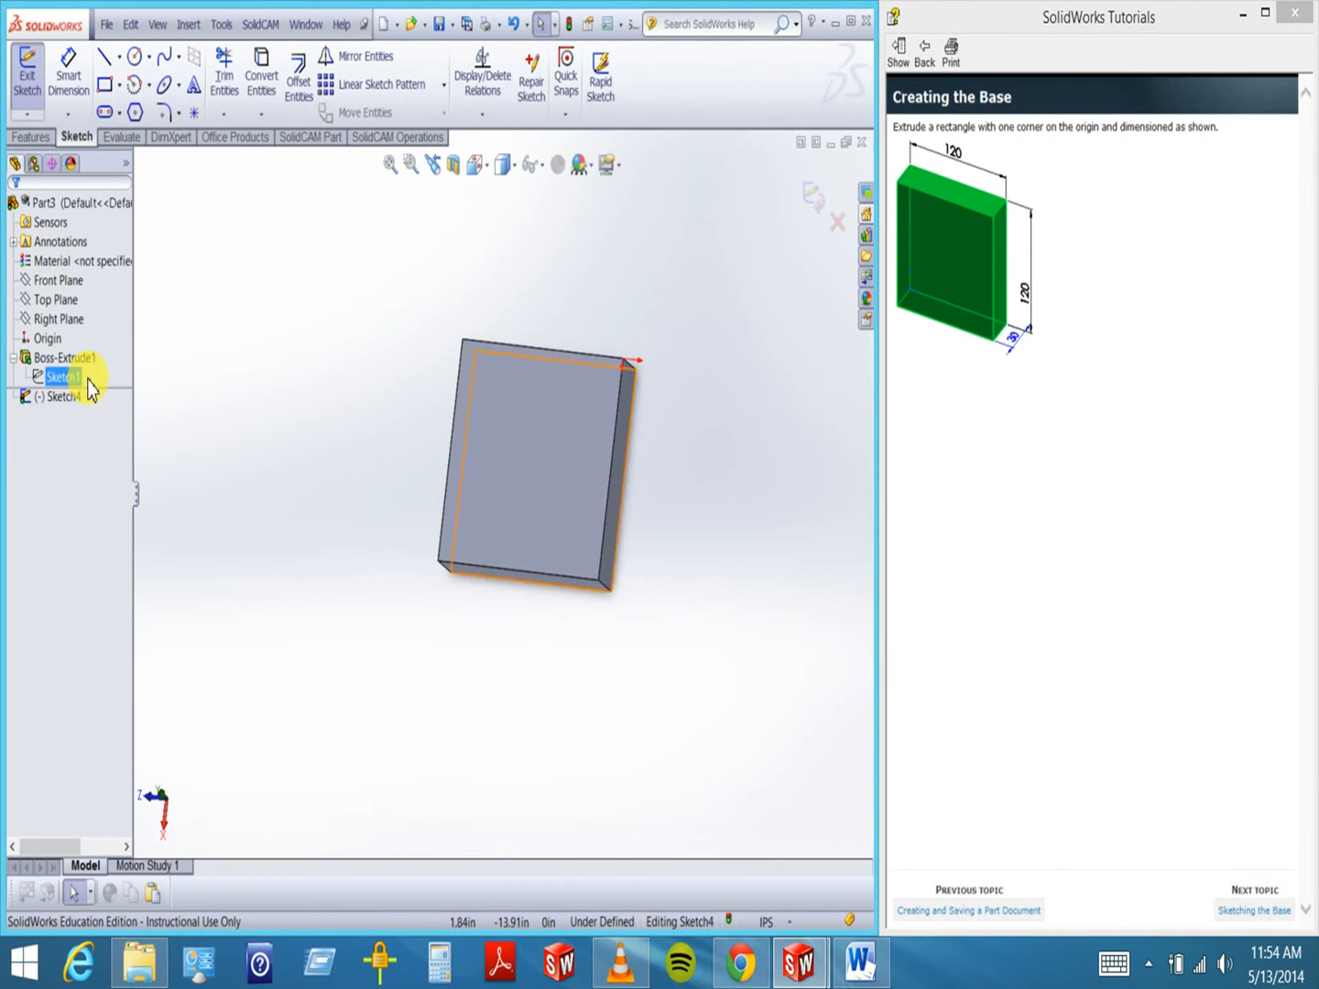
pyautogui.click(135, 56)
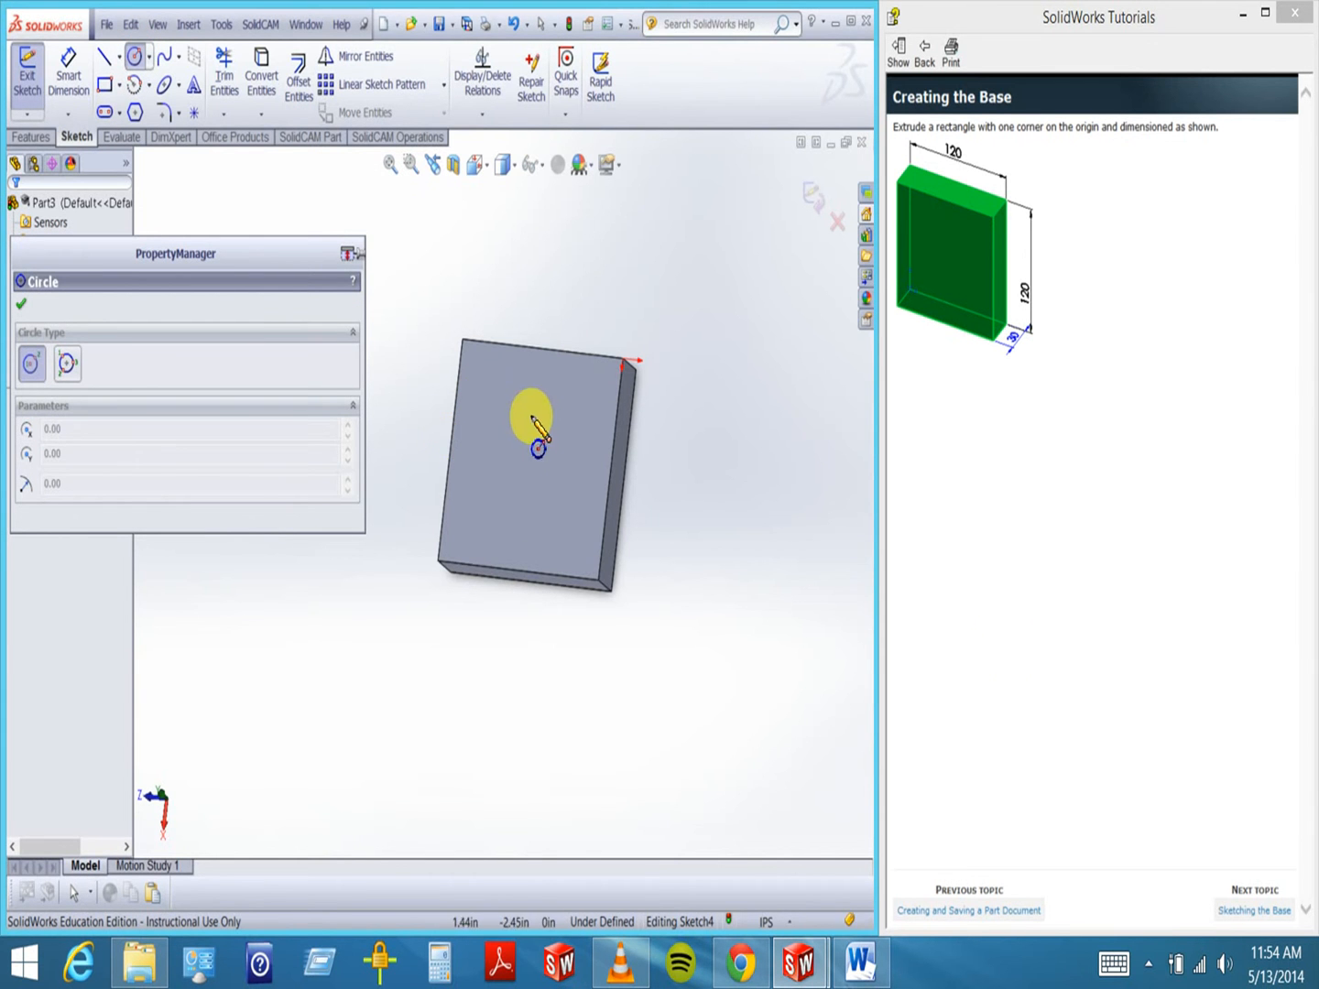
# - Advance the tutorial to the Adding the Boss page to view the boss dimensions
pyautogui.click(1281, 911)
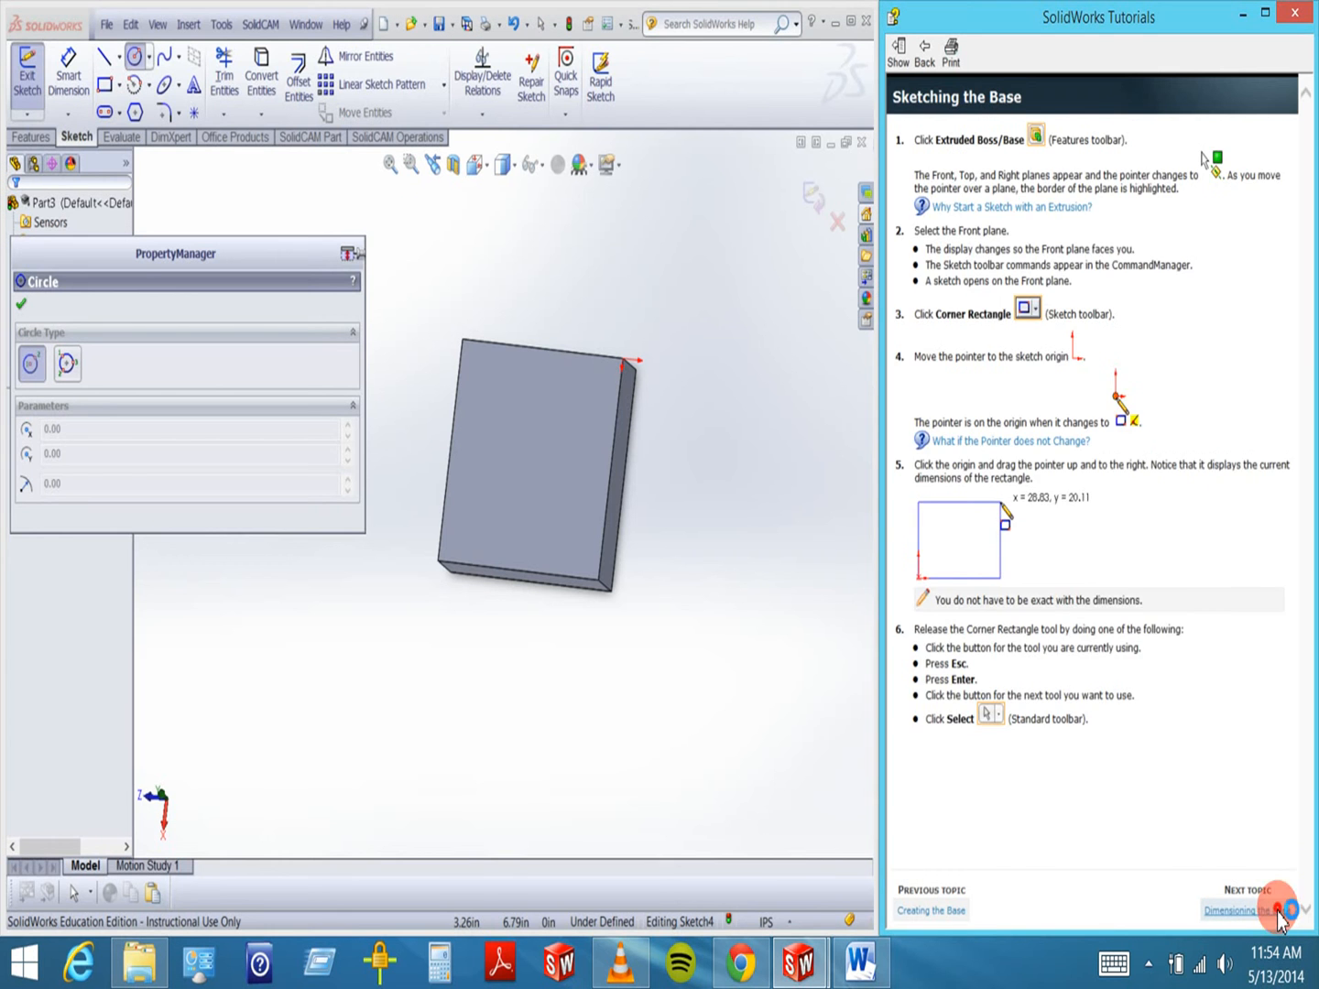
pyautogui.click(1280, 911)
pyautogui.click(1280, 911)
pyautogui.click(1280, 912)
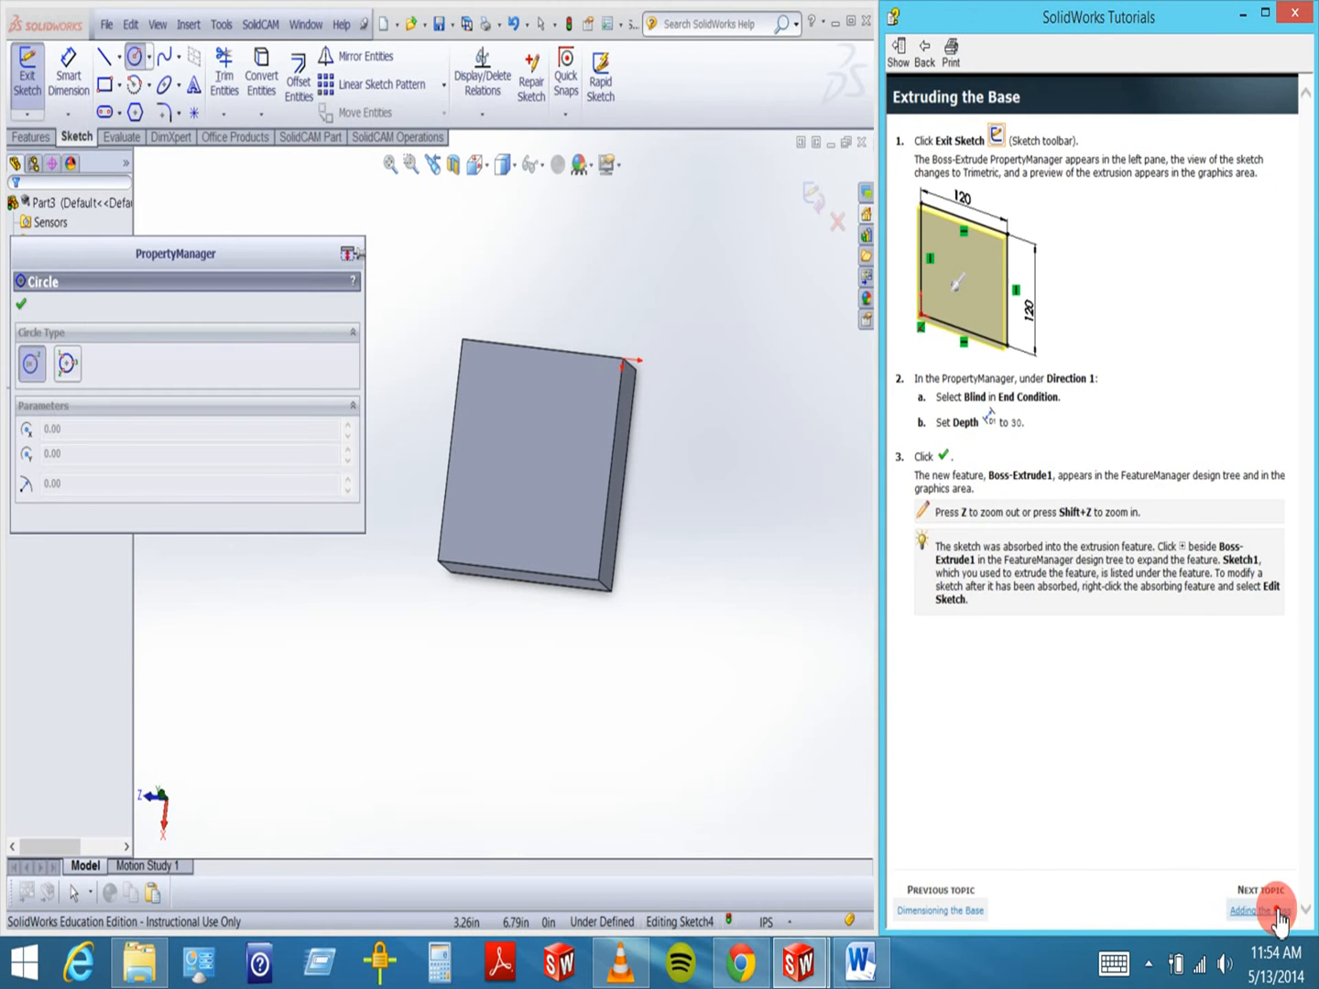
pyautogui.click(1280, 912)
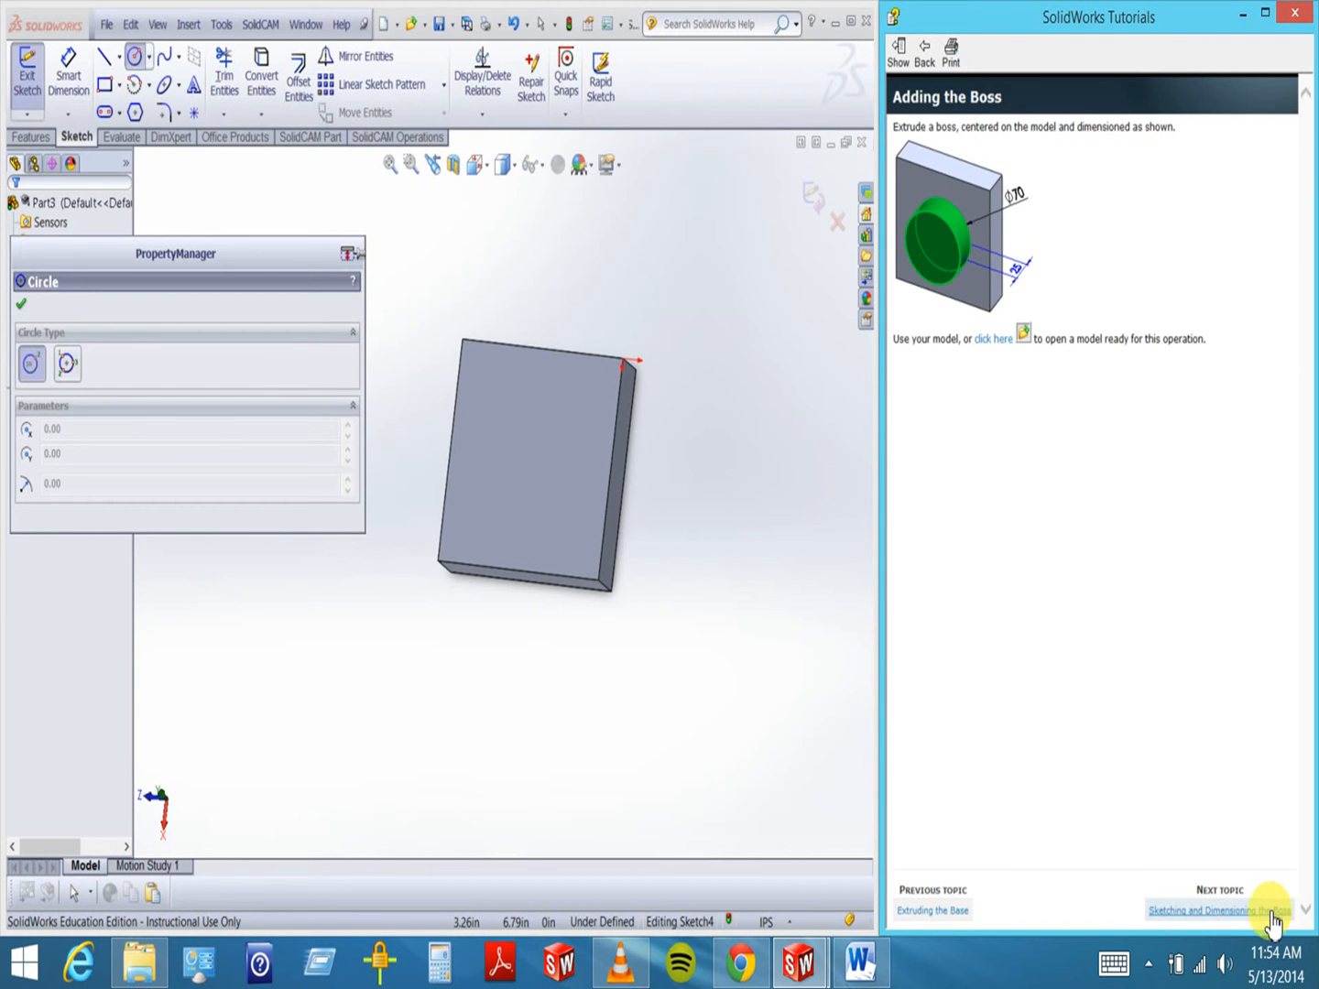
# - Advance the tutorial to Constraining the Boss and sketch a circle of about 1.24 in radius centred on the block's front face
pyautogui.click(1278, 912)
pyautogui.click(1261, 913)
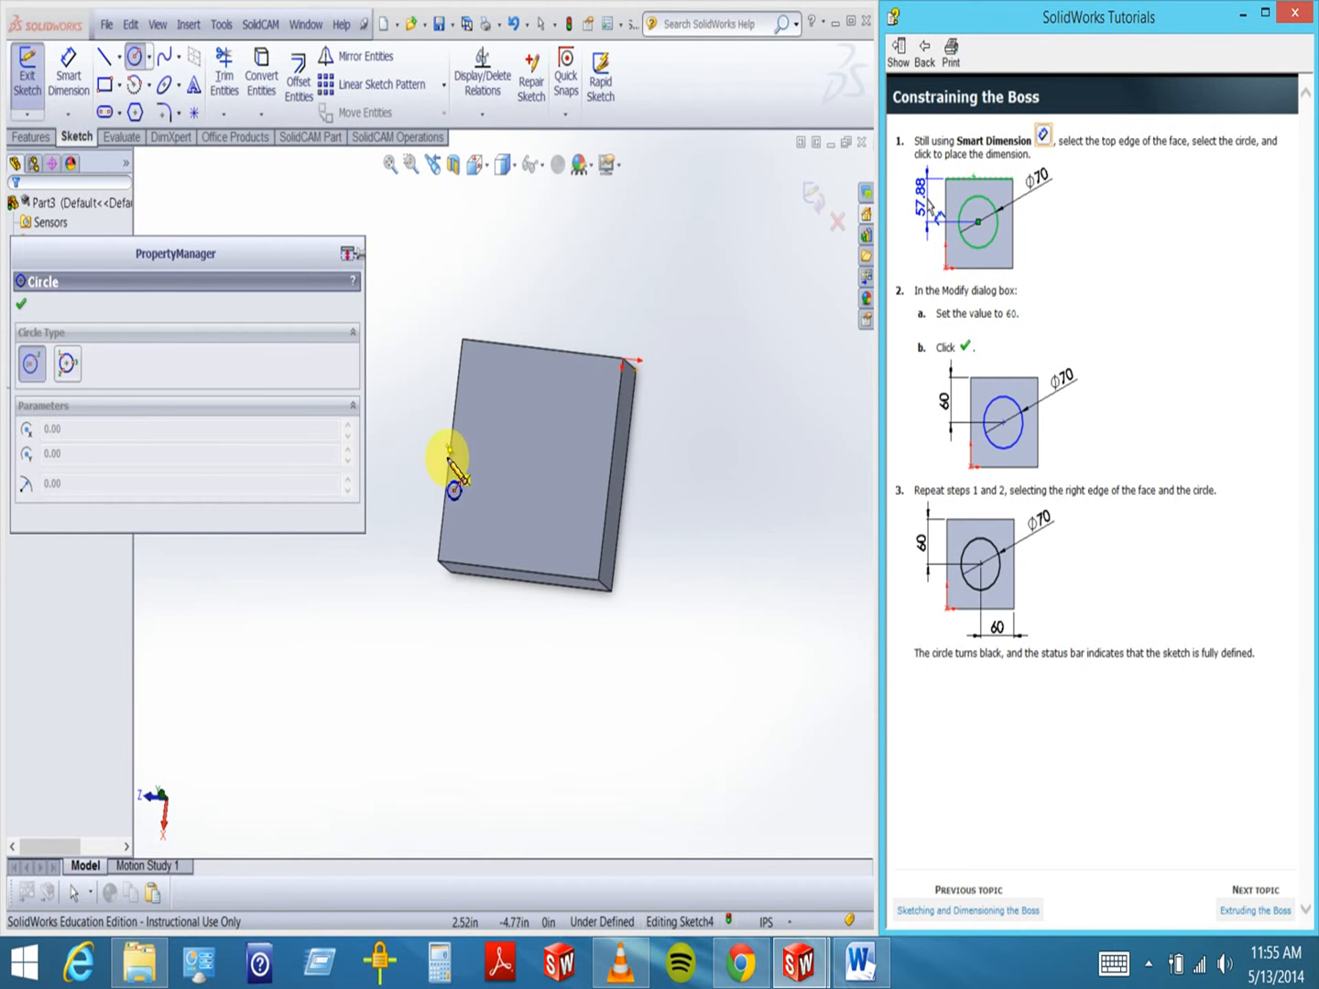
pyautogui.click(531, 460)
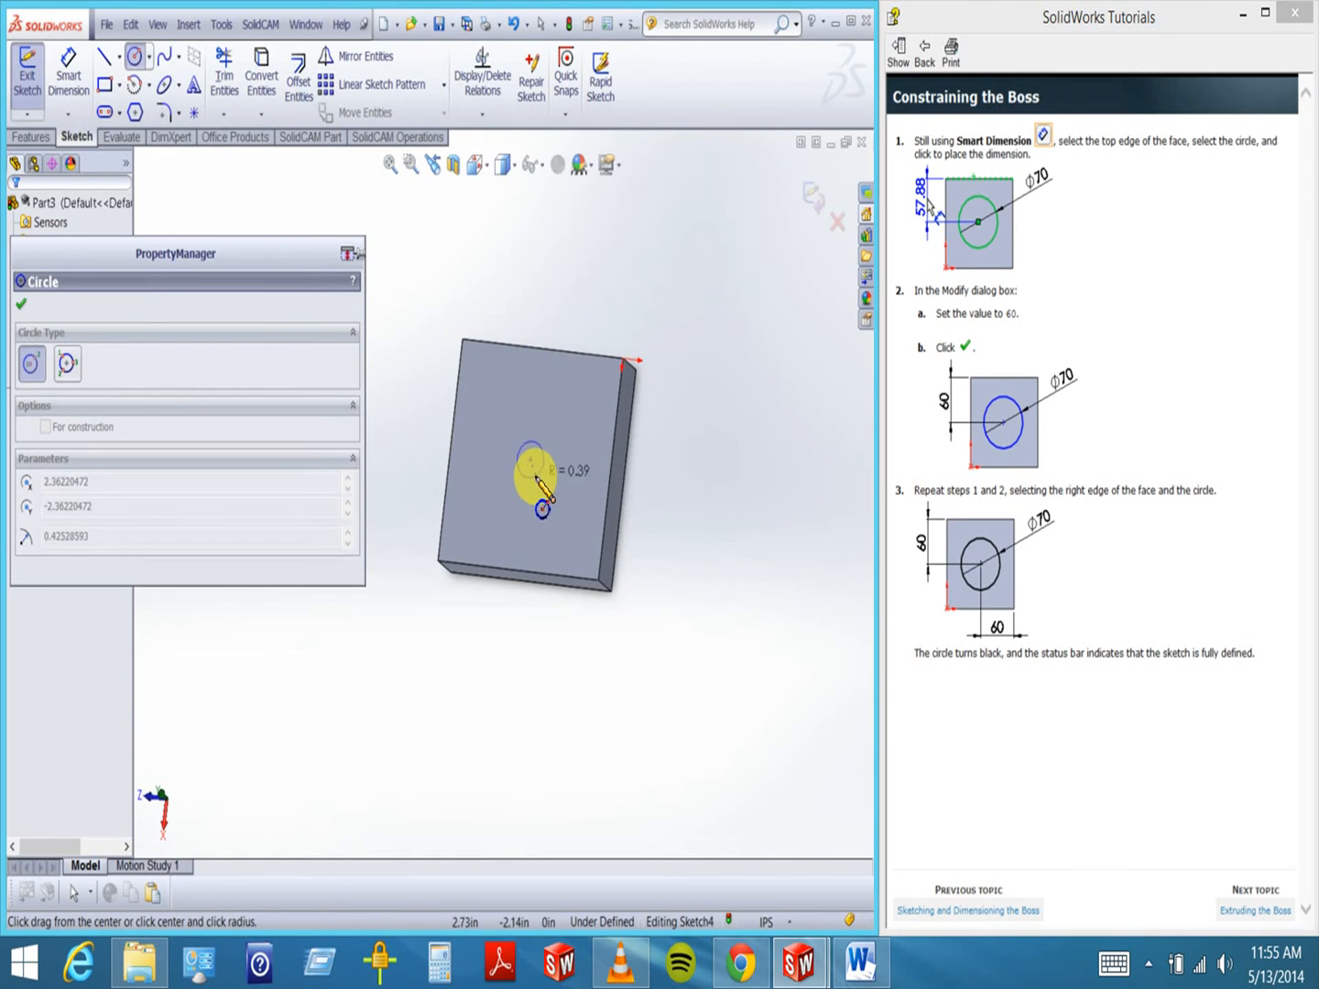
pyautogui.click(554, 507)
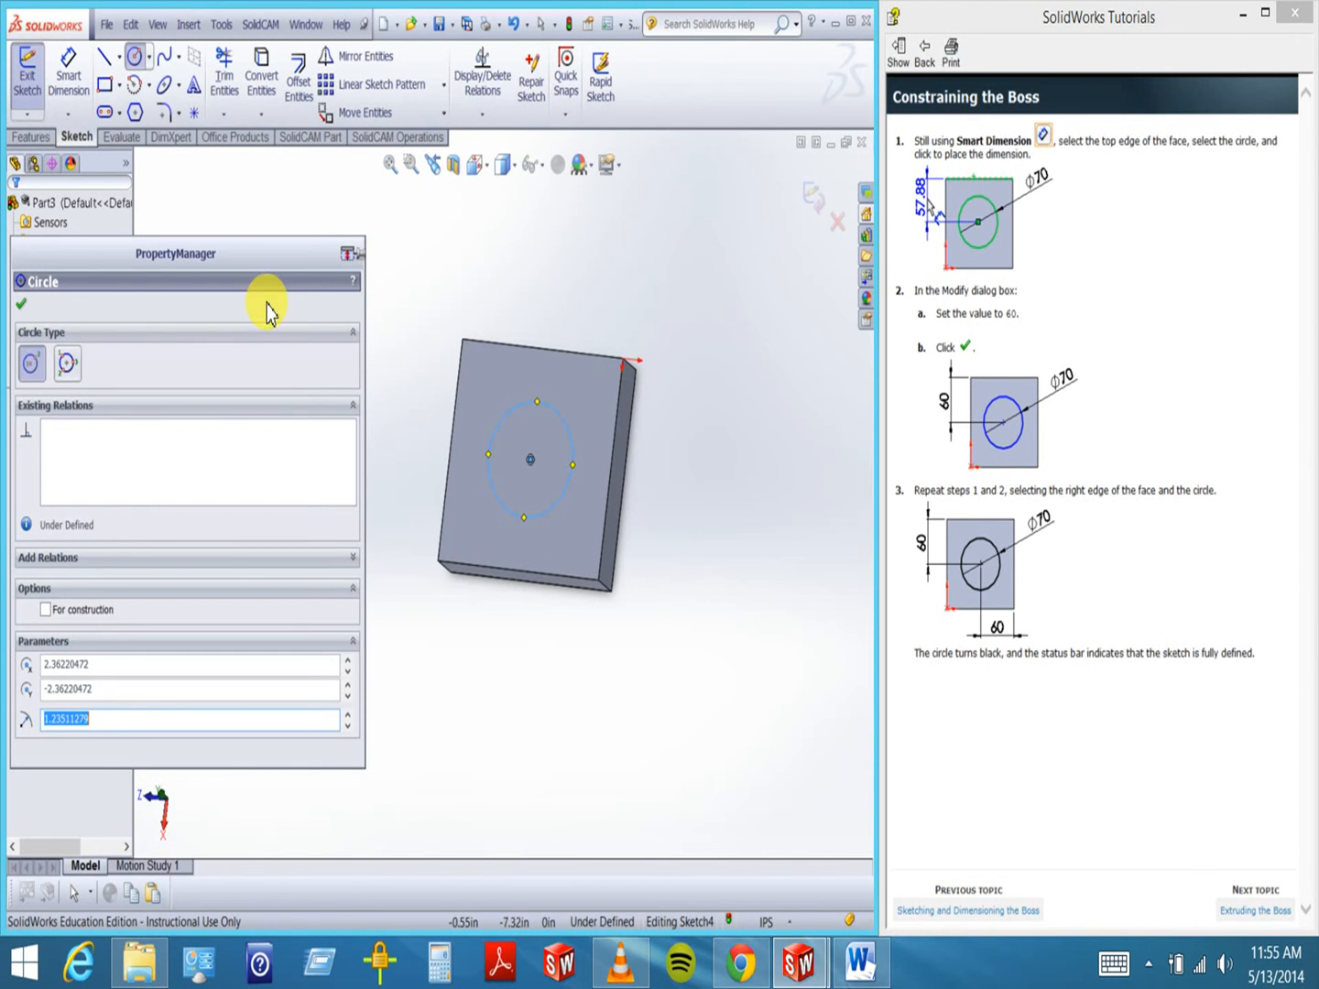
pyautogui.click(20, 305)
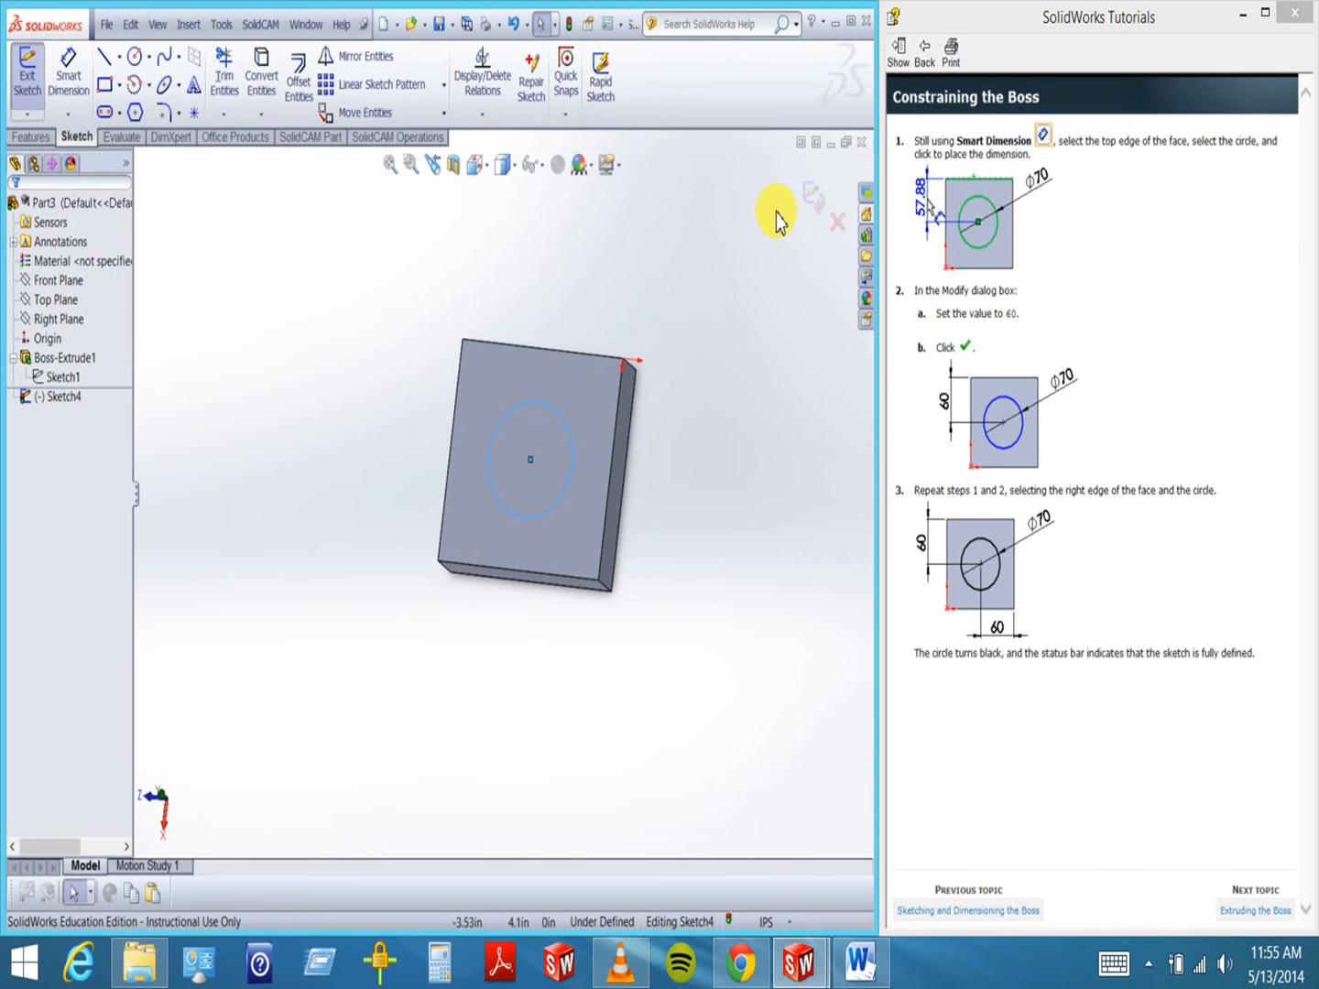
pyautogui.click(487, 85)
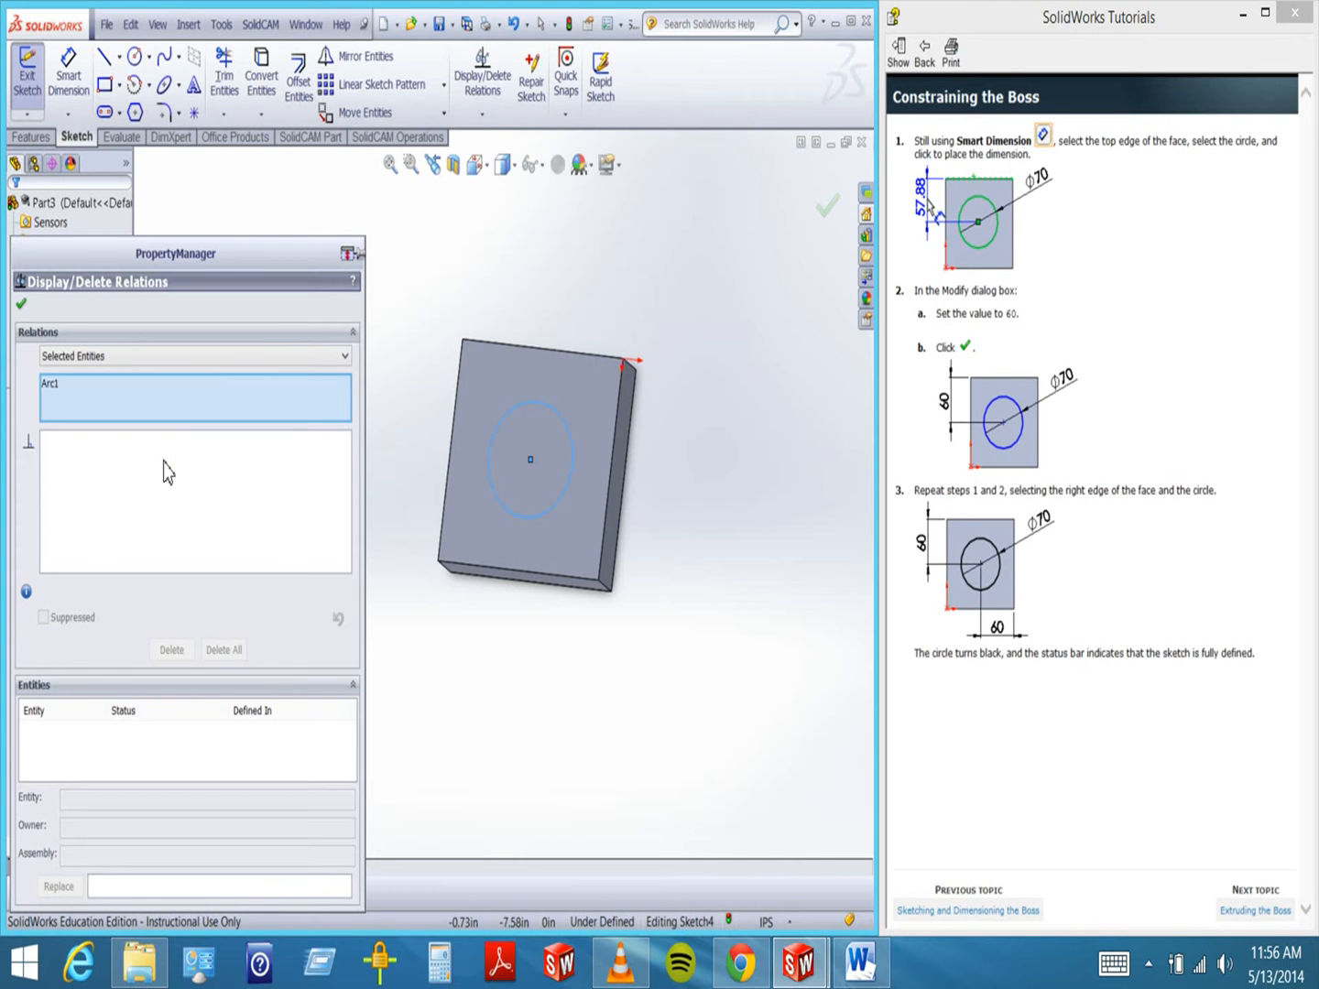
pyautogui.click(23, 308)
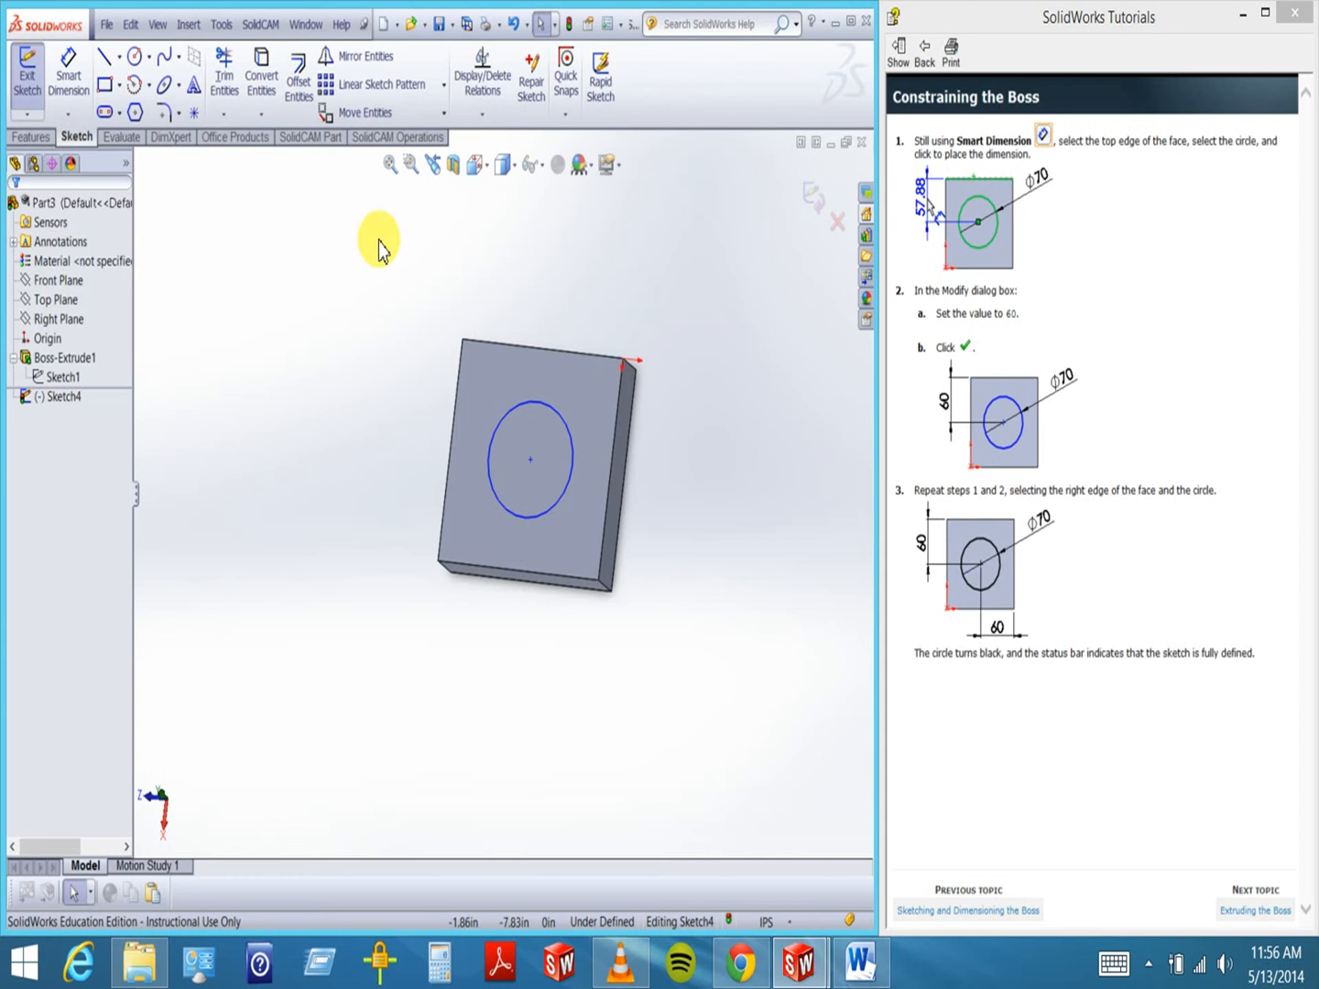
# - Exit the circle sketch and, following the Extruding the Boss page, extrude it as a blind boss 25 mm deep
pyautogui.click(810, 195)
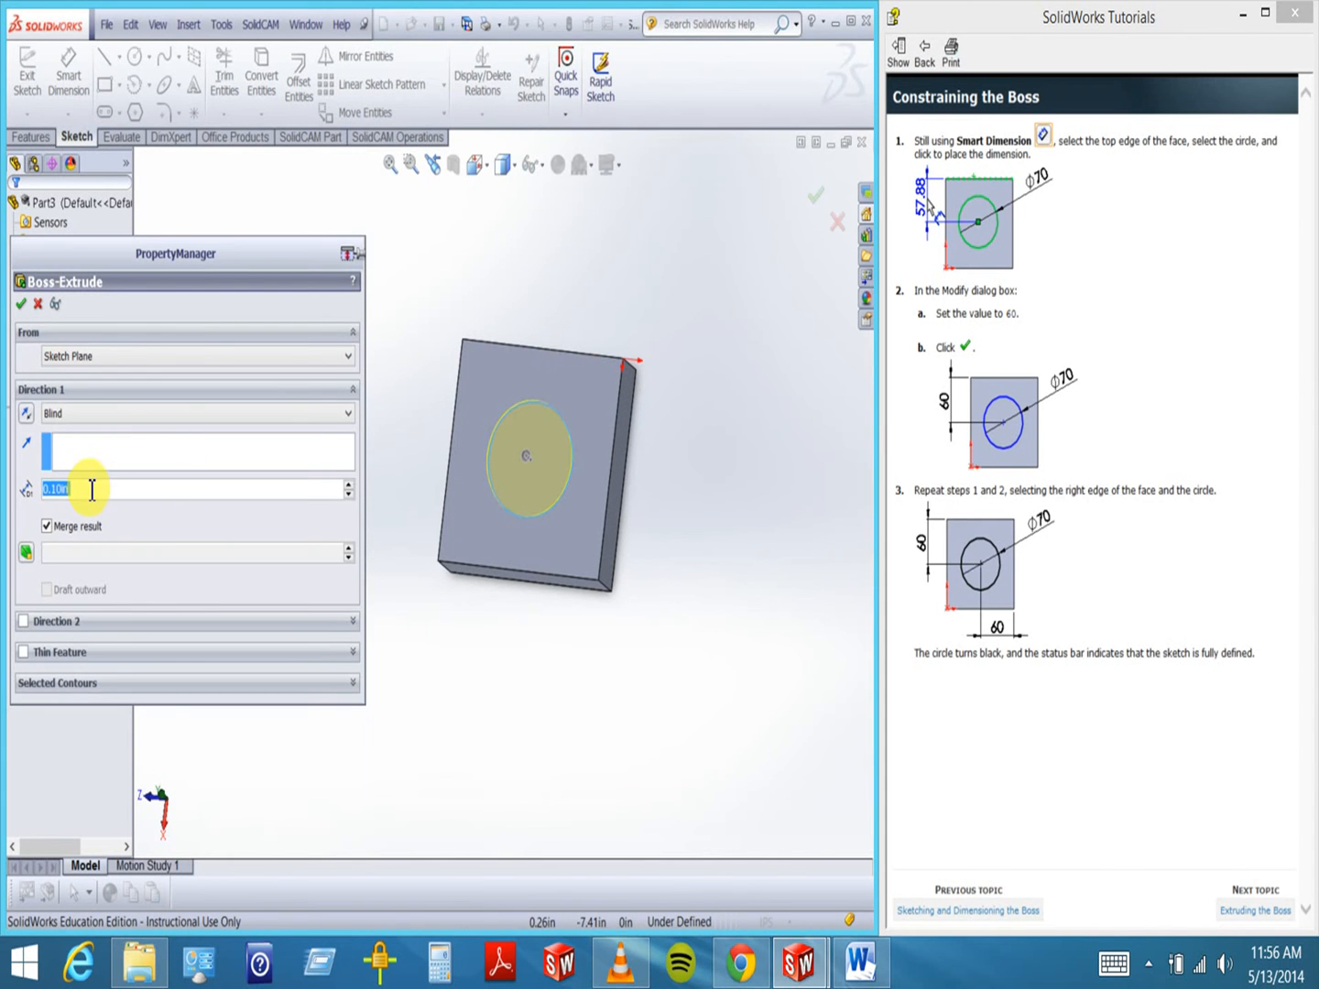
pyautogui.click(1247, 909)
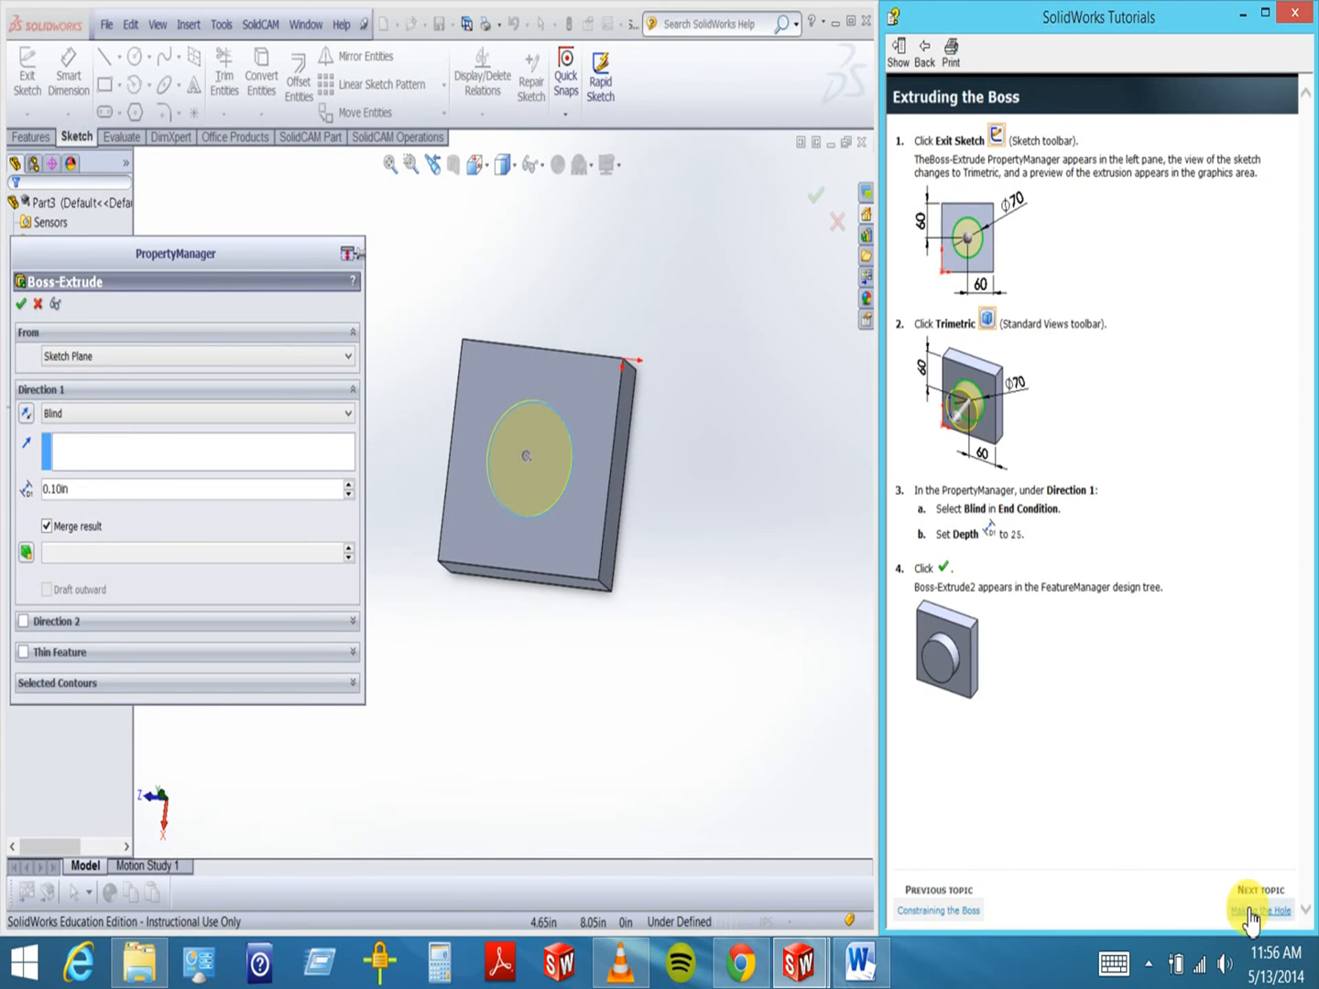
pyautogui.click(1250, 912)
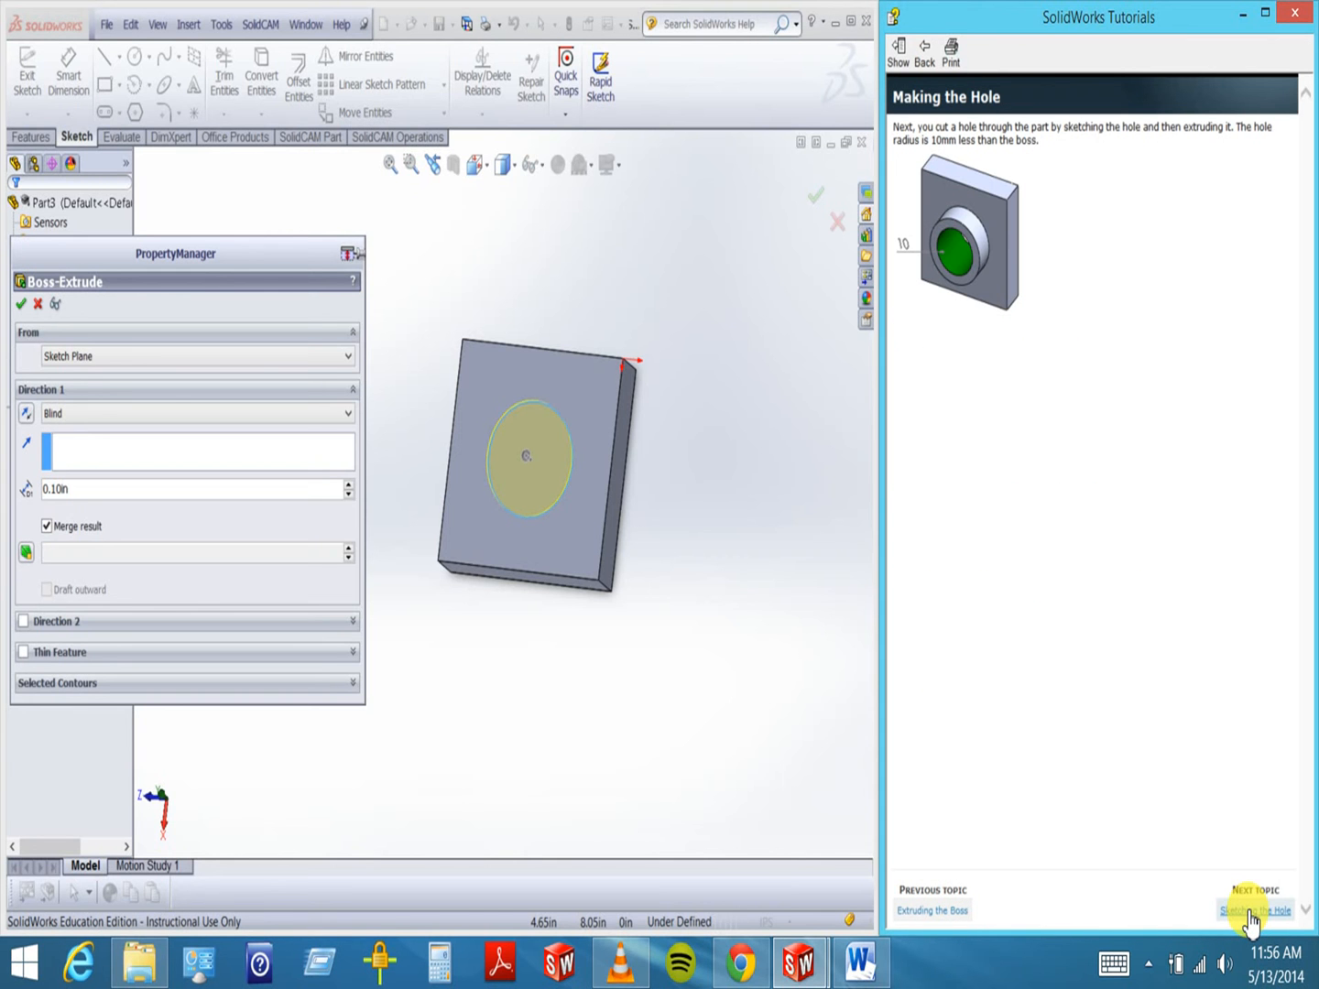
pyautogui.click(946, 912)
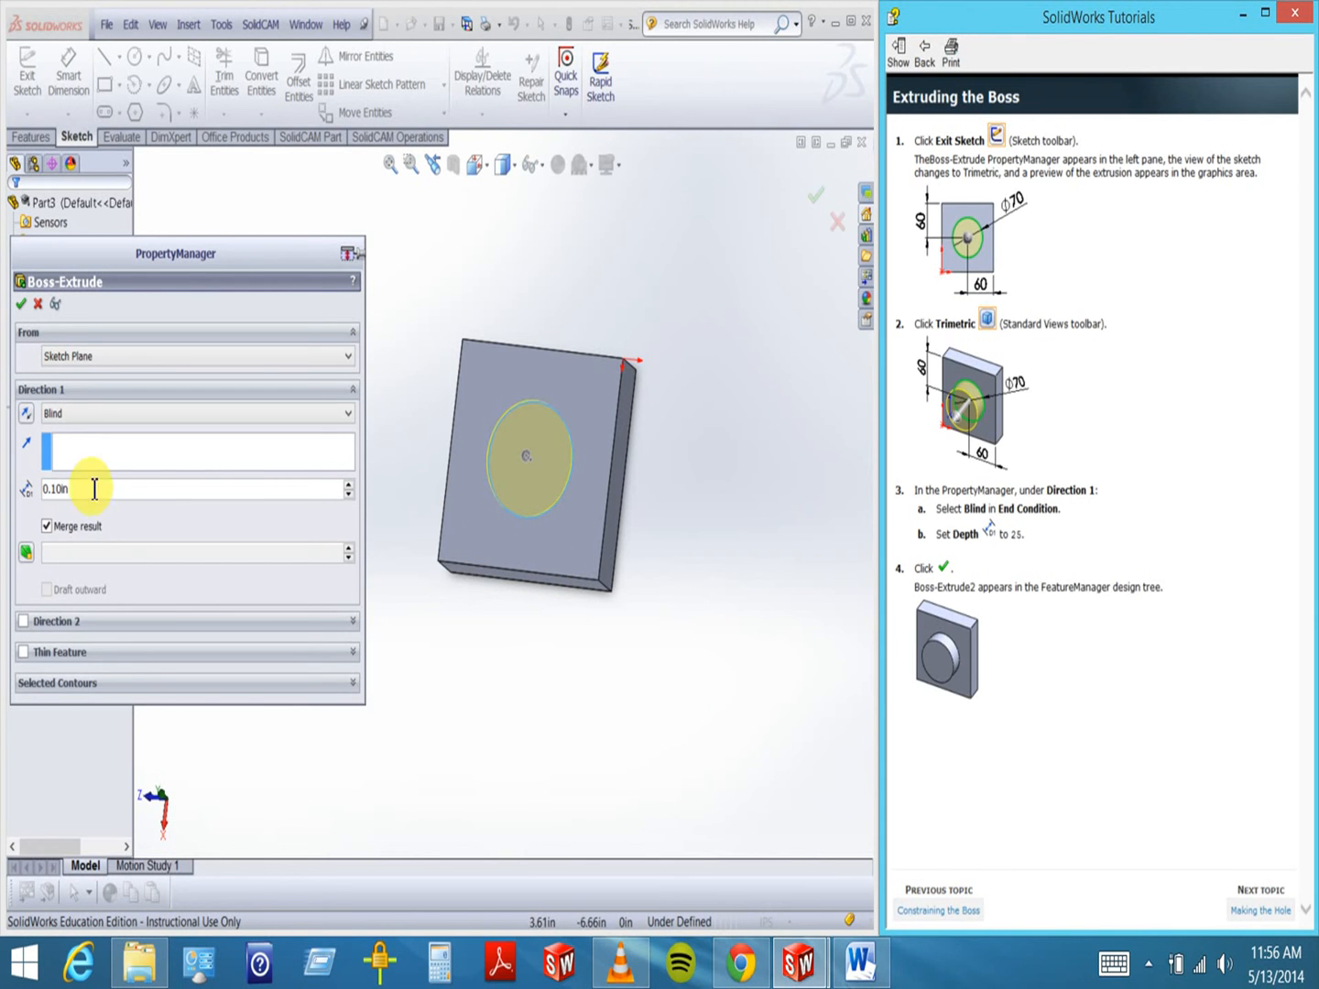
pyautogui.click(53, 488)
pyautogui.write('25mm')
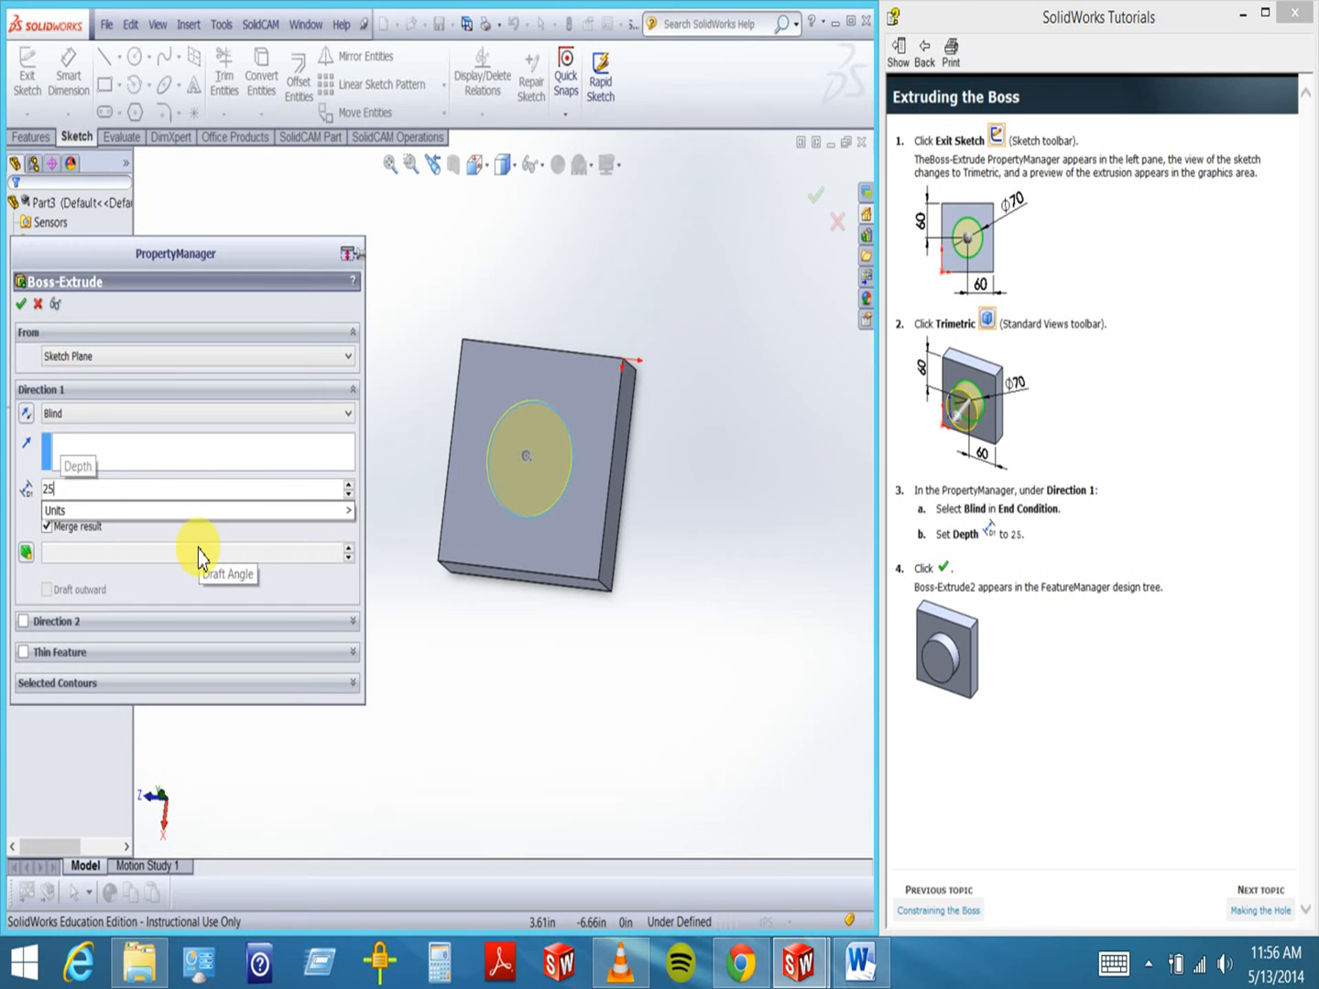
pyautogui.press('Return')
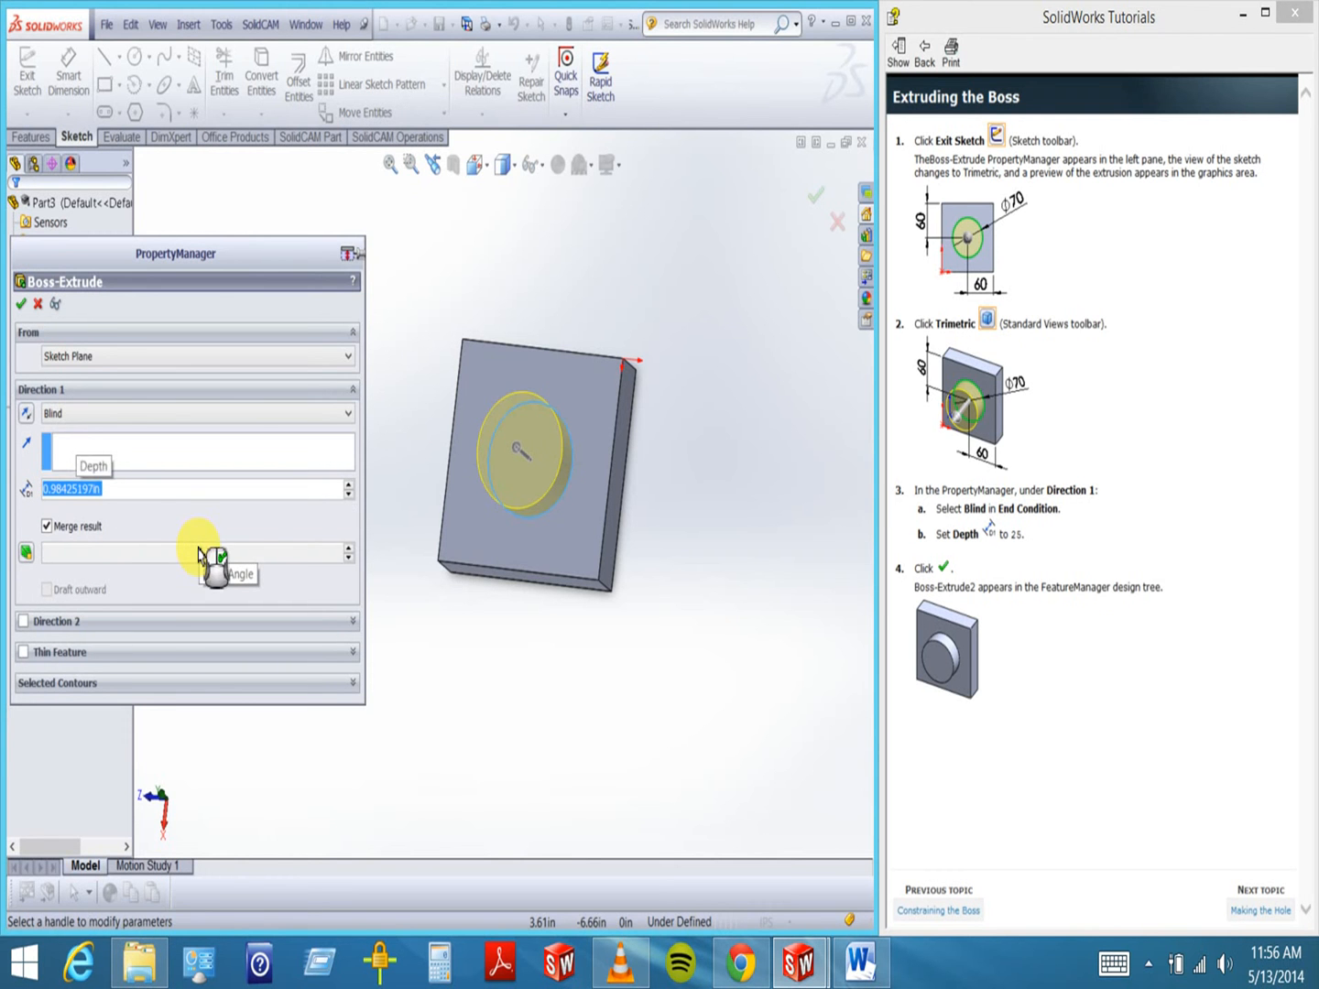
pyautogui.click(20, 303)
pyautogui.moveTo(749, 530); pyautogui.dragTo(729, 470, button='middle')
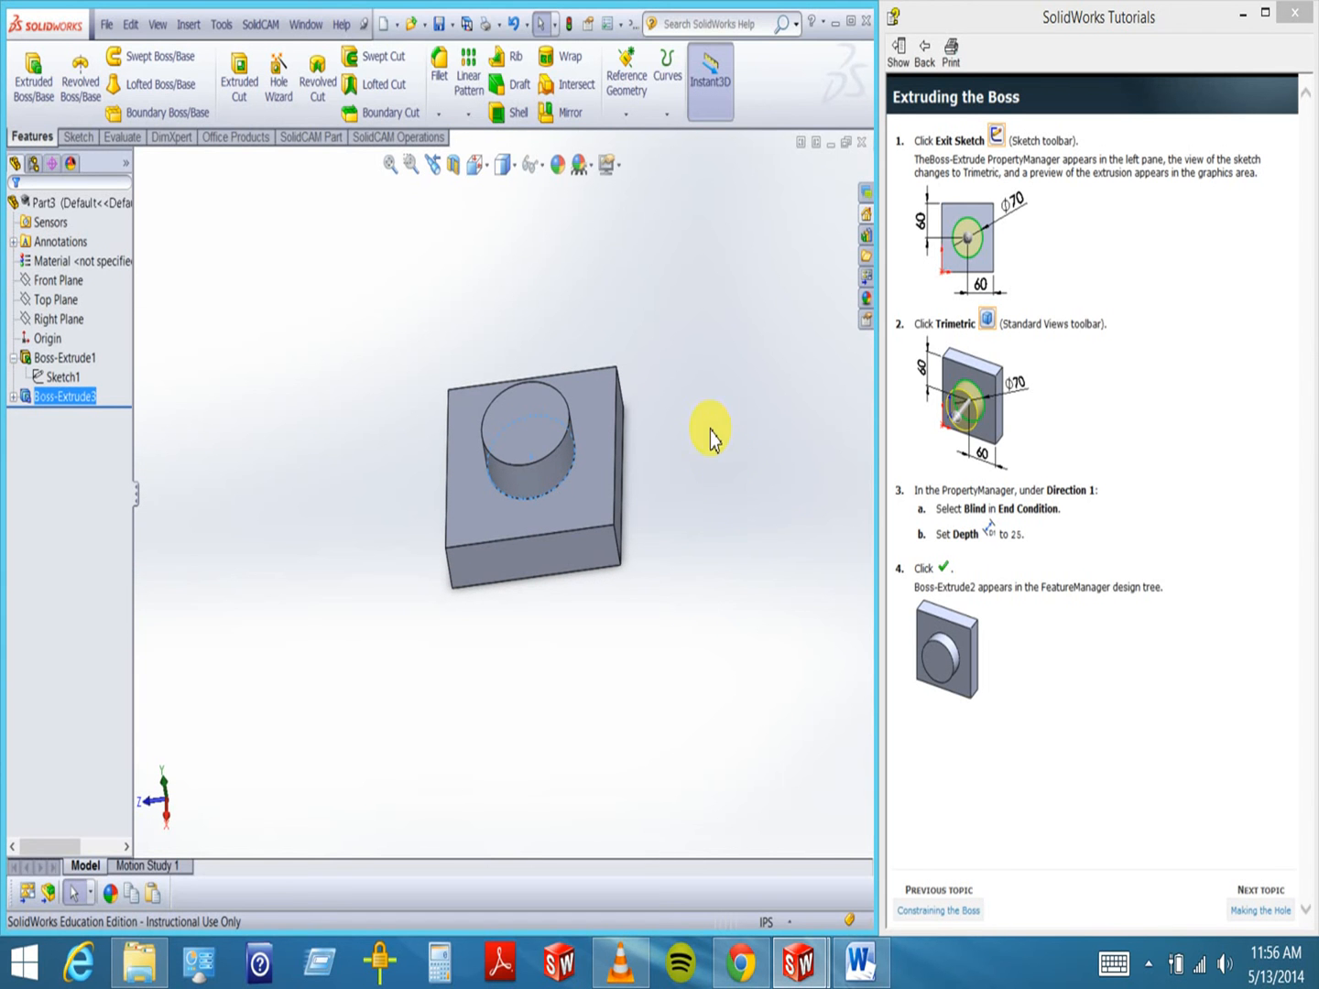
# - Advance the tutorial to Making the Hole and sketch an Extruded Cut circle of about 0.93 in radius, concentric on the boss's end face
pyautogui.click(1266, 910)
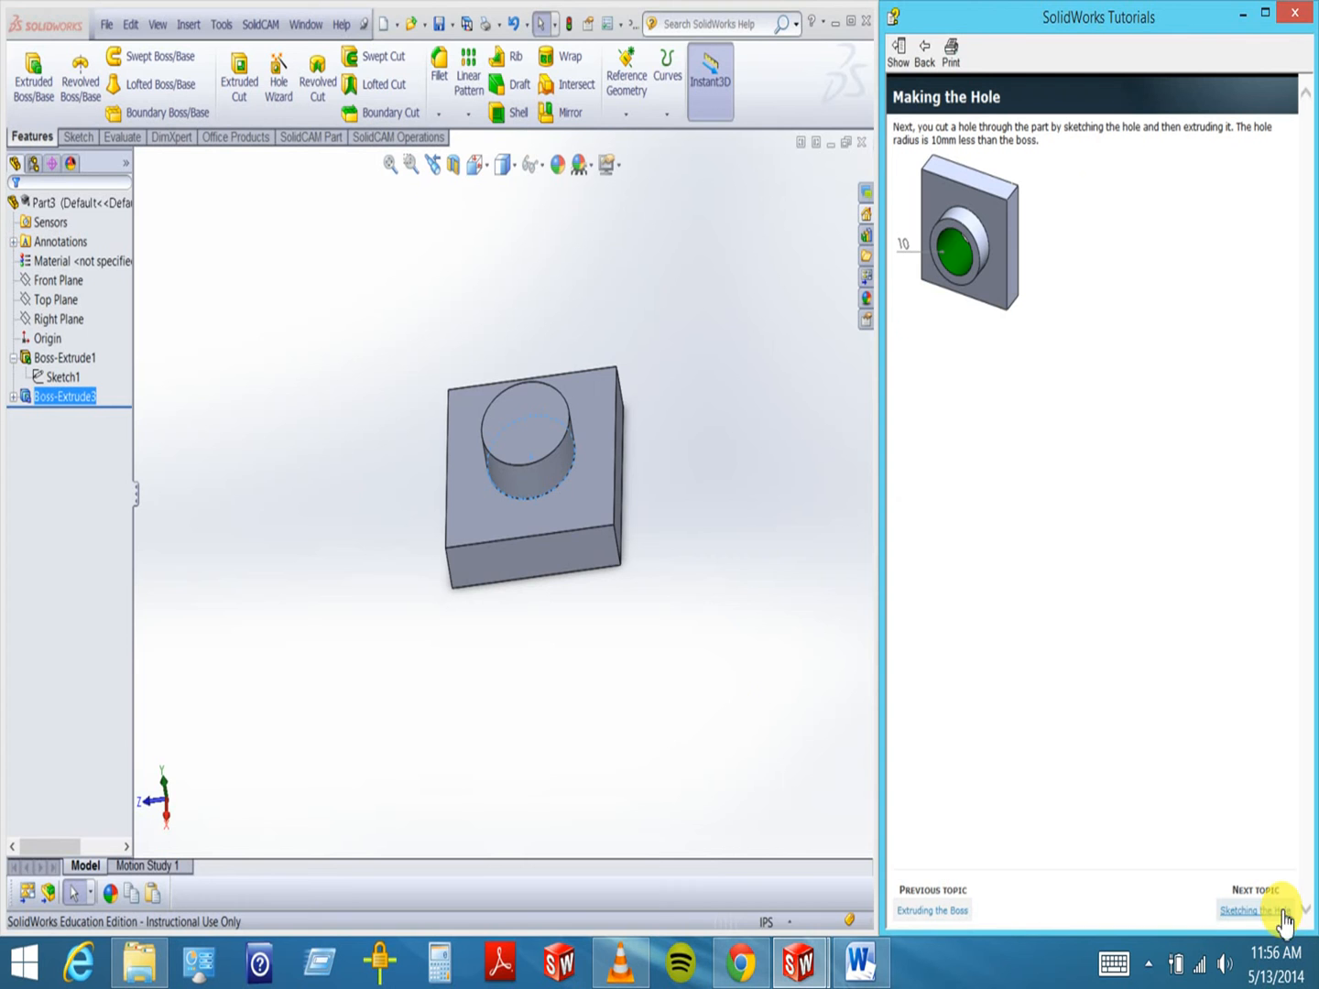
pyautogui.moveTo(705, 436); pyautogui.dragTo(682, 550, button='middle')
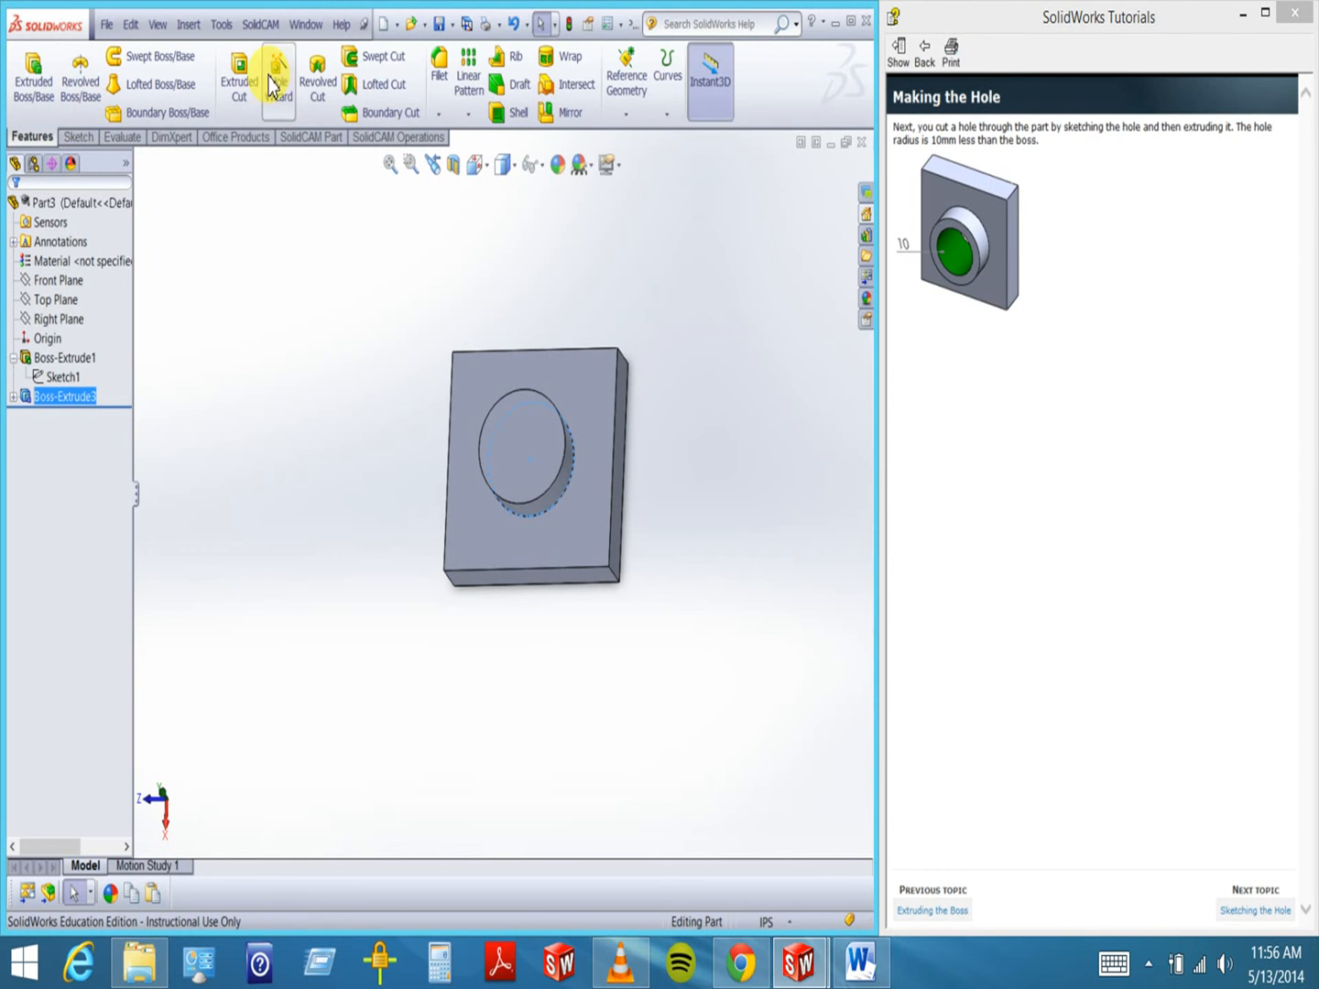
pyautogui.click(239, 75)
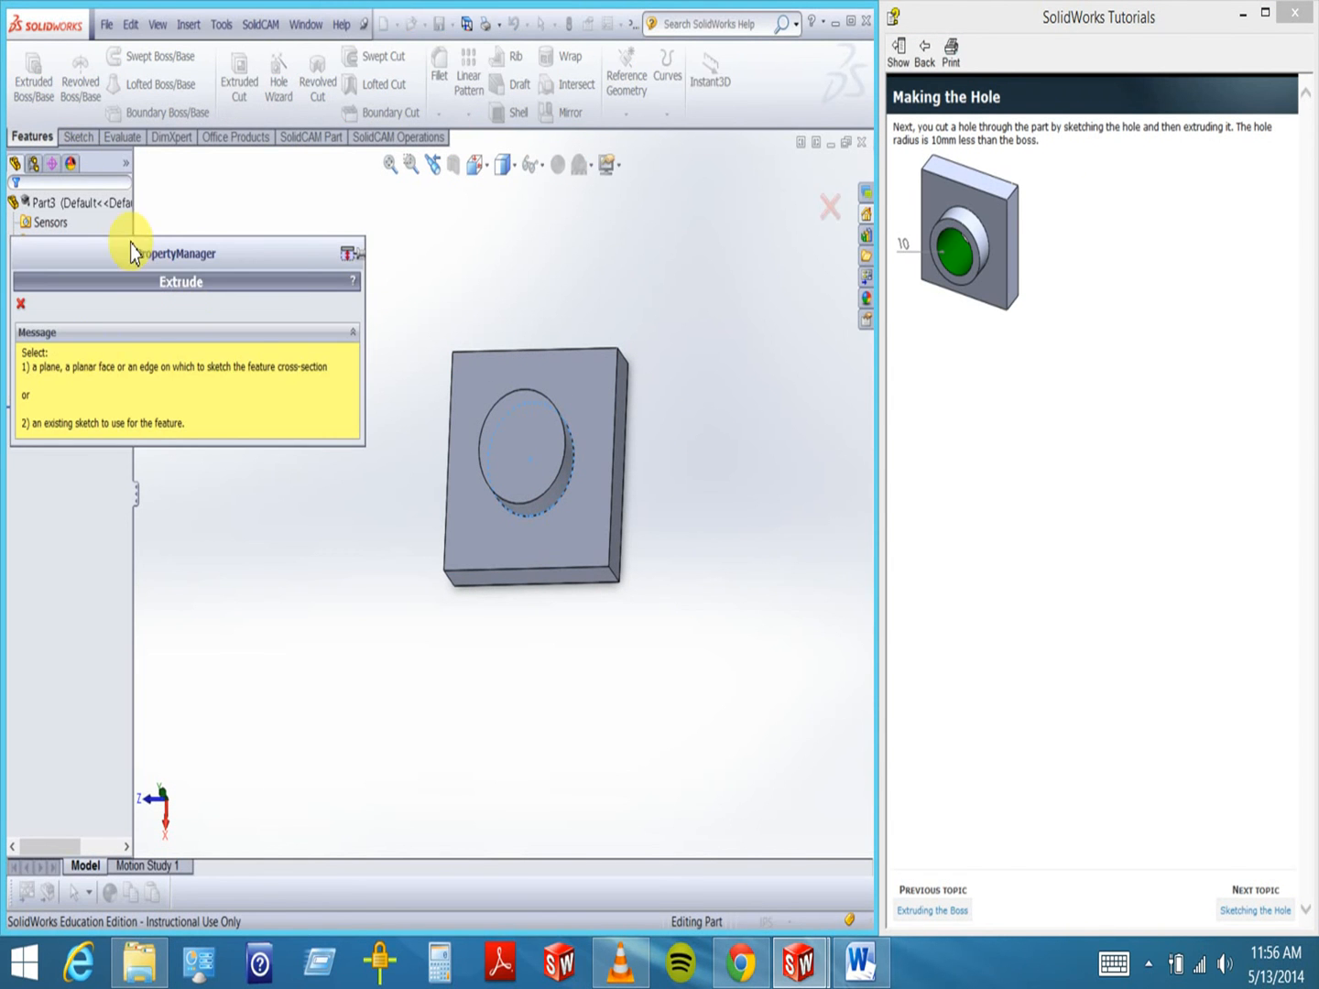
pyautogui.click(507, 464)
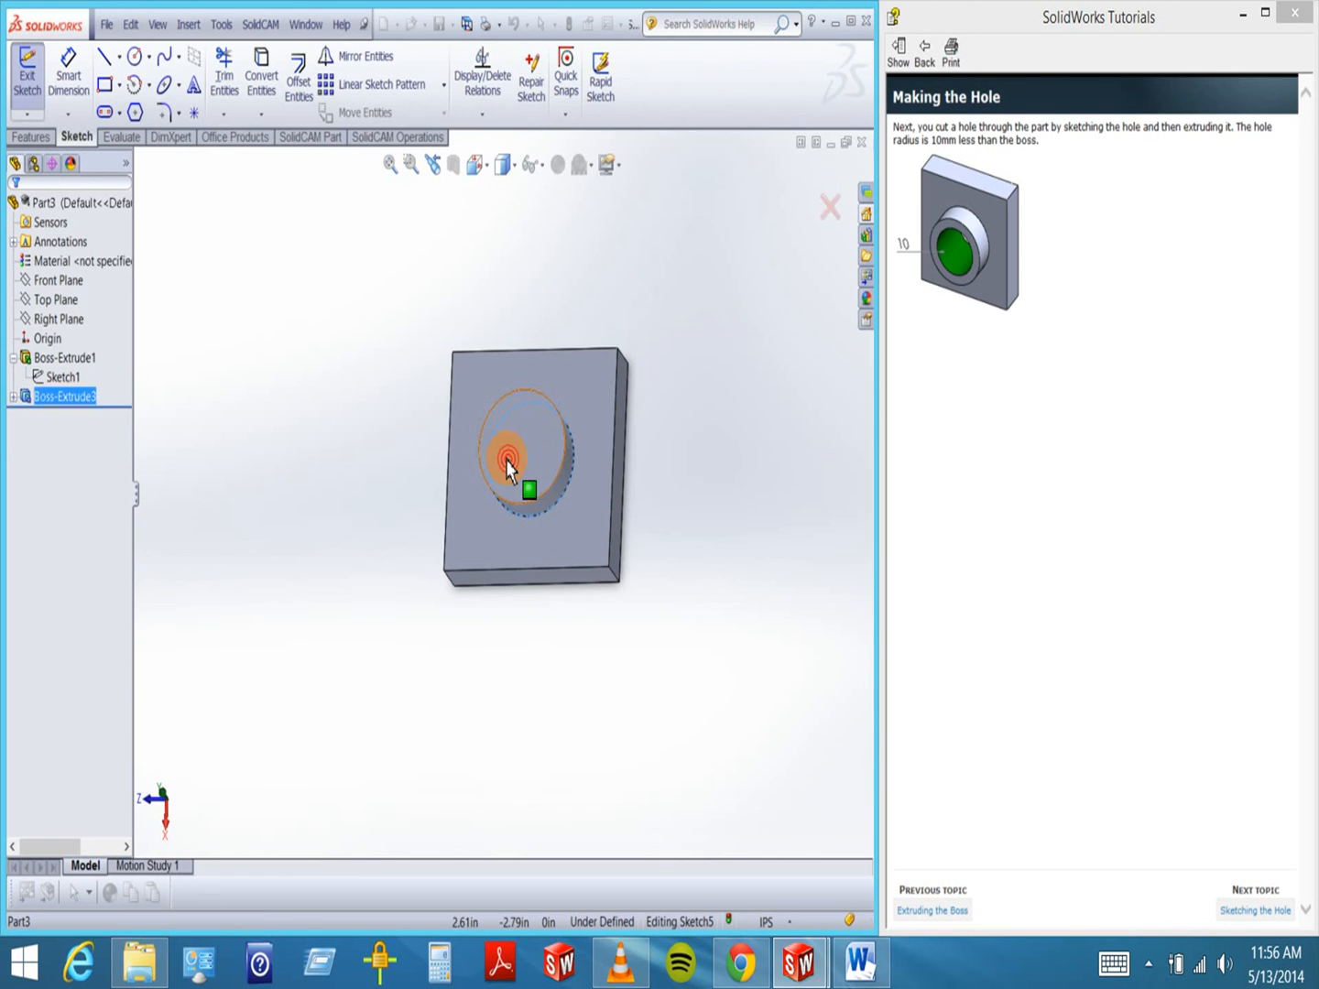
pyautogui.click(135, 55)
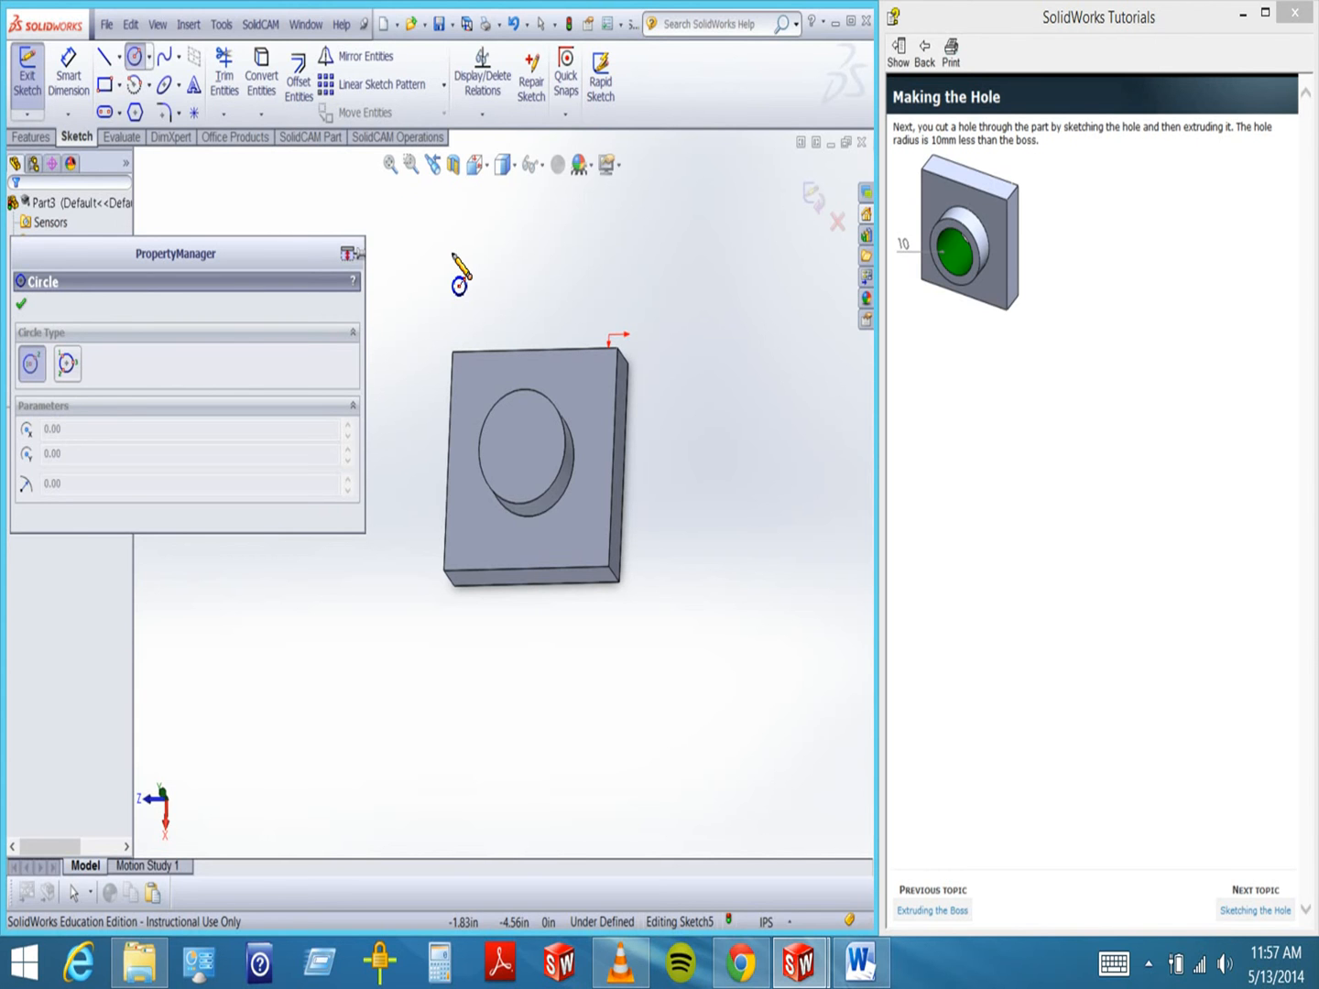
pyautogui.click(523, 447)
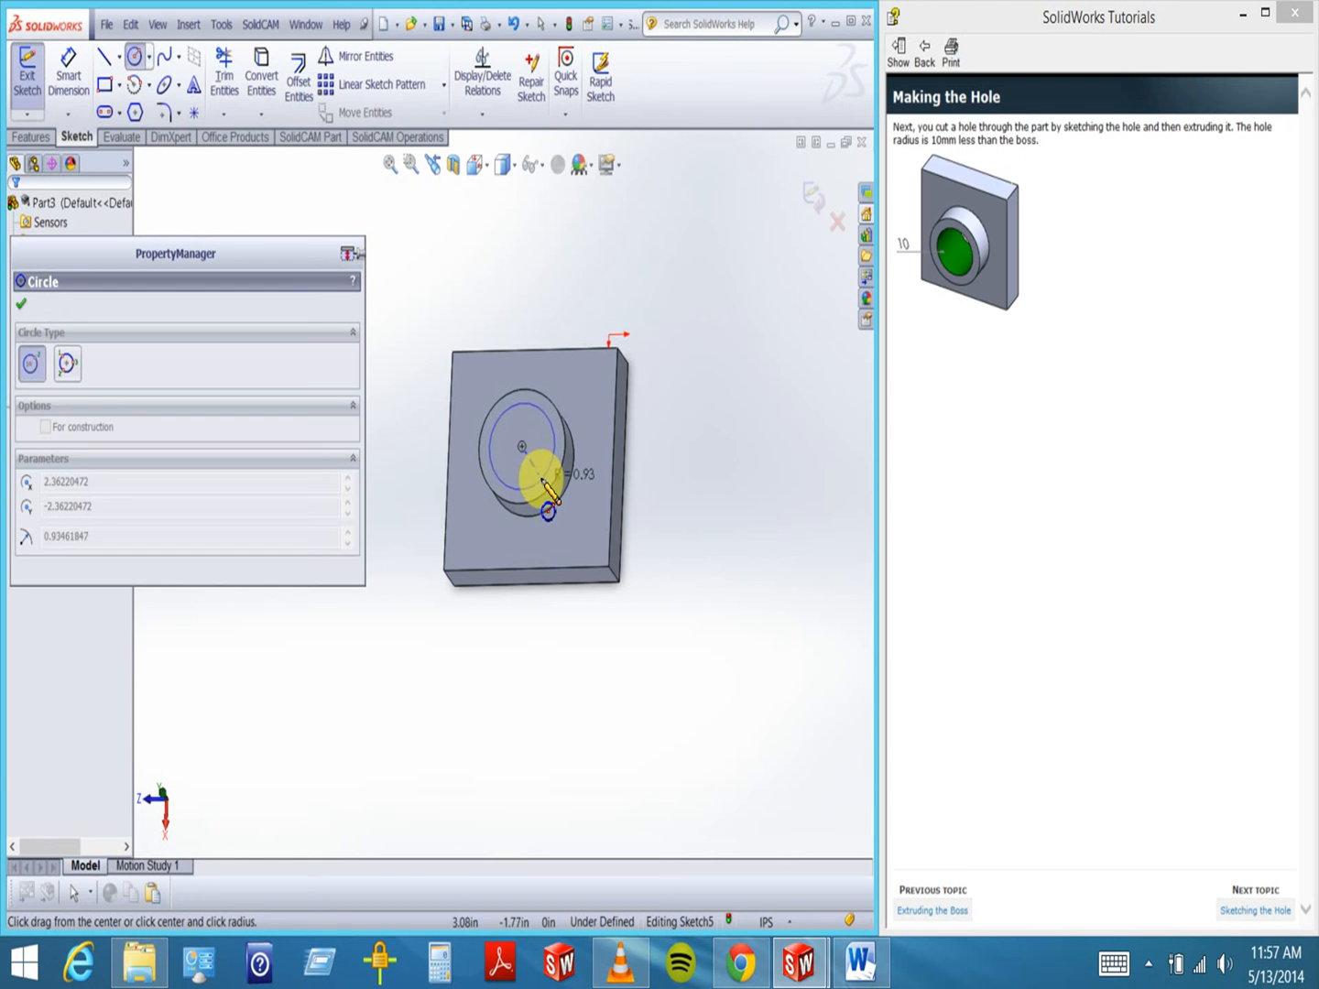
pyautogui.click(542, 480)
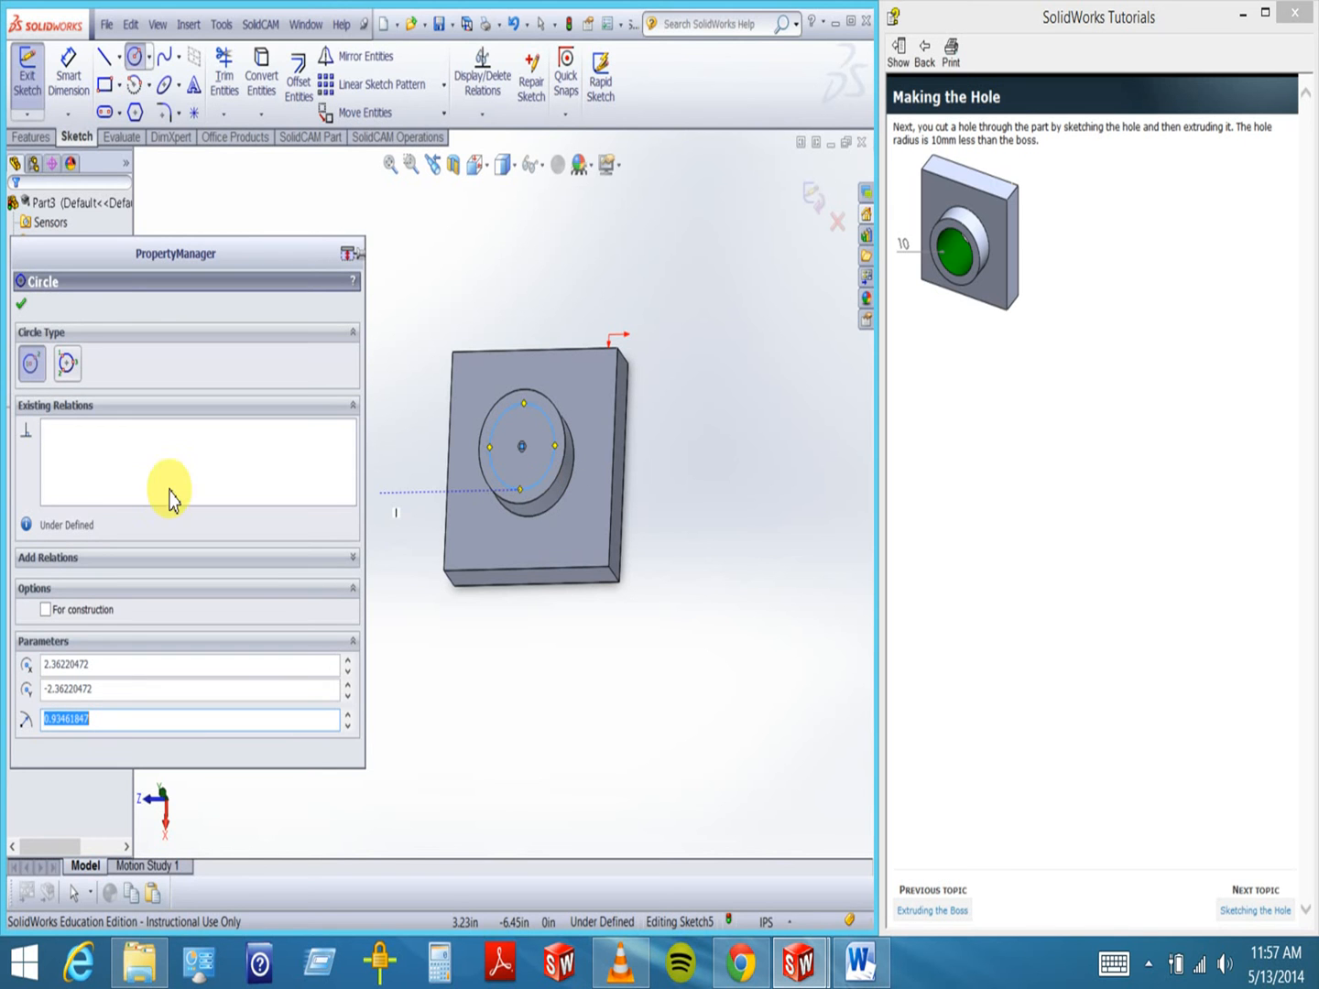
pyautogui.click(20, 309)
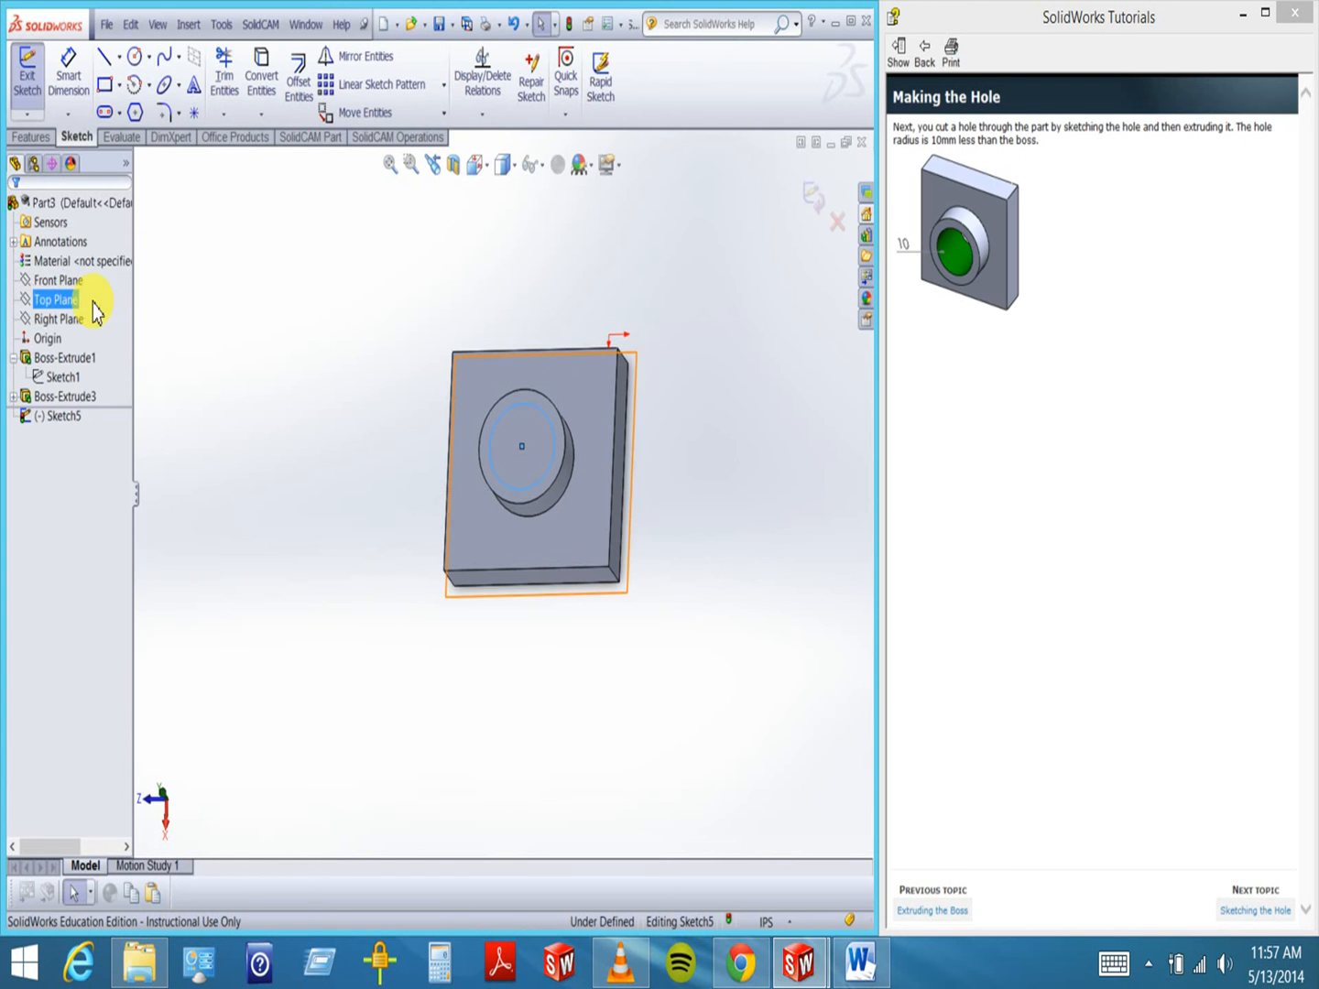
# - Dimension the gap between the hole circle and the boss's outer edge and set it to 10 mm
pyautogui.click(68, 62)
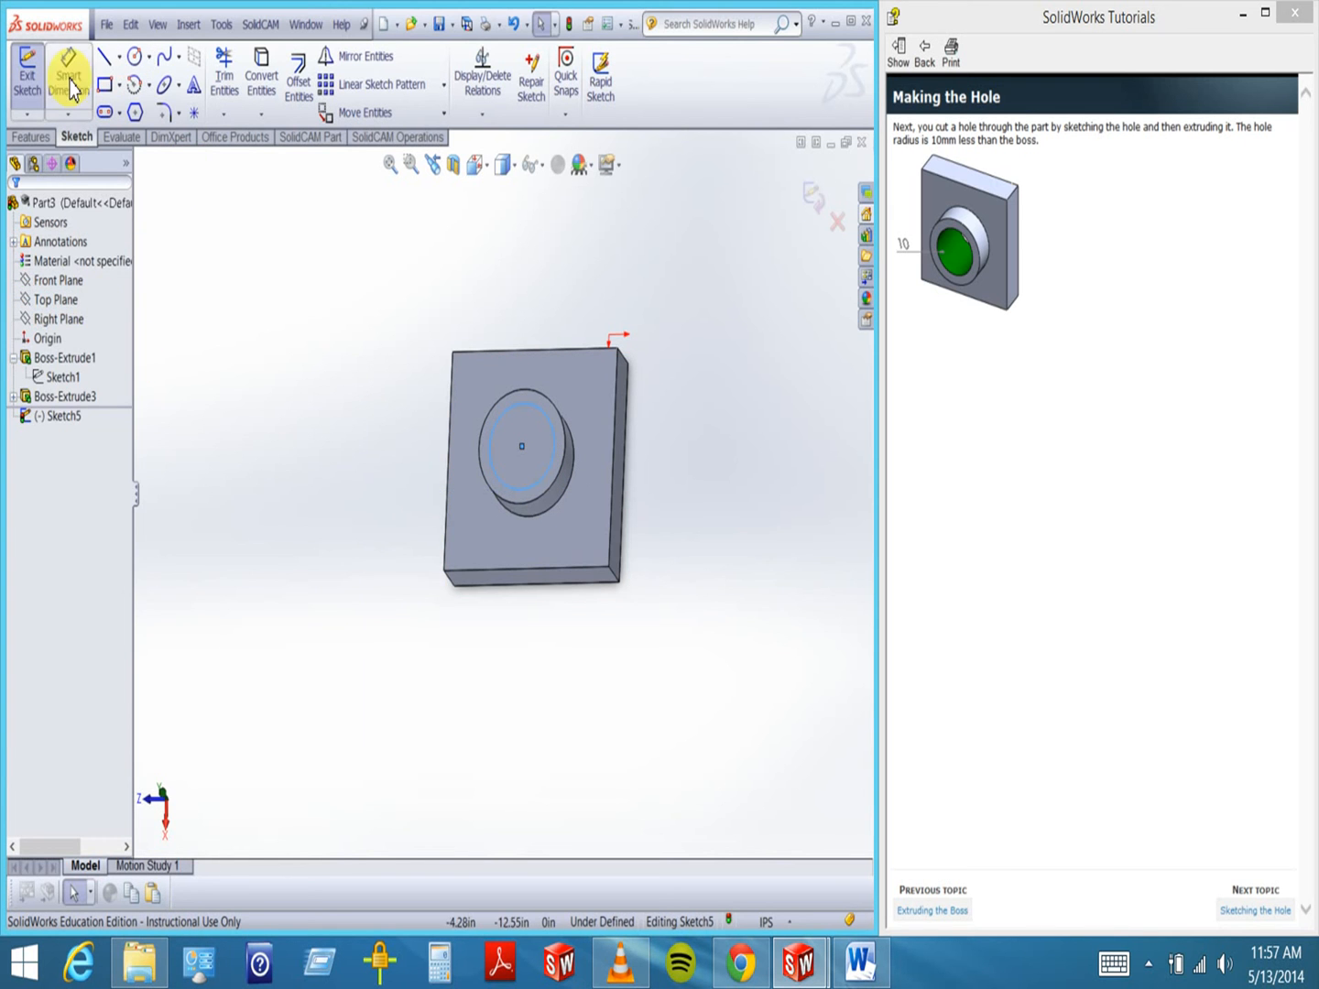
pyautogui.click(484, 455)
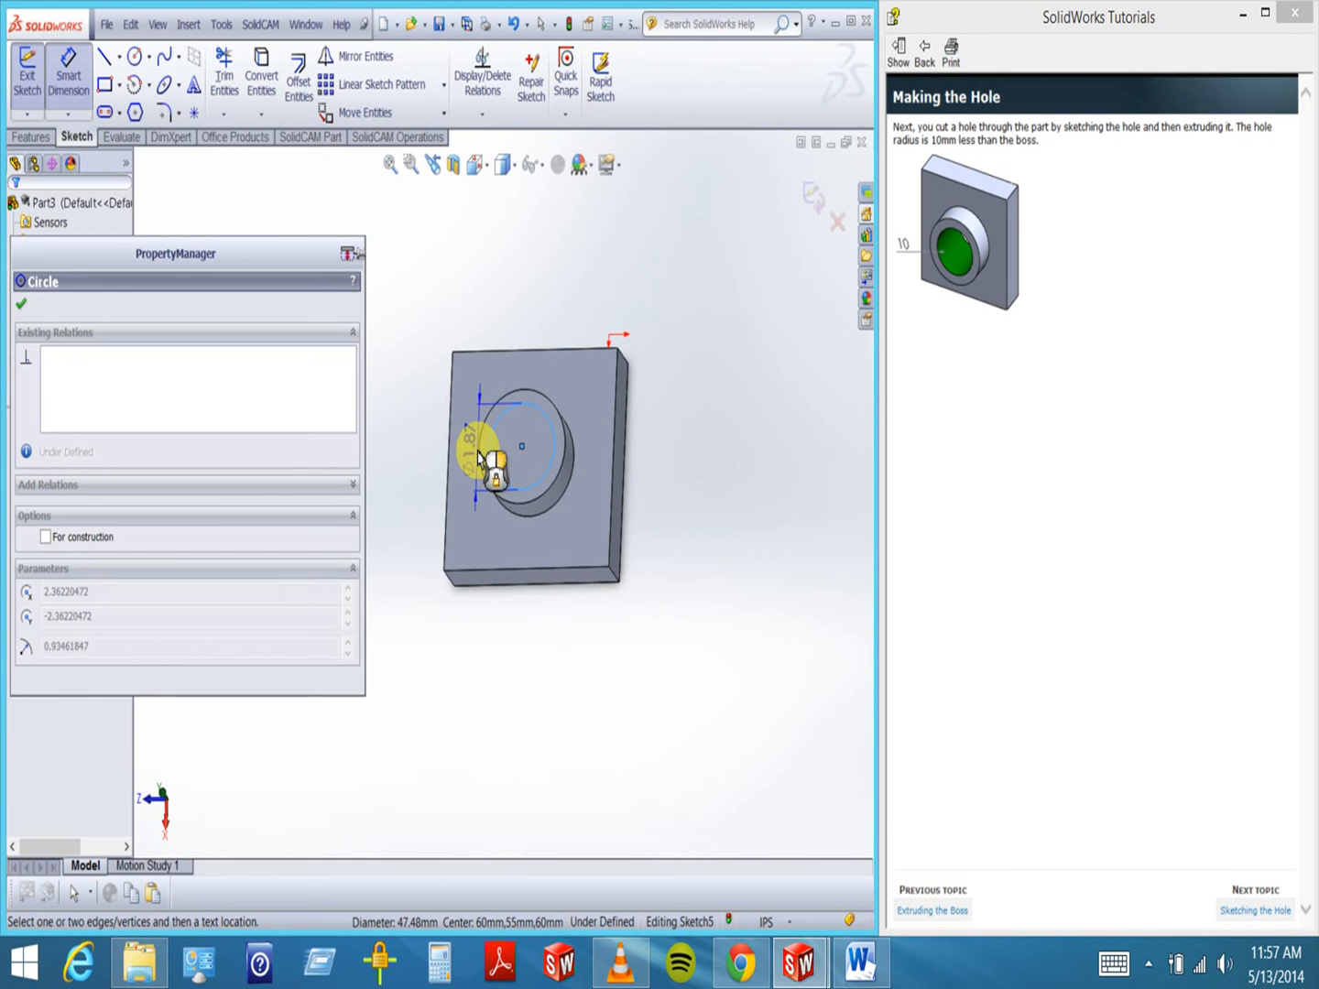
pyautogui.click(479, 449)
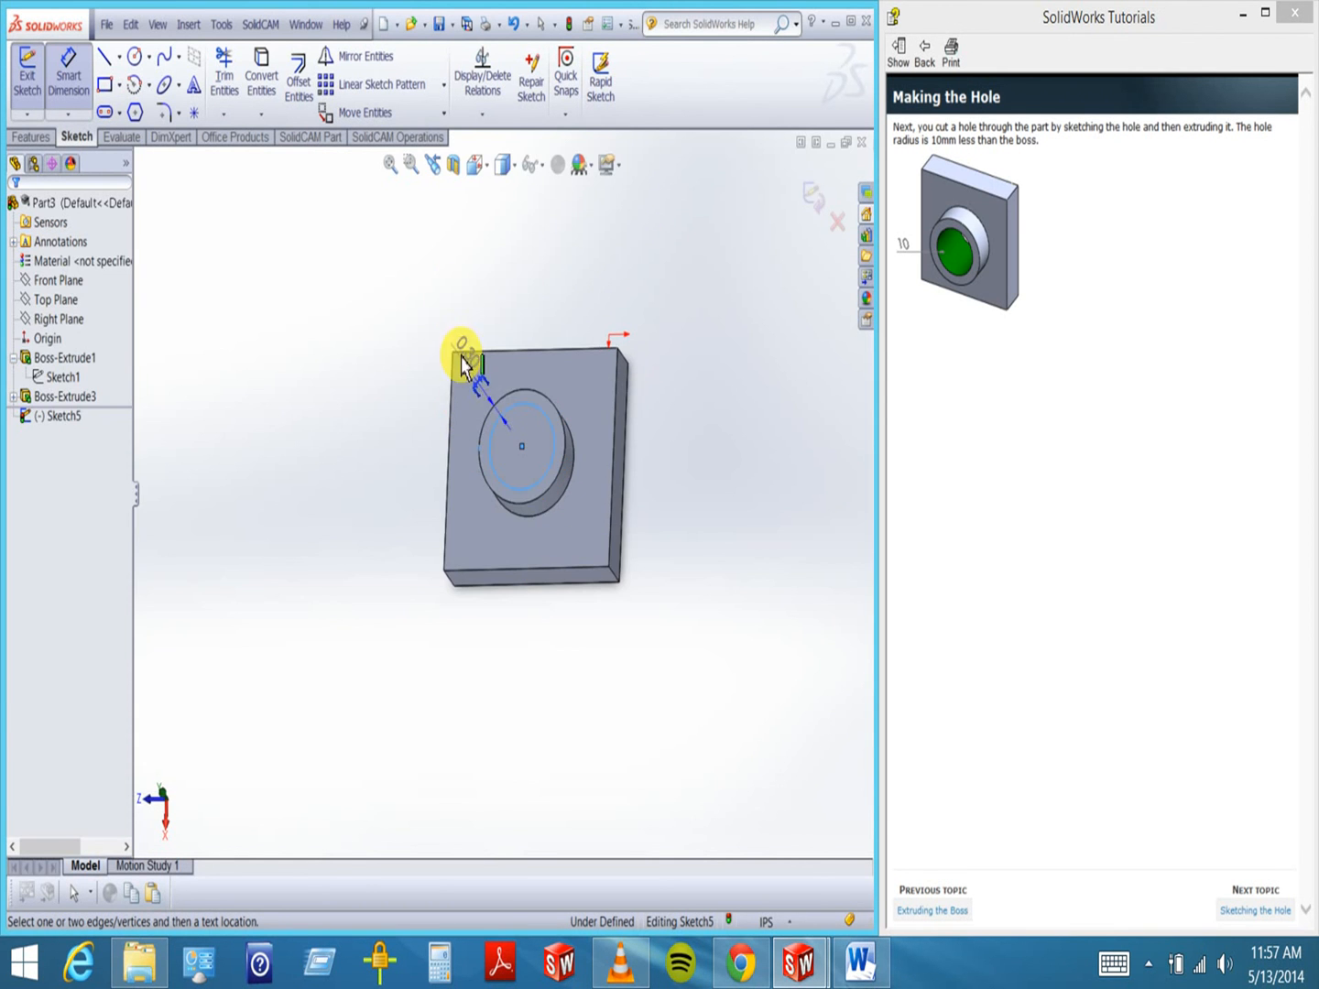
pyautogui.click(473, 280)
pyautogui.write('10')
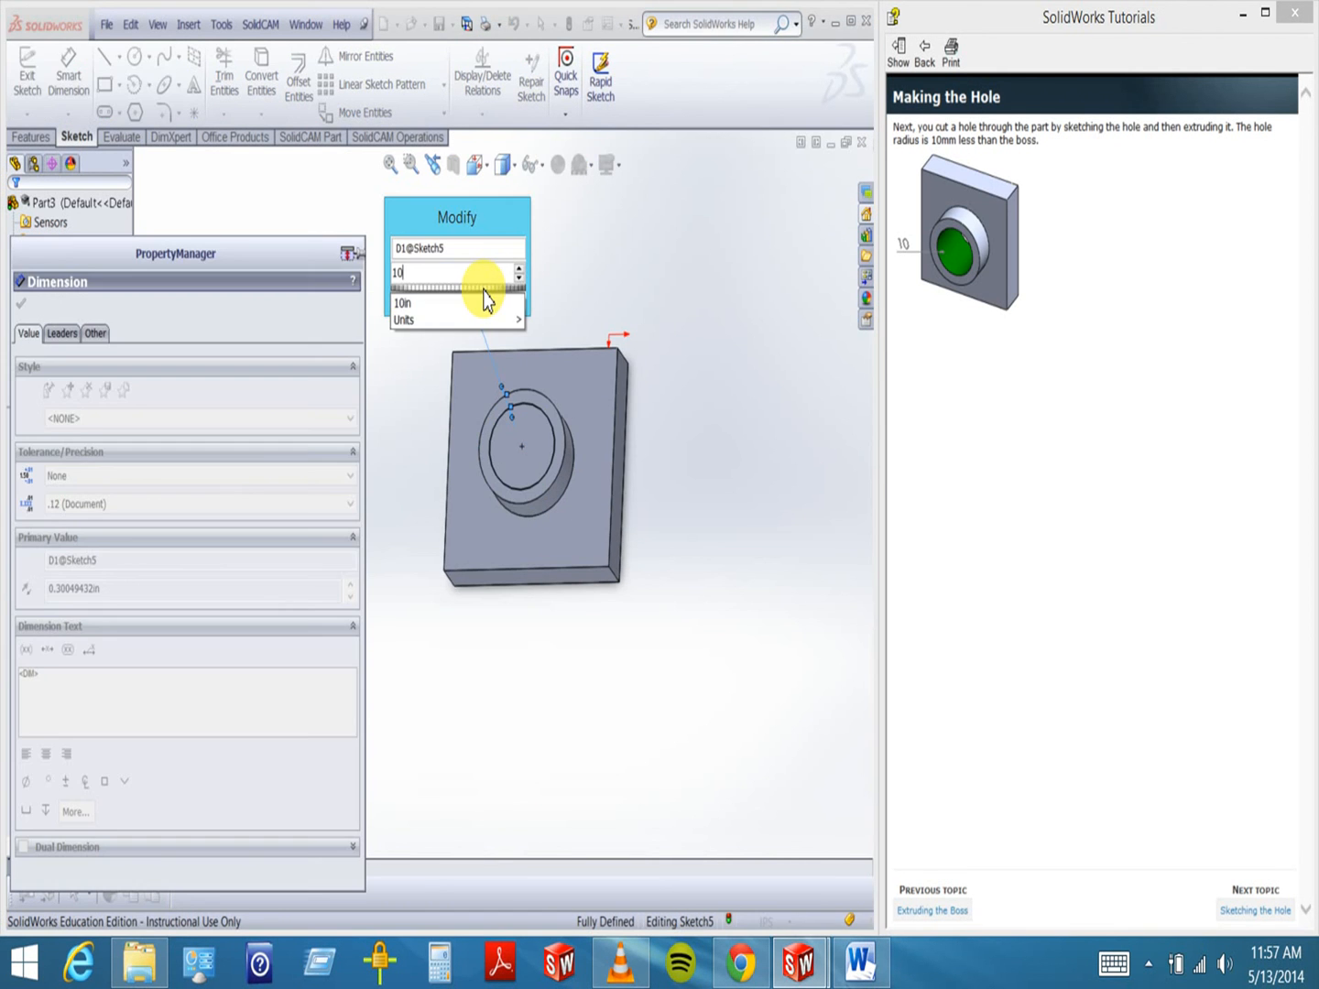
pyautogui.write('mm')
pyautogui.press('Return')
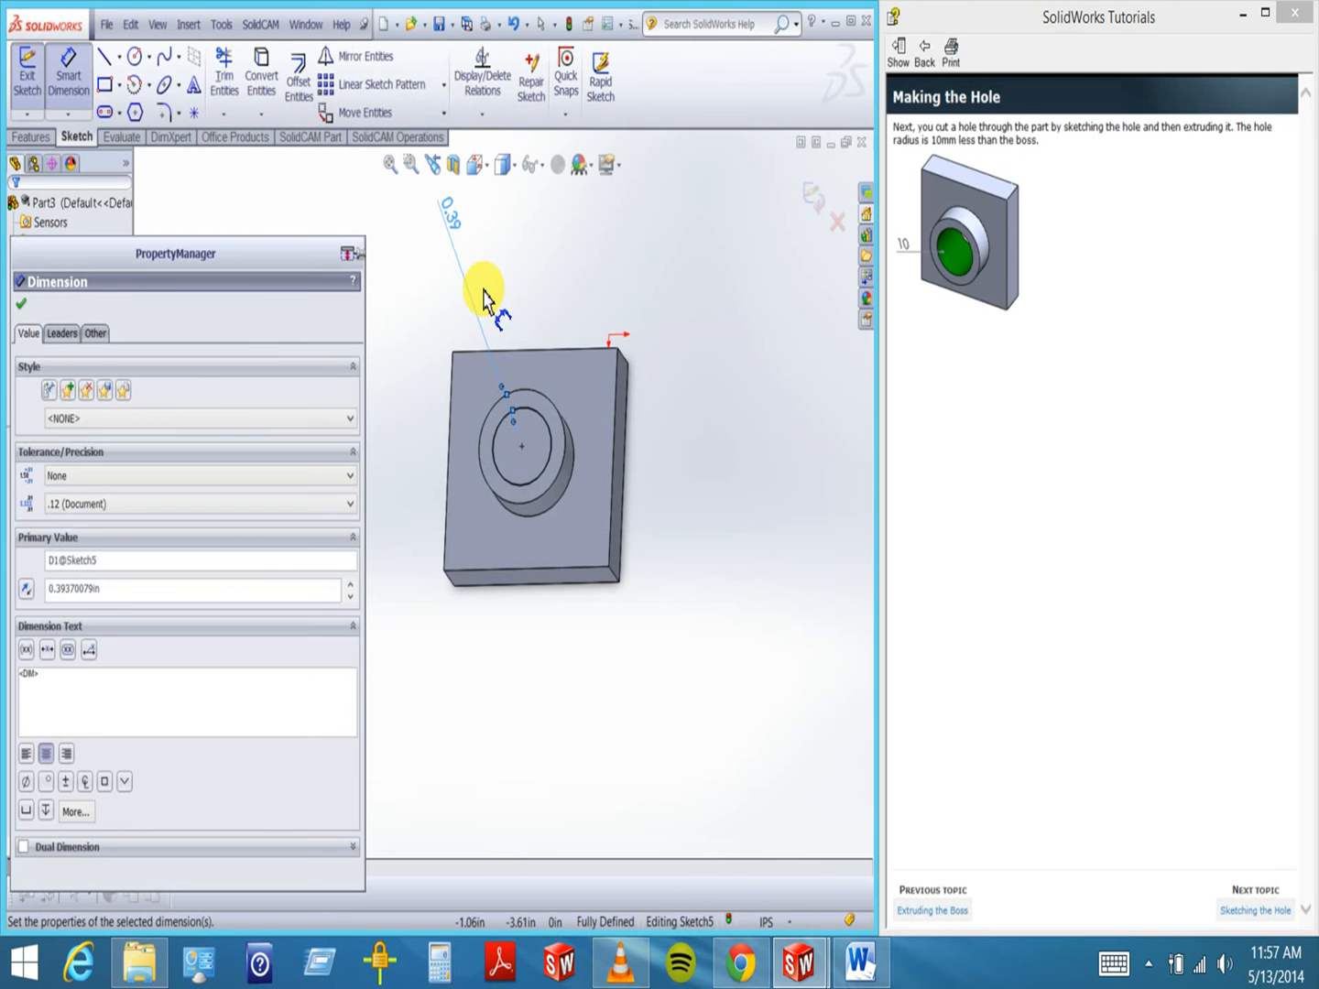
pyautogui.click(20, 309)
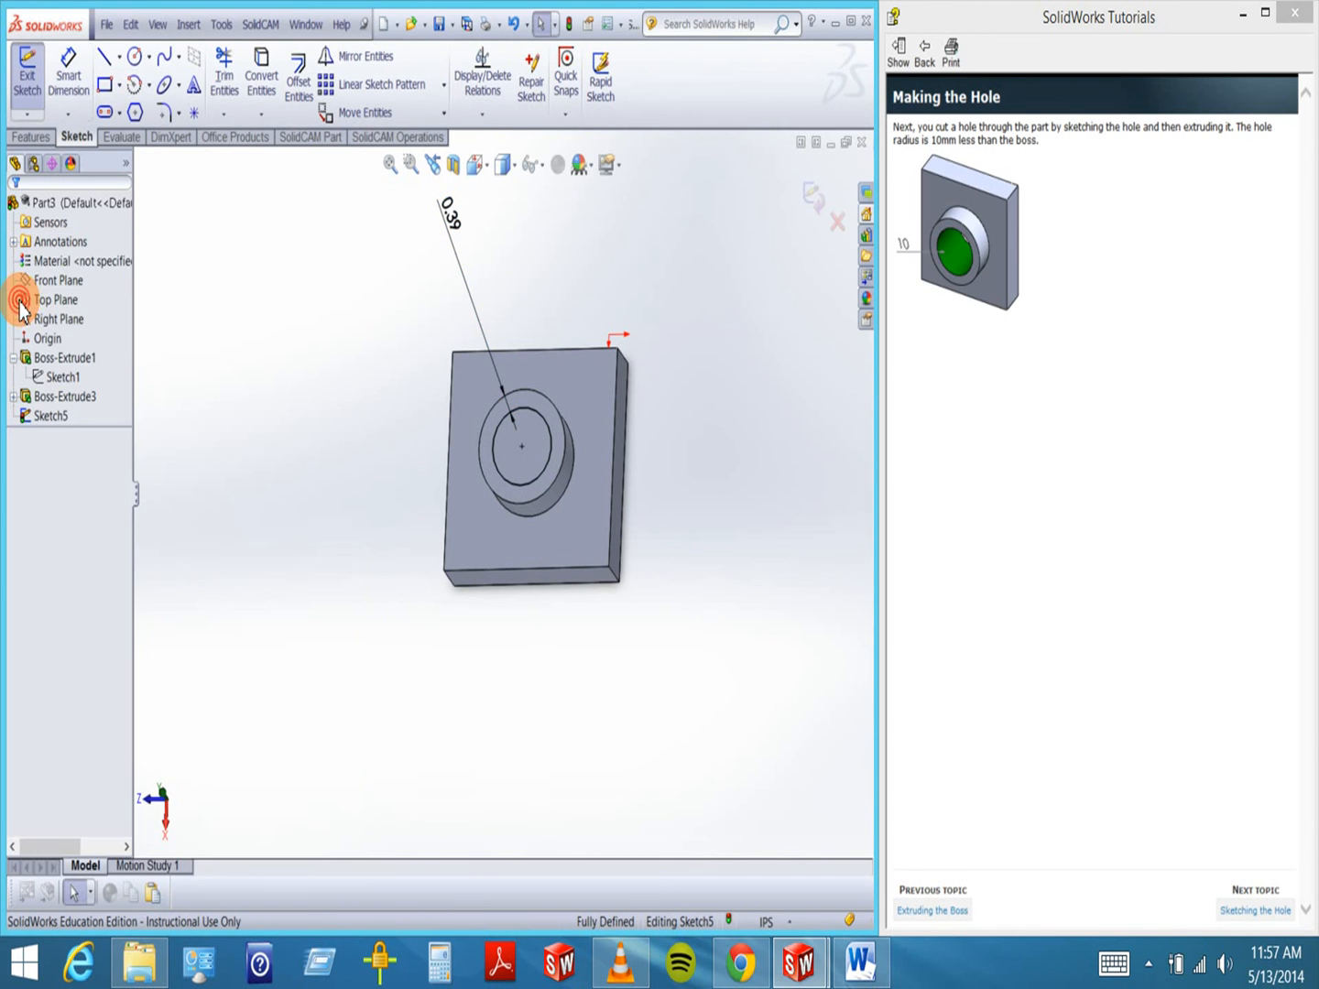
# - Exit the hole sketch and cut it through the boss and base with the Through All end condition
pyautogui.click(821, 207)
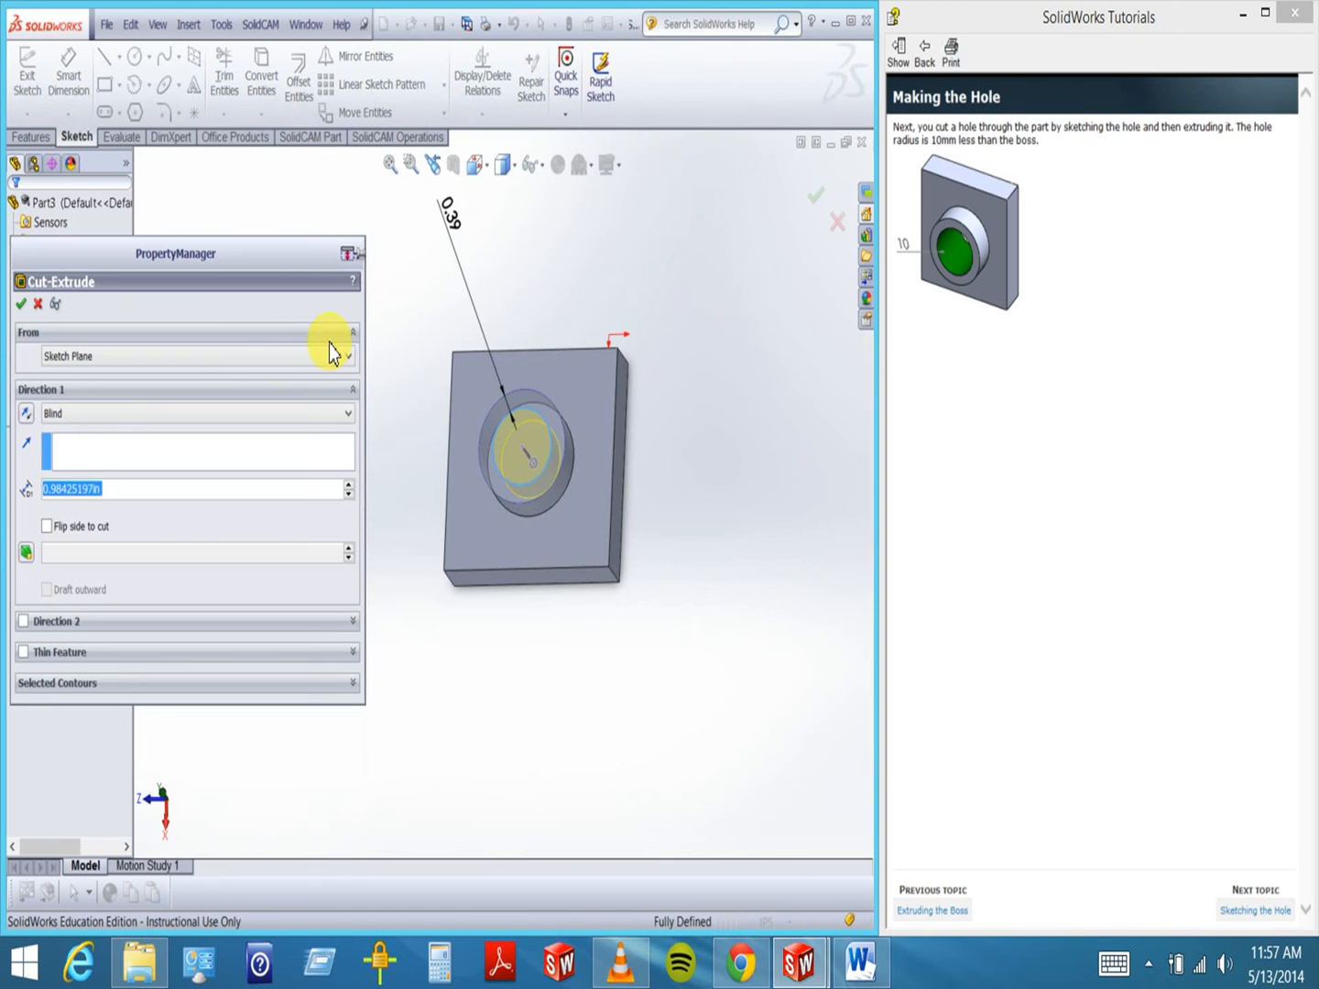
pyautogui.click(191, 356)
pyautogui.click(191, 358)
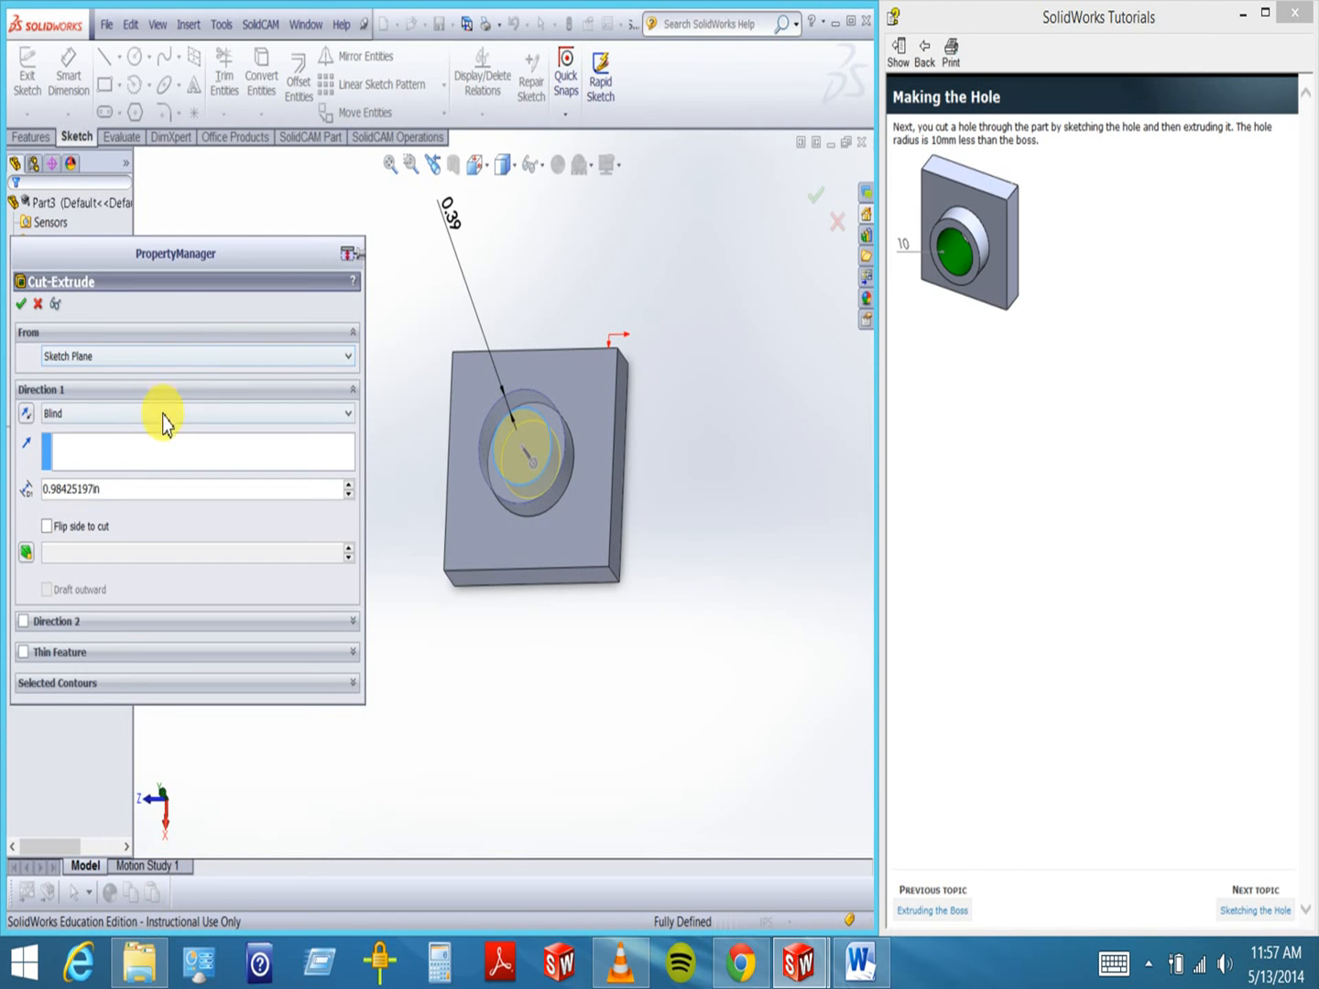
pyautogui.click(162, 413)
pyautogui.click(129, 447)
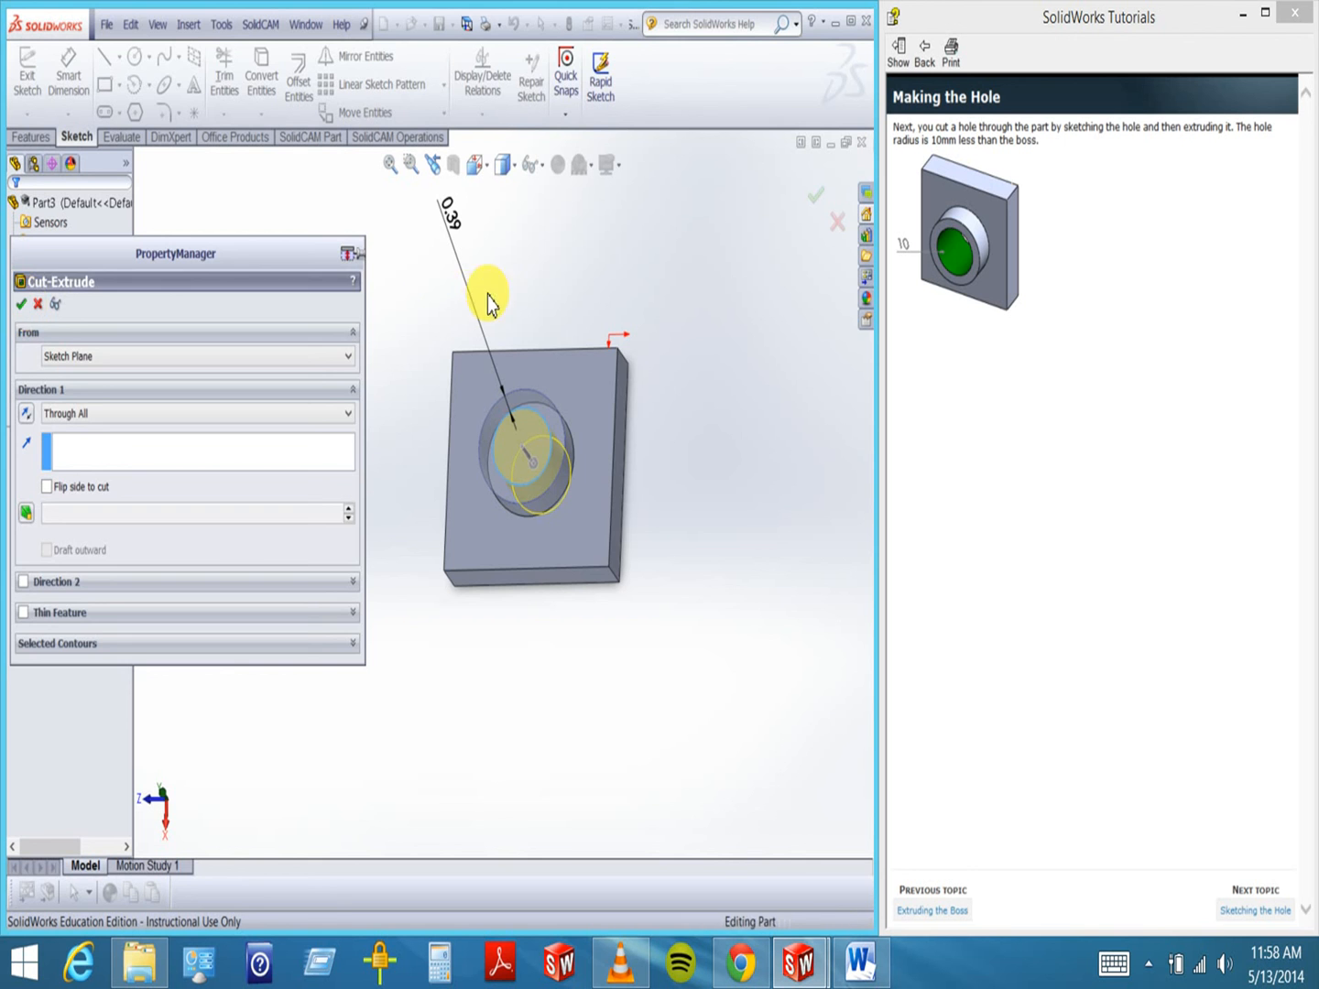
pyautogui.press('Return')
pyautogui.moveTo(408, 403); pyautogui.dragTo(429, 242, button='middle')
pyautogui.moveTo(642, 376); pyautogui.dragTo(619, 414, button='middle')
pyautogui.click(208, 356)
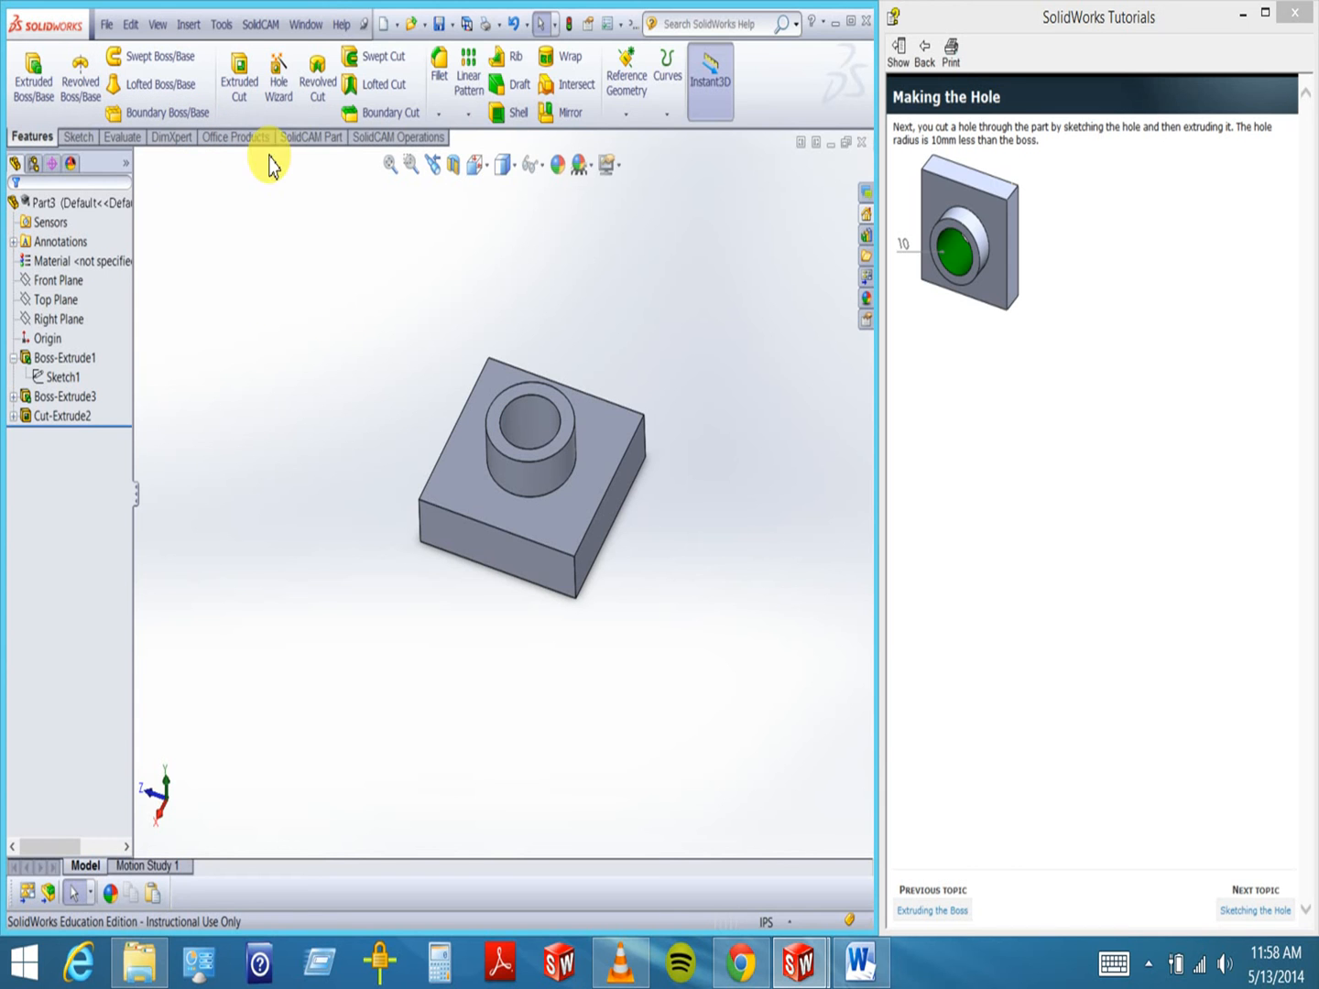
# - Fillet the boss's outer end edge and two adjoining edges of the base's boss-side face with a constant 0.10 in radius
pyautogui.click(439, 61)
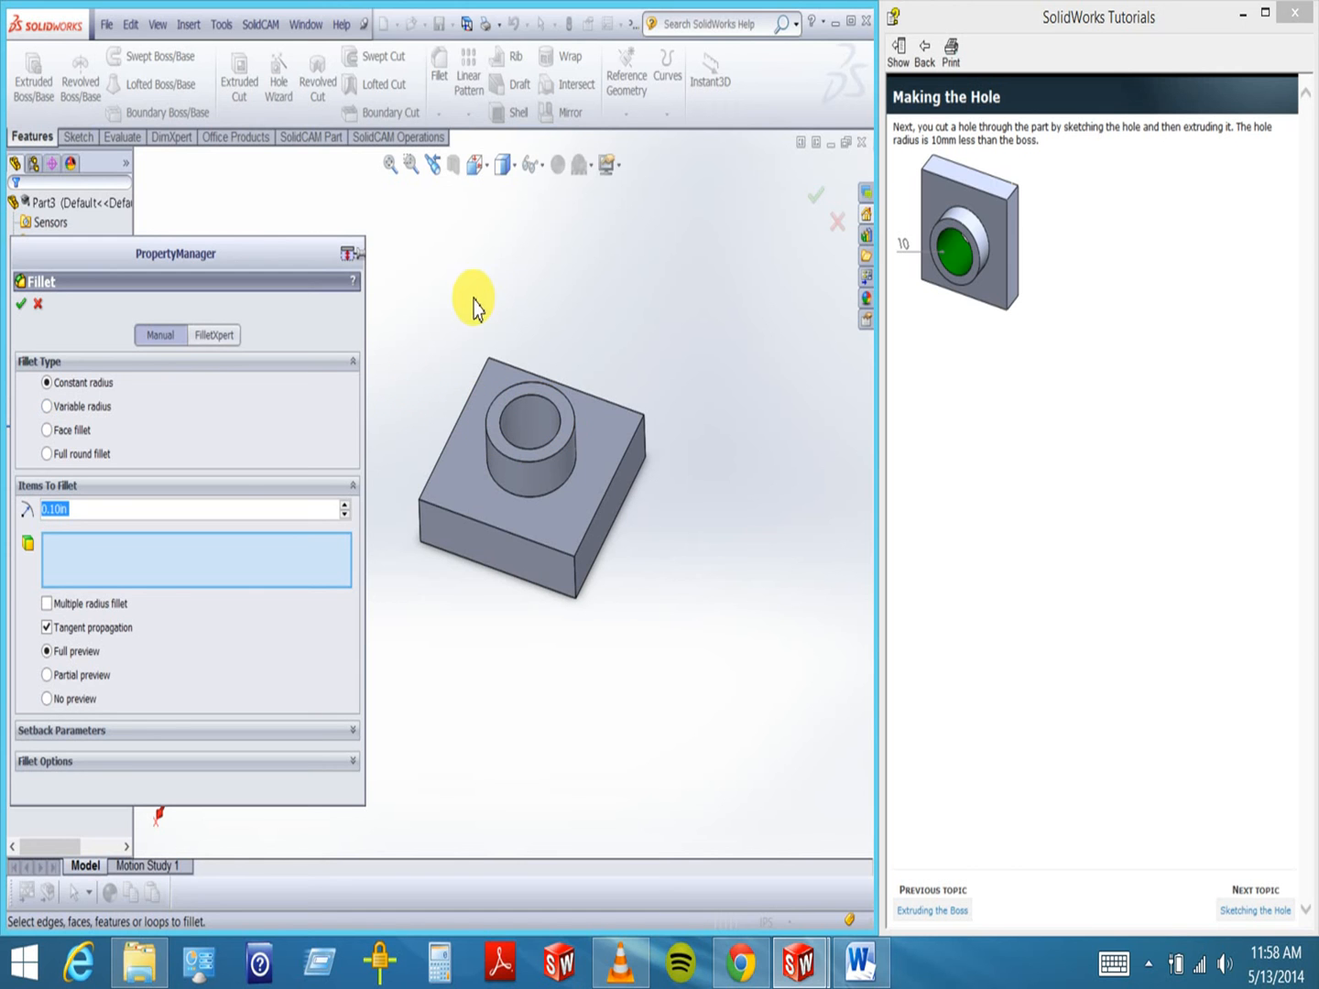
pyautogui.click(524, 472)
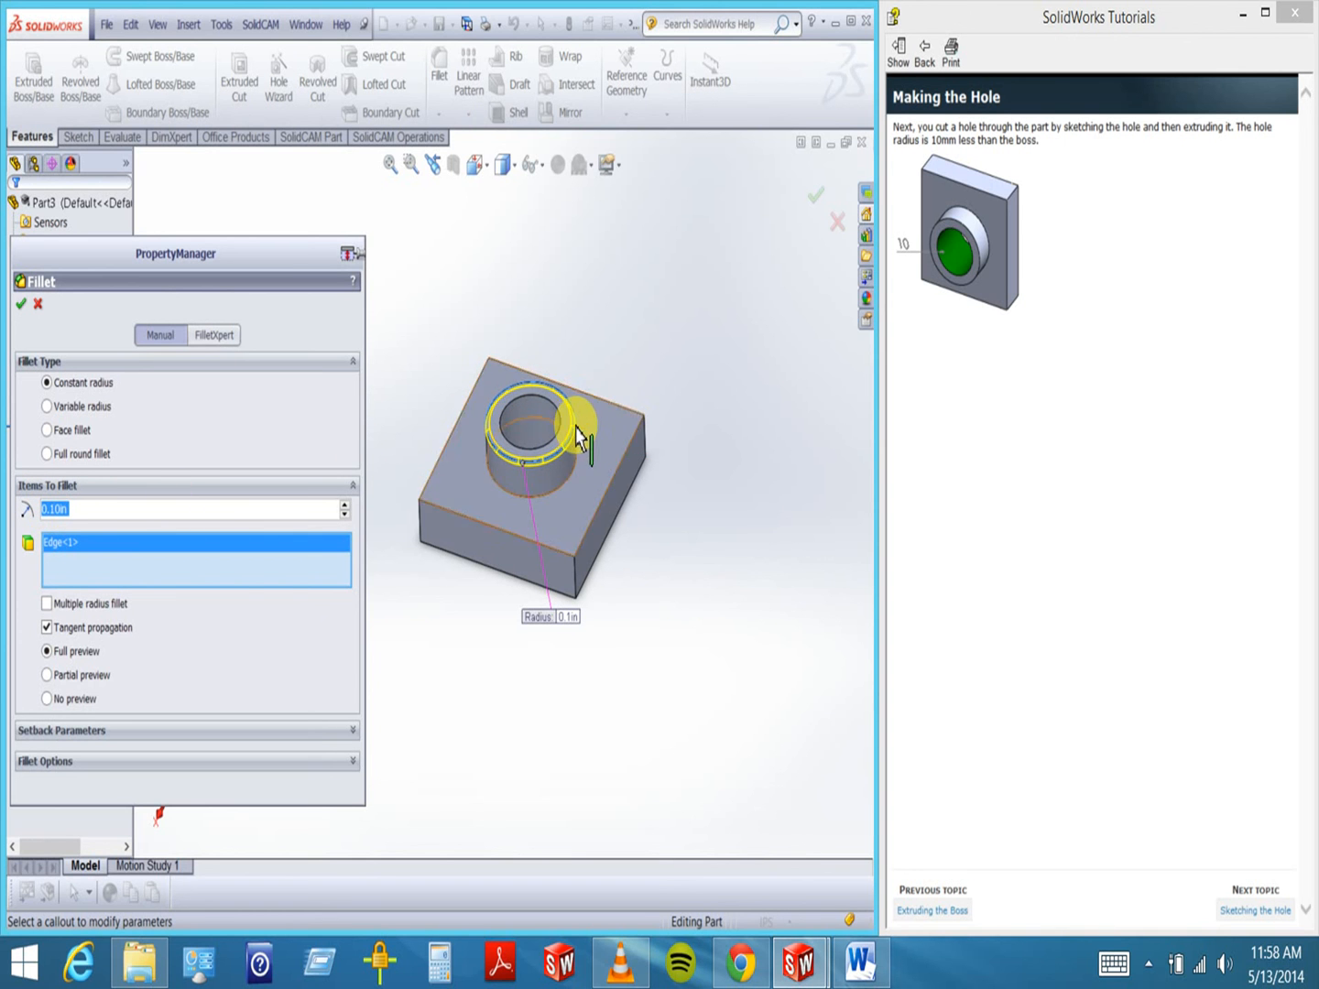
pyautogui.click(599, 523)
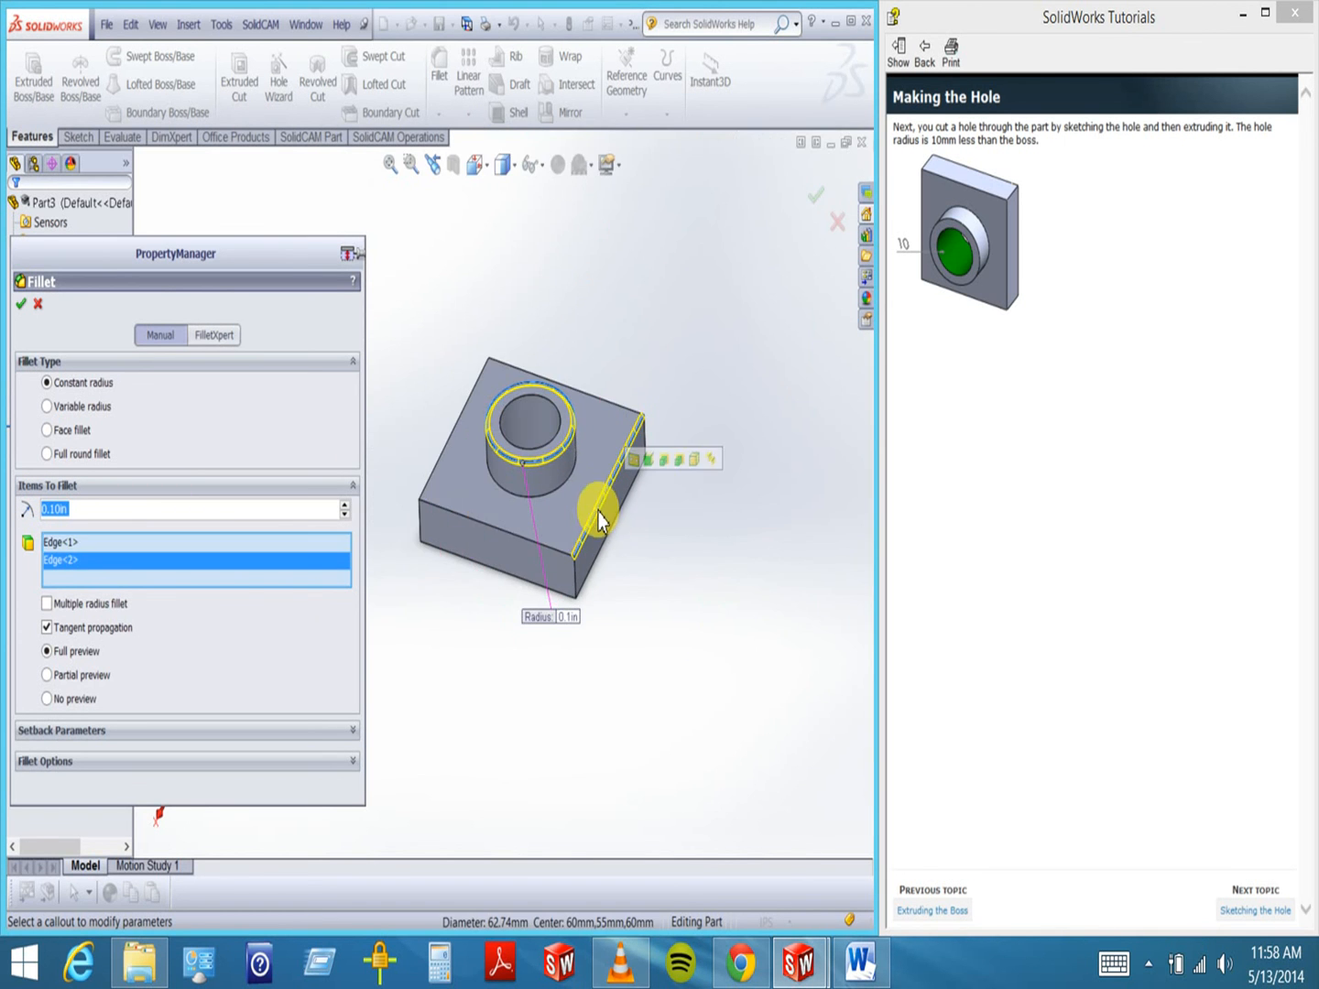
pyautogui.click(562, 558)
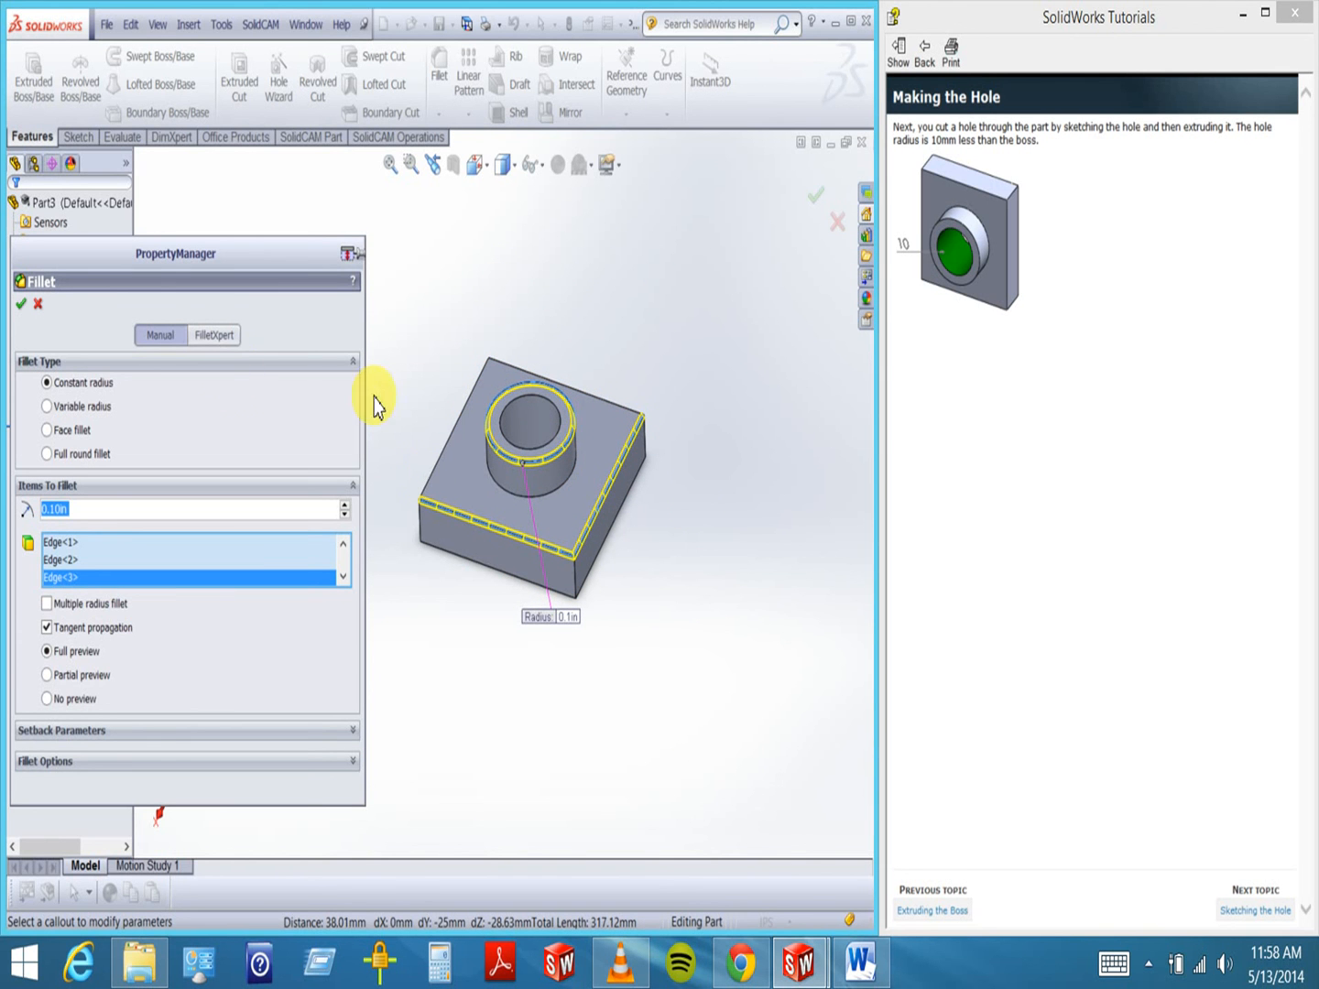
pyautogui.click(23, 308)
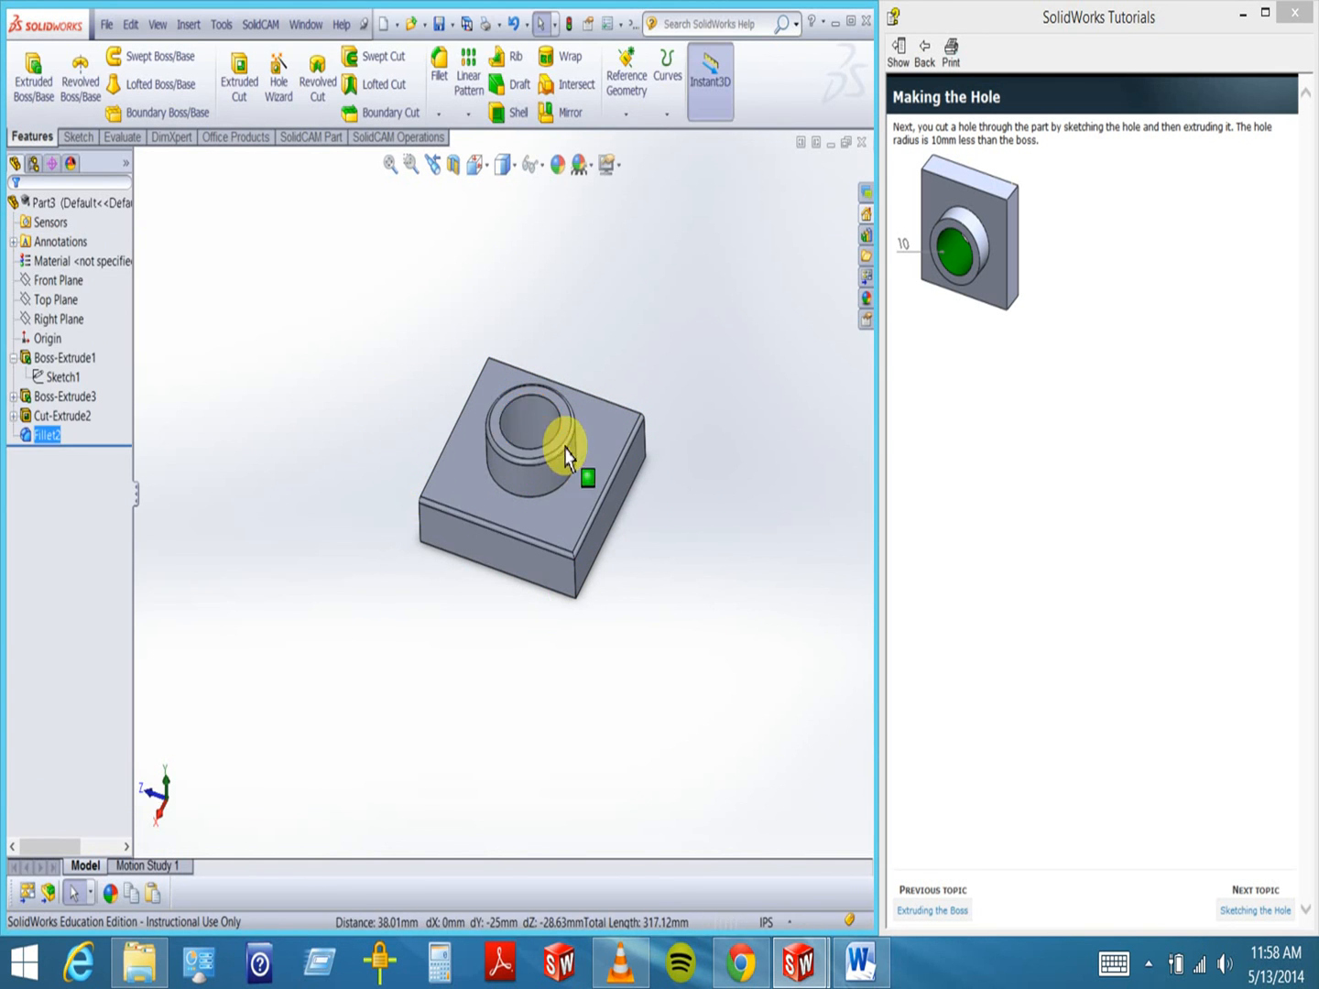
# - Reopen the fillet feature for editing and clear all of its selected edges
pyautogui.rightClick(44, 436)
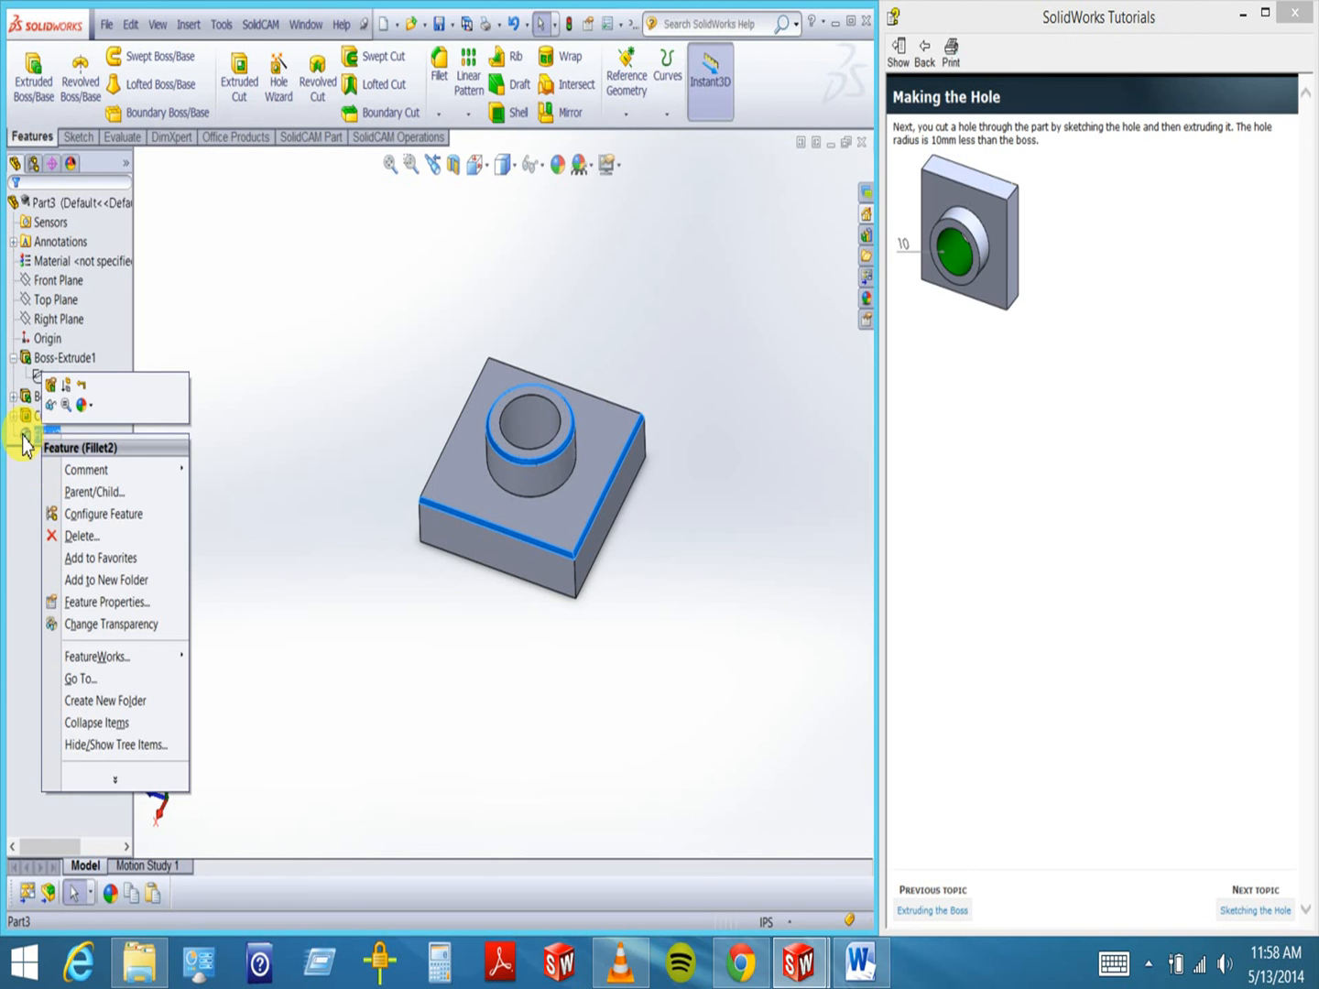
pyautogui.click(55, 396)
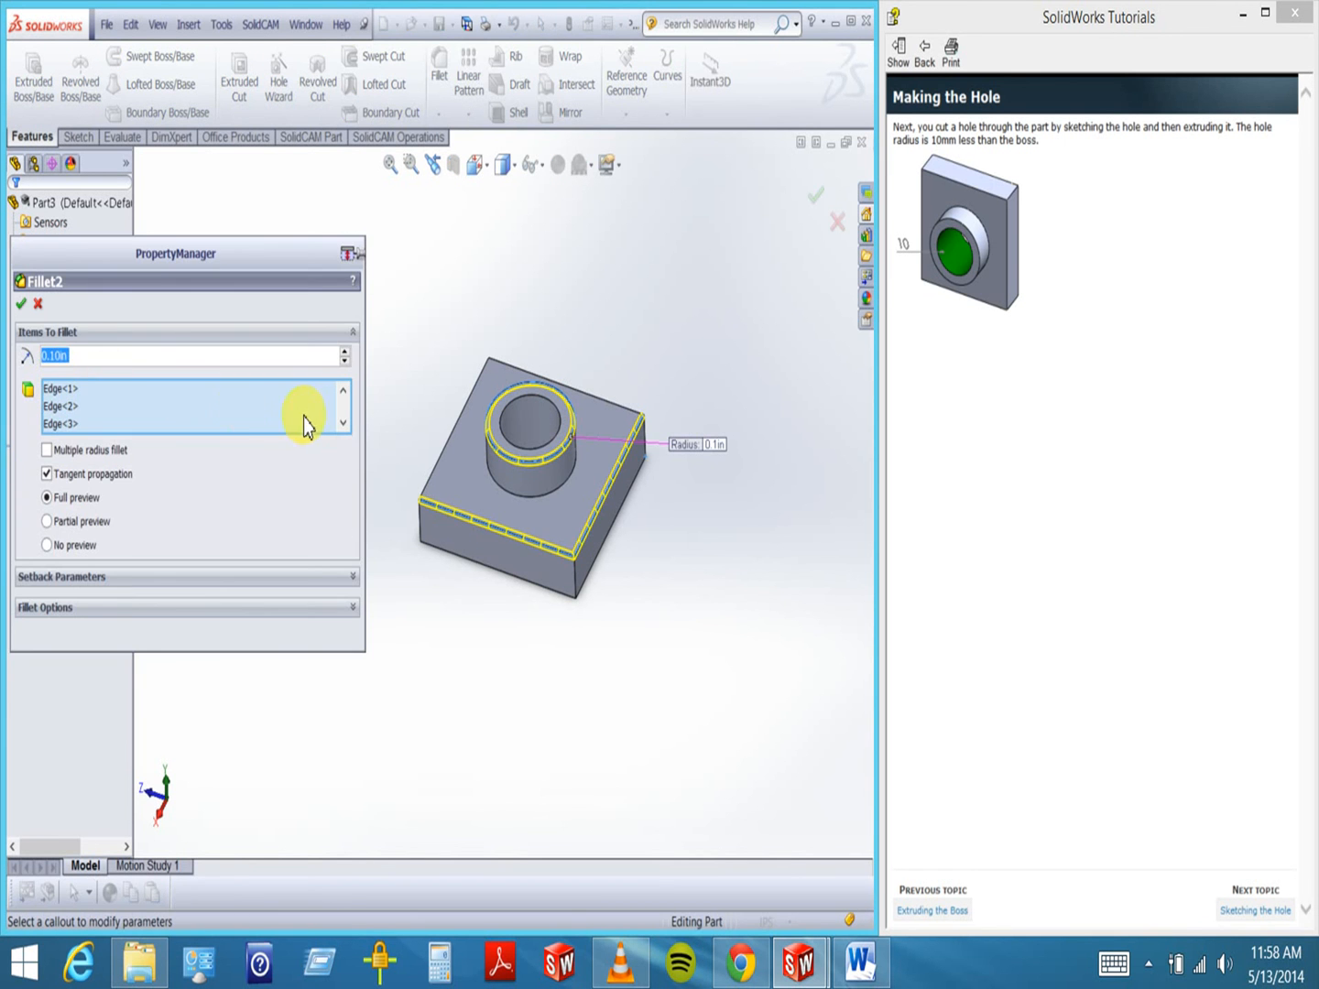
pyautogui.click(118, 406)
pyautogui.rightClick(114, 392)
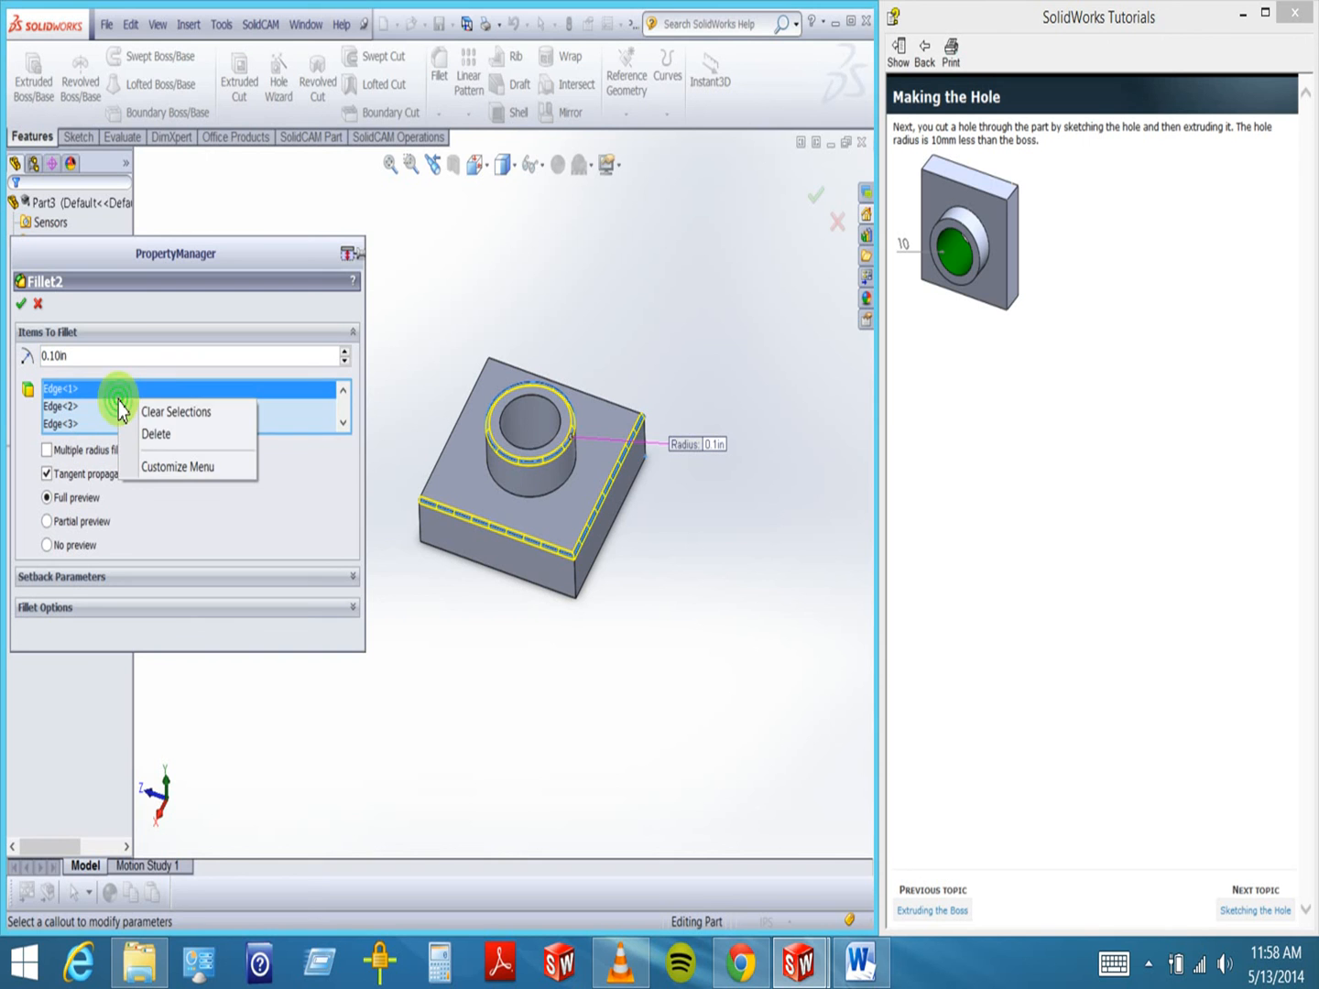
pyautogui.click(167, 418)
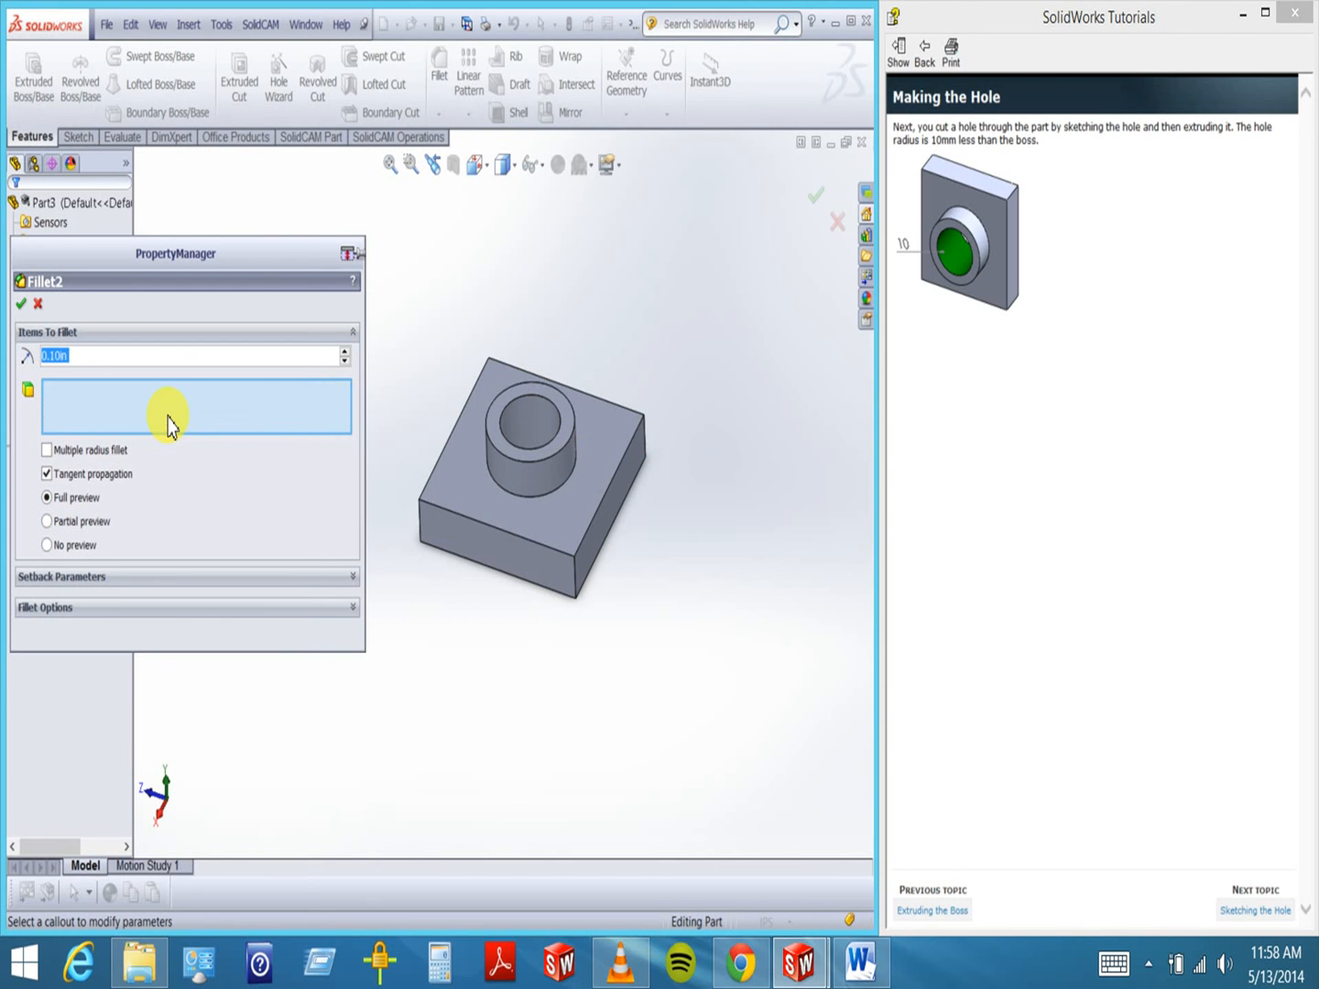
# - Apply the fillet to the base face around the boss and the boss's ring-shaped end face
pyautogui.click(468, 496)
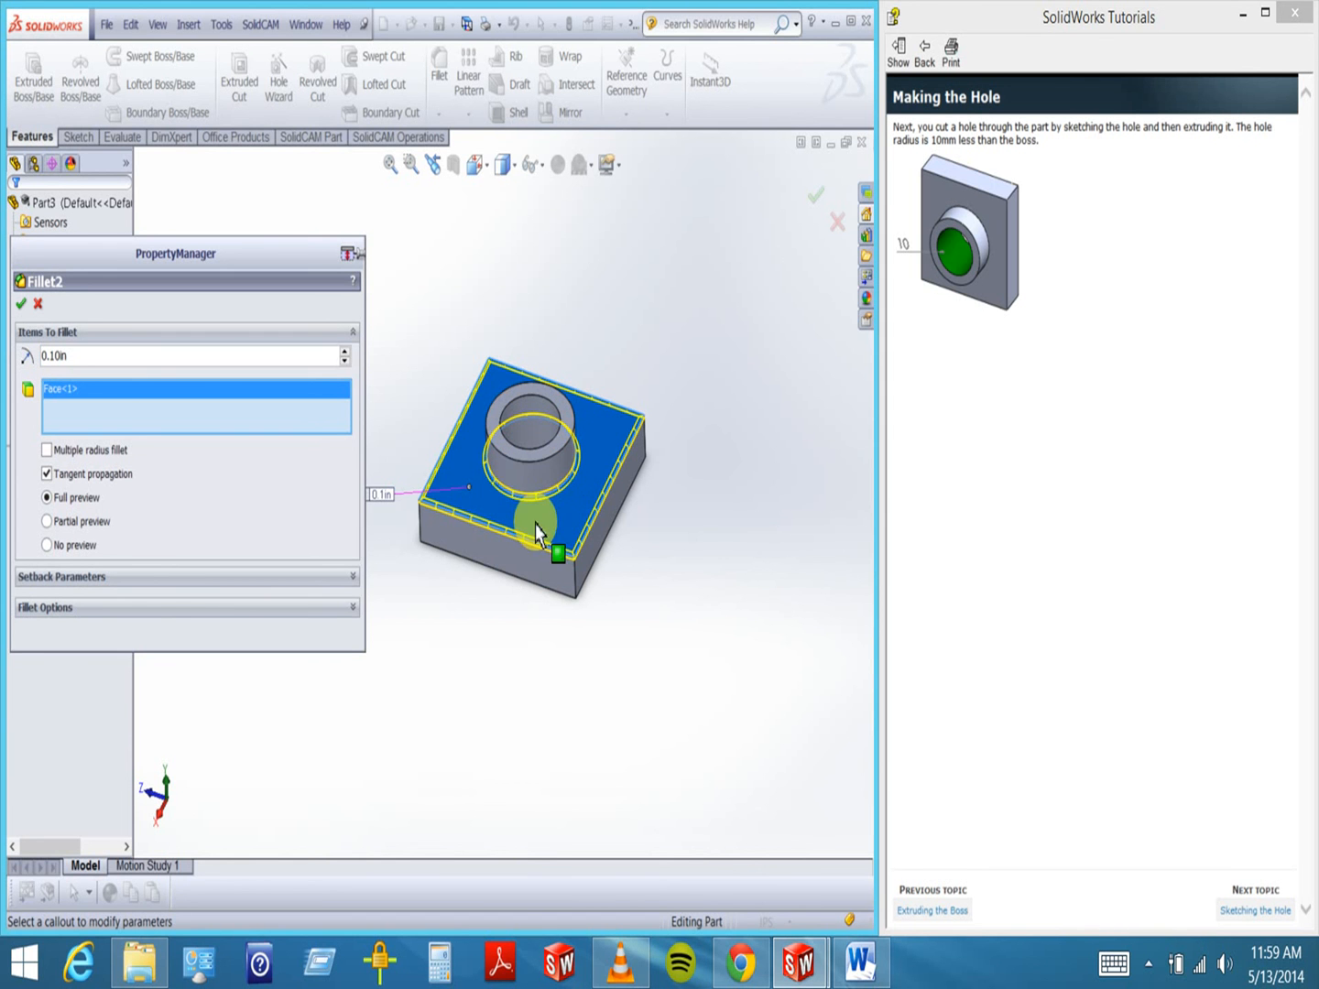
pyautogui.click(499, 423)
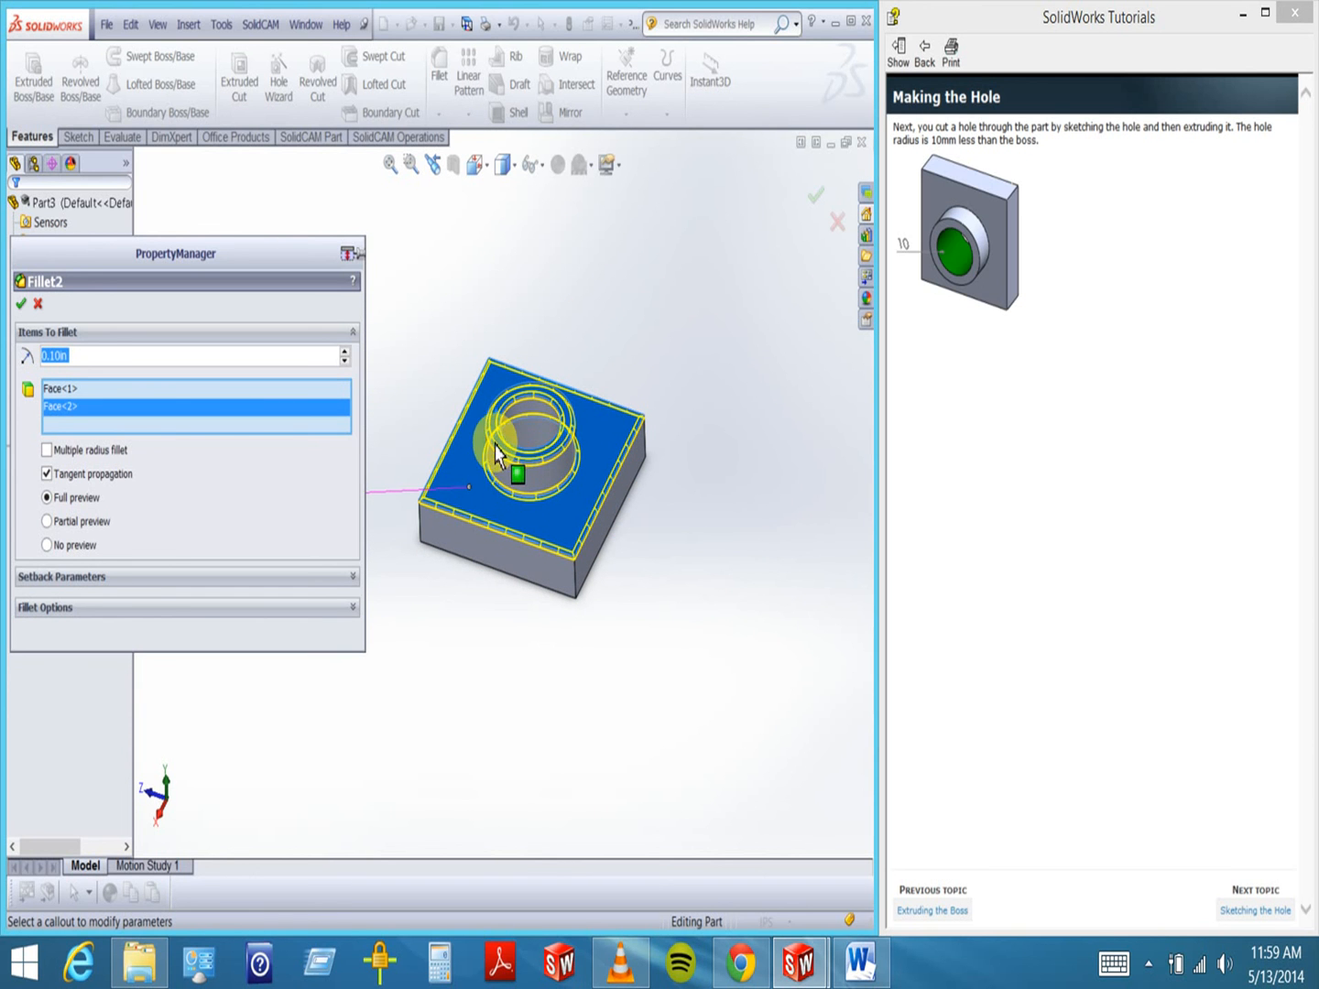
pyautogui.click(20, 304)
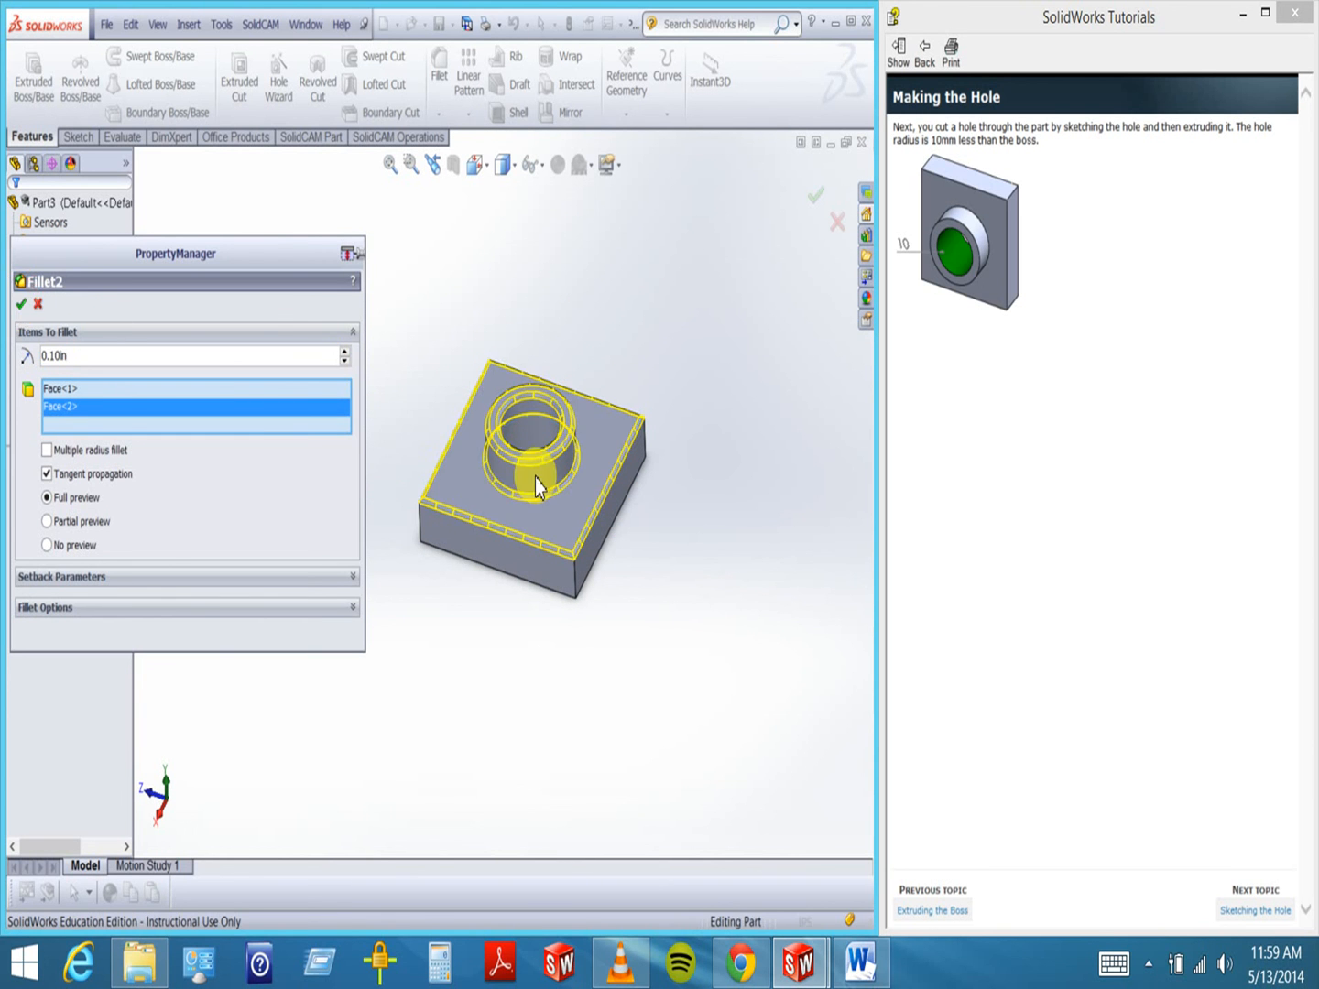
pyautogui.moveTo(693, 550); pyautogui.dragTo(673, 591, button='middle')
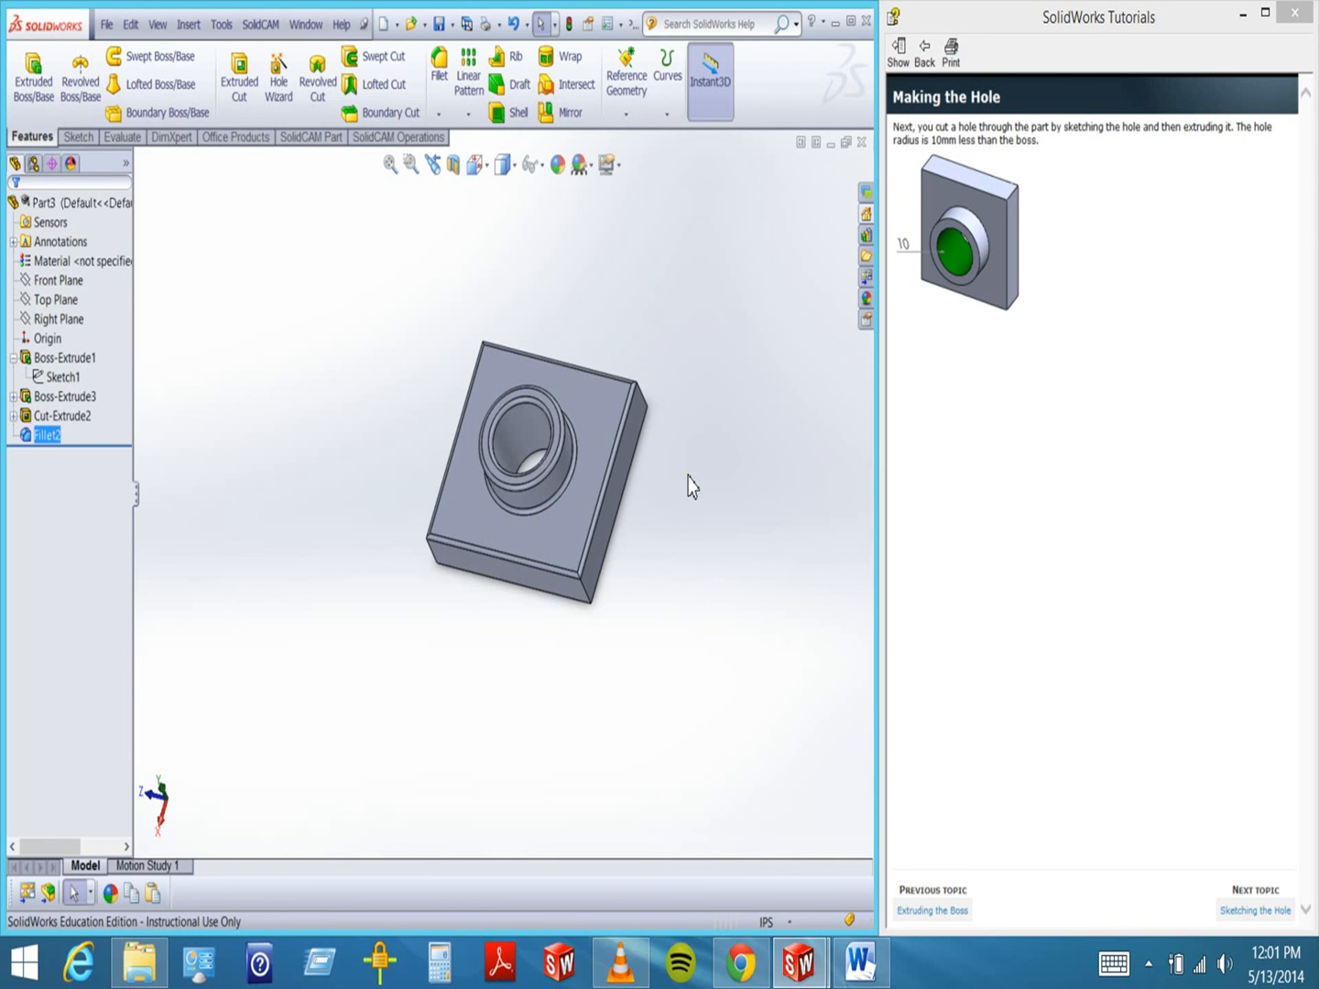
pyautogui.moveTo(677, 495); pyautogui.dragTo(644, 425, button='middle')
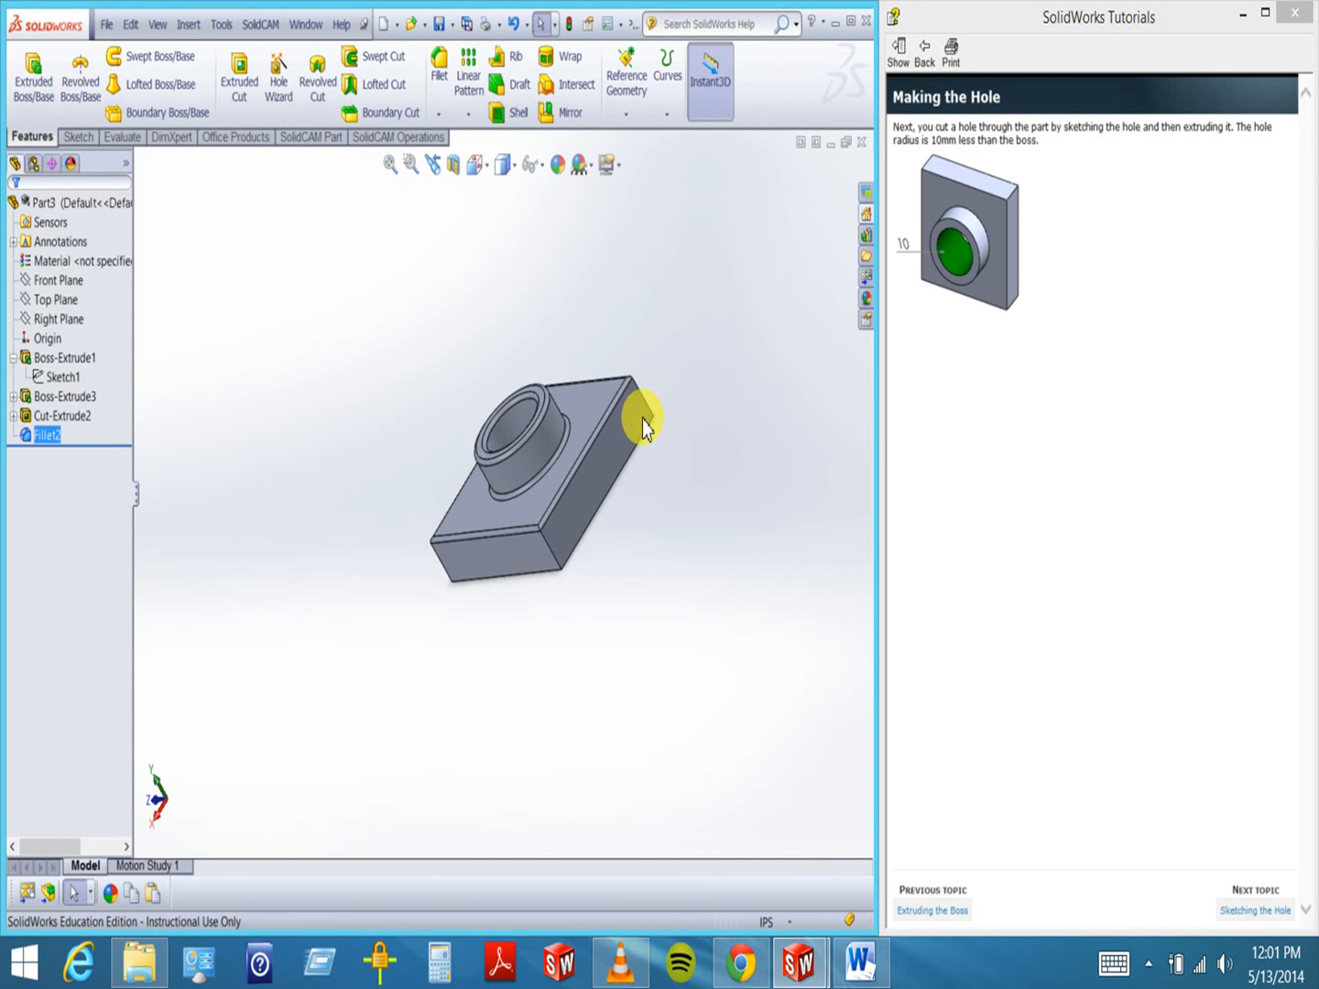
pyautogui.click(623, 963)
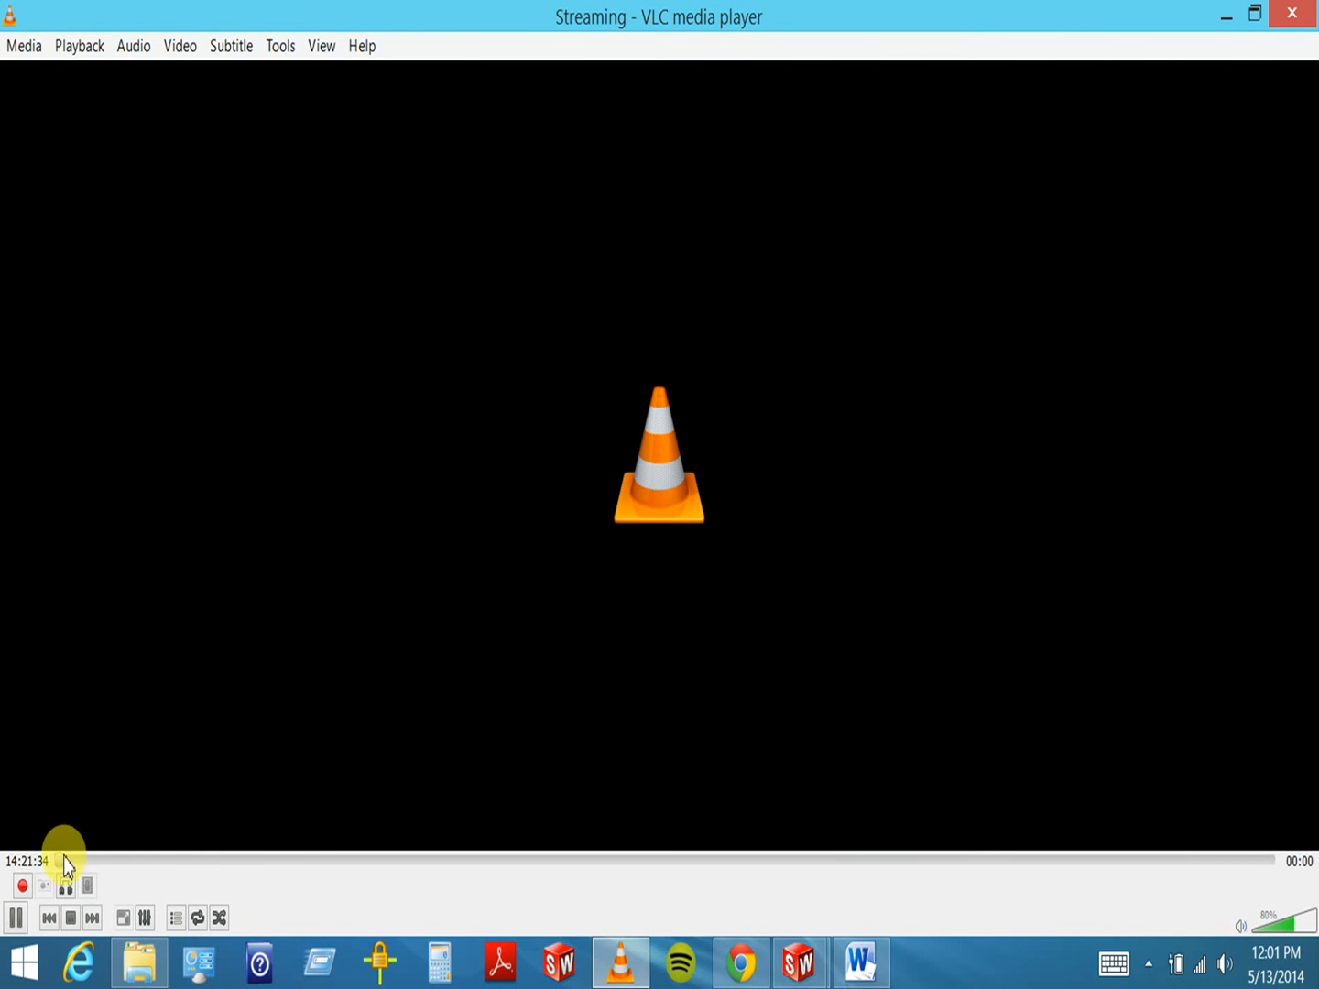
pyautogui.click(24, 48)
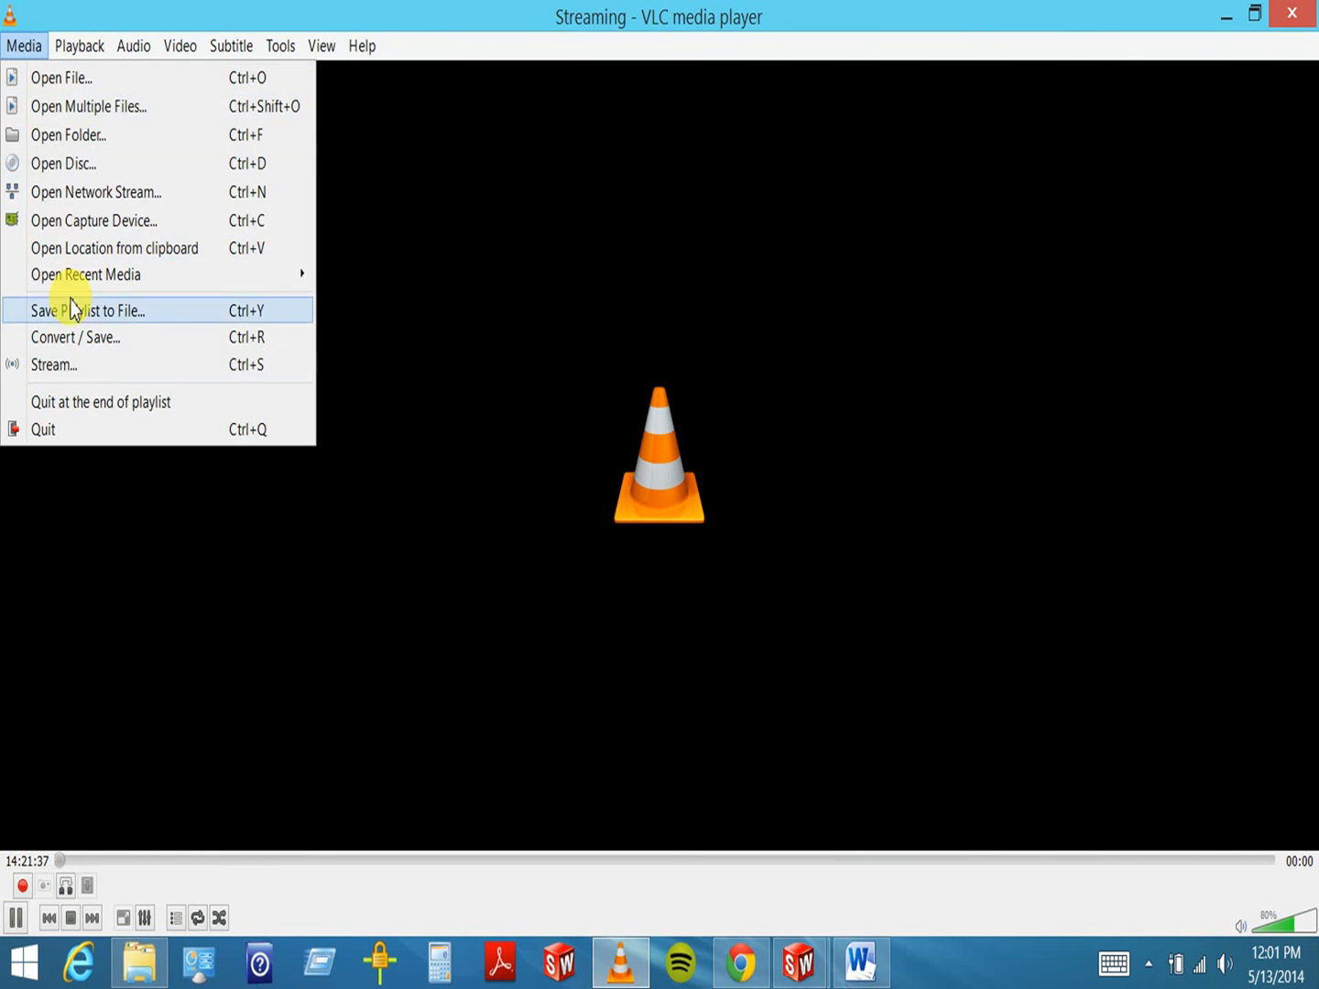